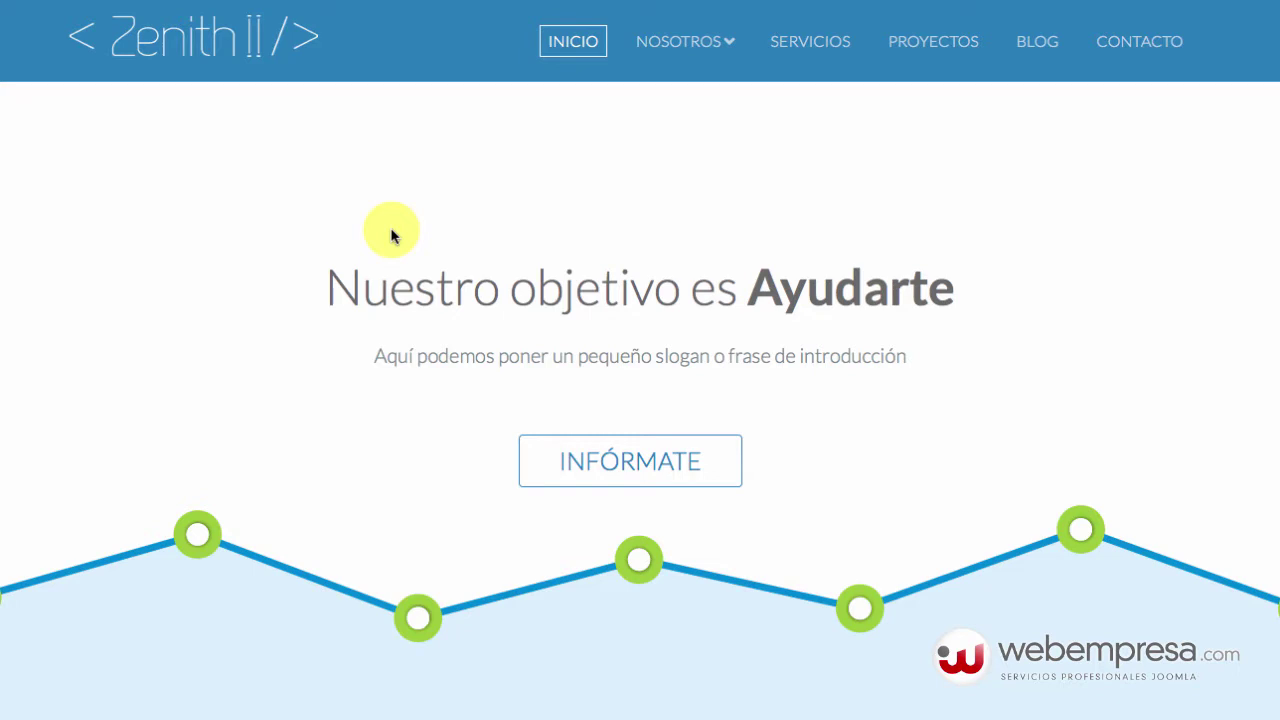
- Open Quiénes somos from the NOSOTROS menu, then scroll through it and the Nuestro Equipo team cards
{"action": "mouse_move", "coordinate": [686, 51]}
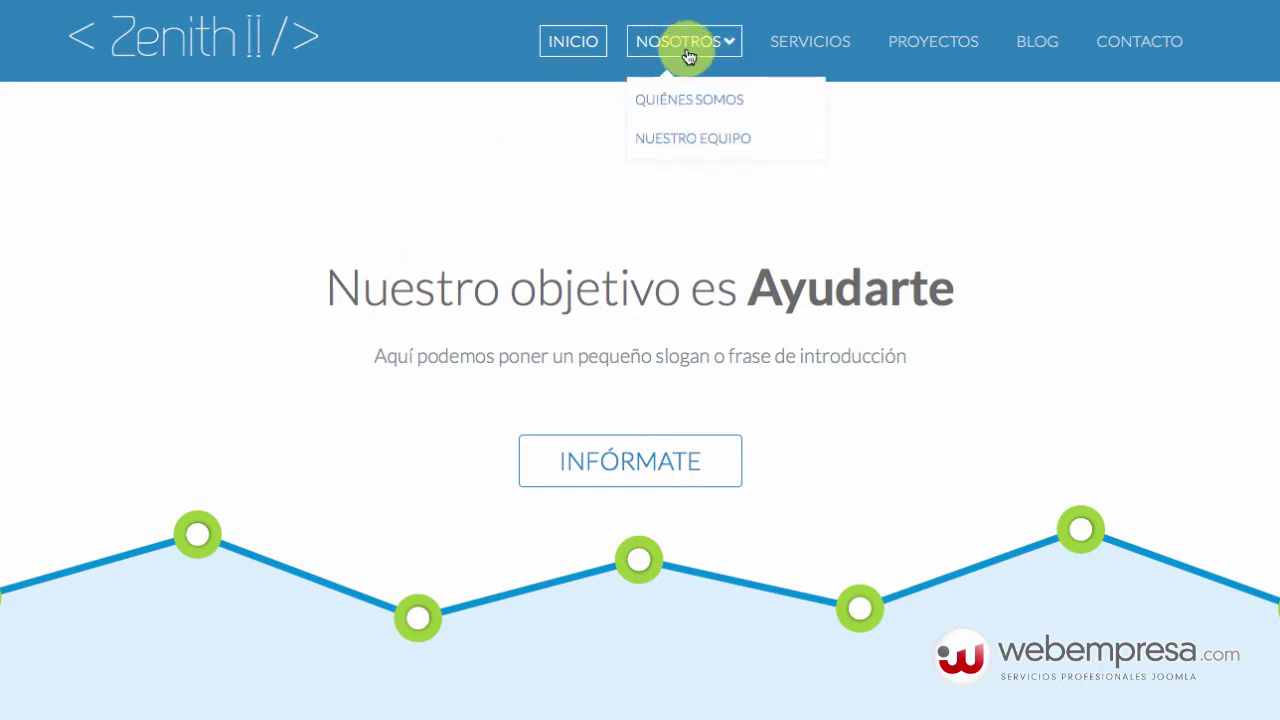
{"action": "left_click", "coordinate": [688, 104]}
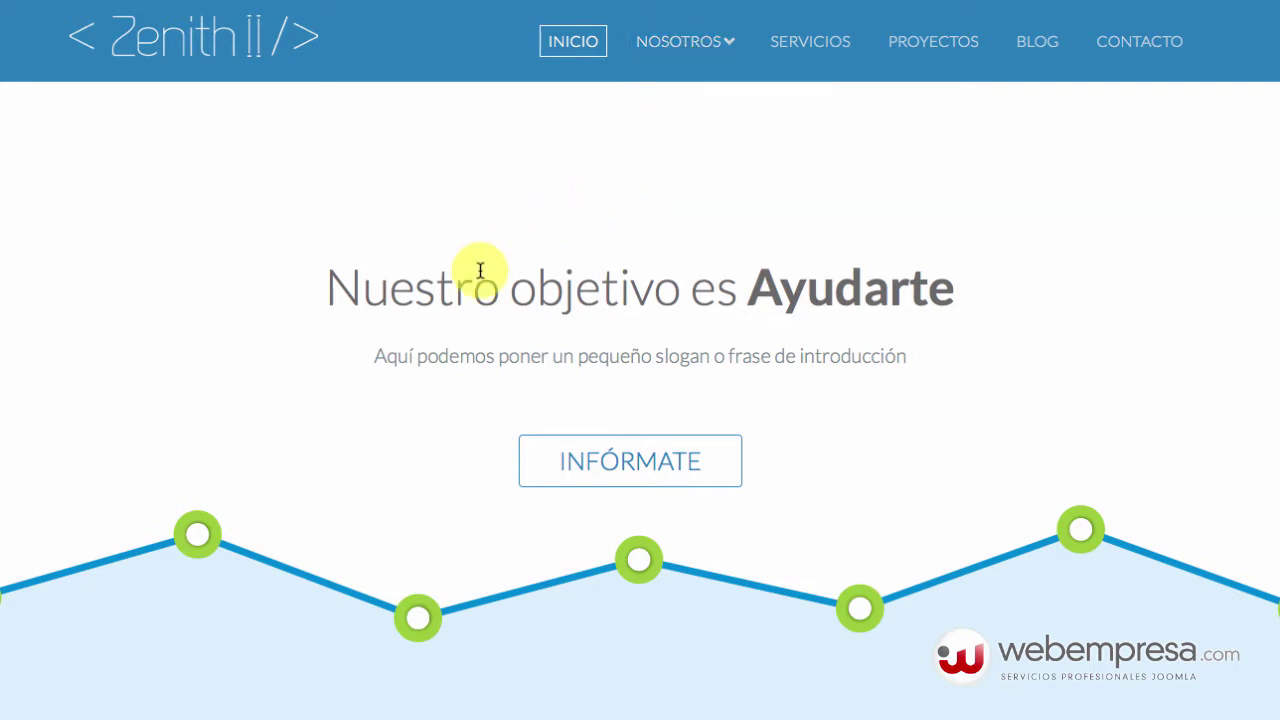
{"action": "scroll", "coordinate": [480, 276], "scroll_direction": "down", "scroll_amount": 1}
{"action": "scroll", "coordinate": [480, 276], "scroll_direction": "up", "scroll_amount": 1}
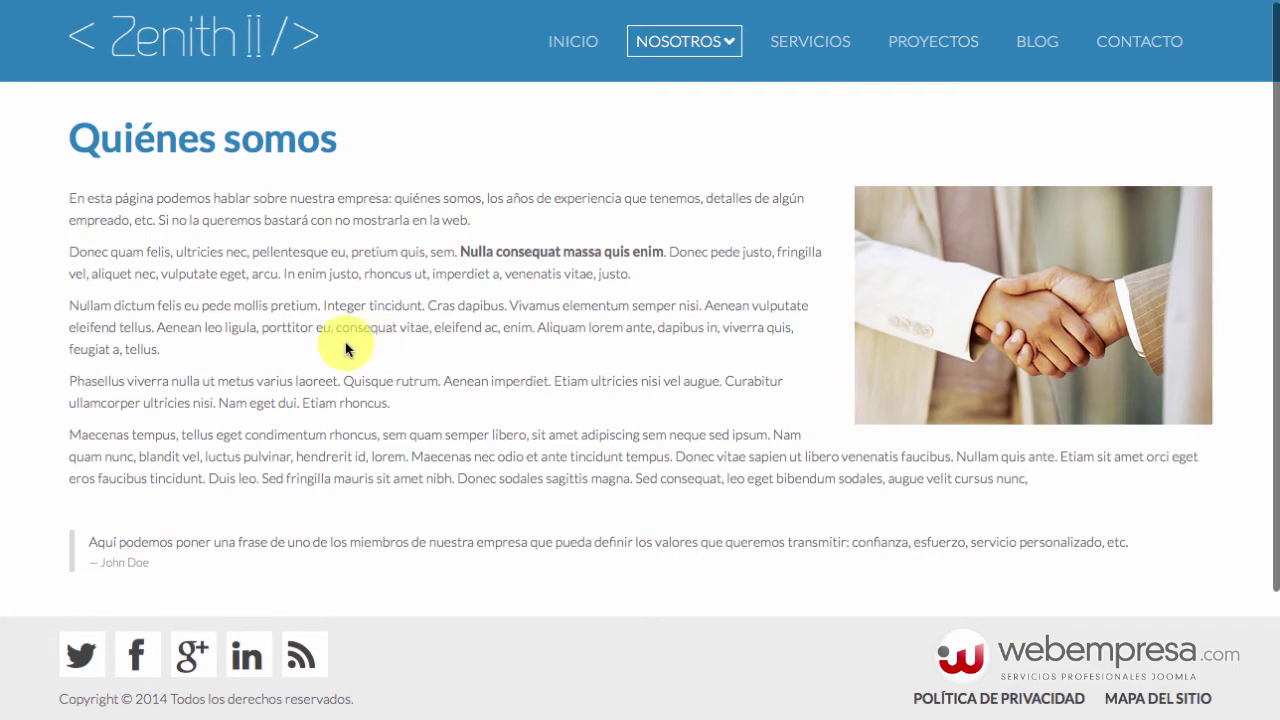
{"action": "scroll", "coordinate": [449, 343], "scroll_direction": "down", "scroll_amount": 3}
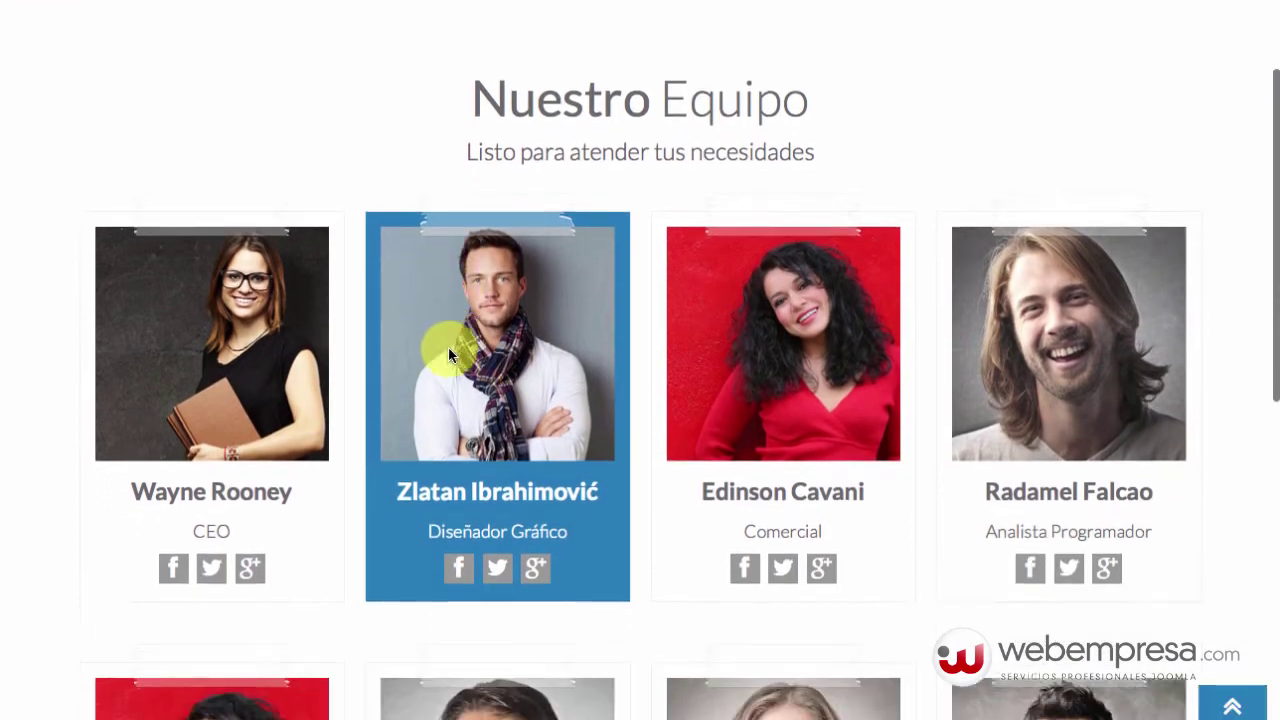
{"action": "scroll", "coordinate": [372, 524], "scroll_direction": "down", "scroll_amount": 6}
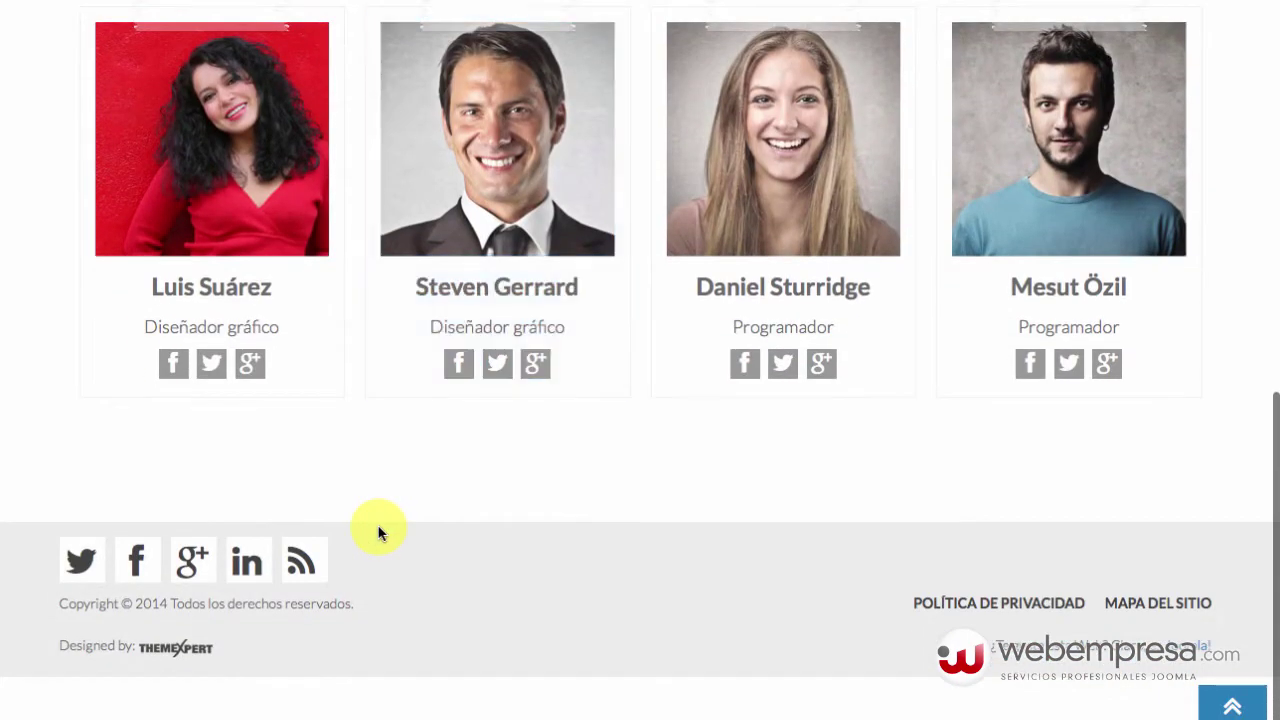
{"action": "scroll", "coordinate": [380, 528], "scroll_direction": "up", "scroll_amount": 8}
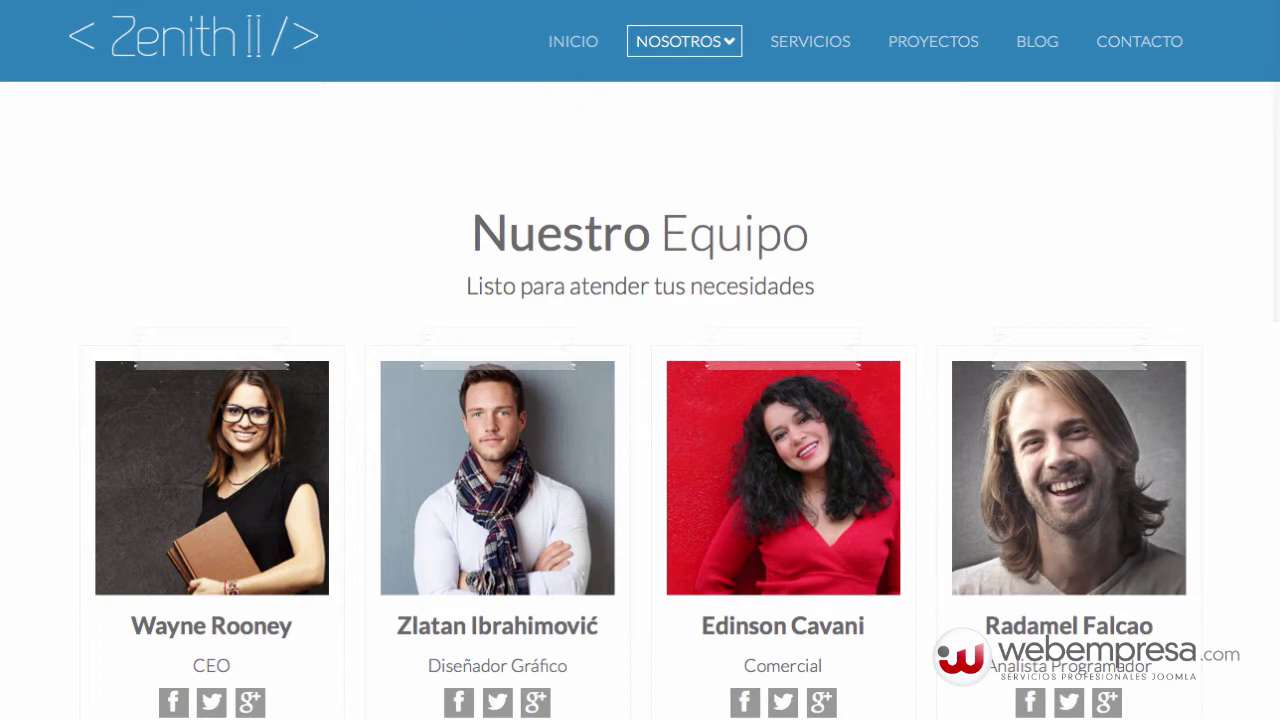
- From the administrator Panel de control, start a new article via Contenido > Añadir nuevo artículo
{"action": "left_click", "coordinate": [426, 2]}
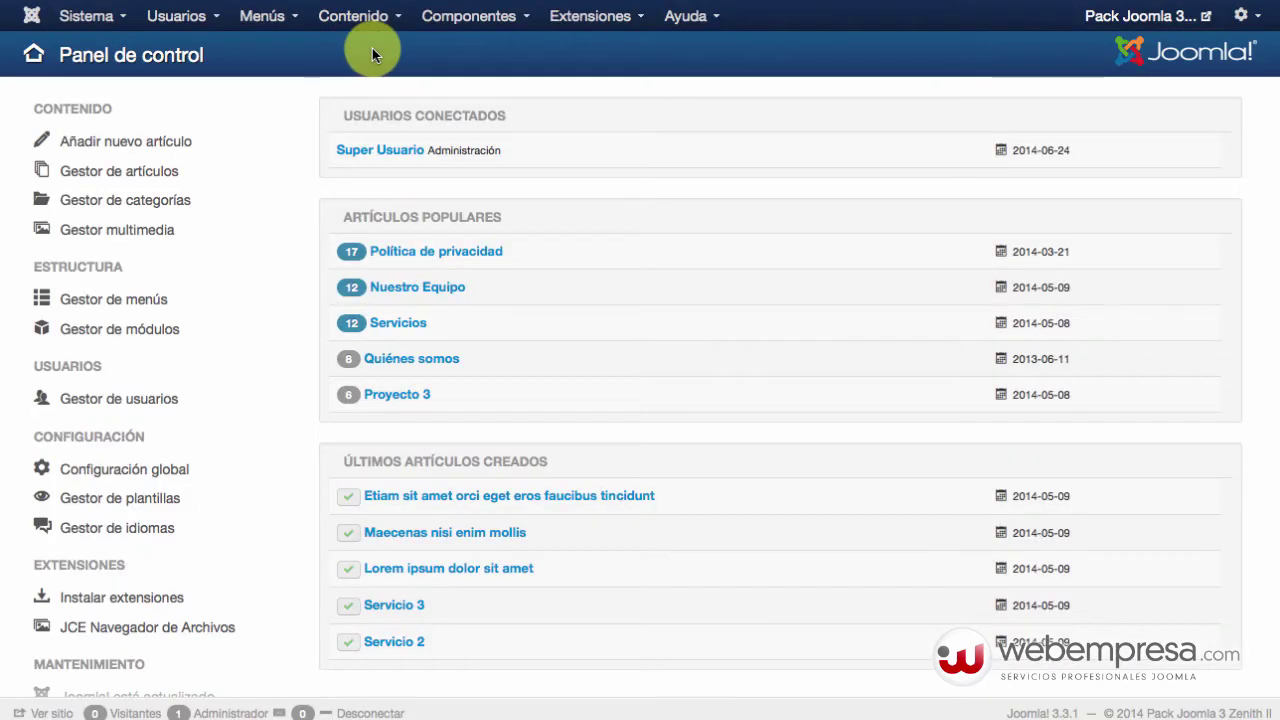
{"action": "left_click", "coordinate": [330, 18]}
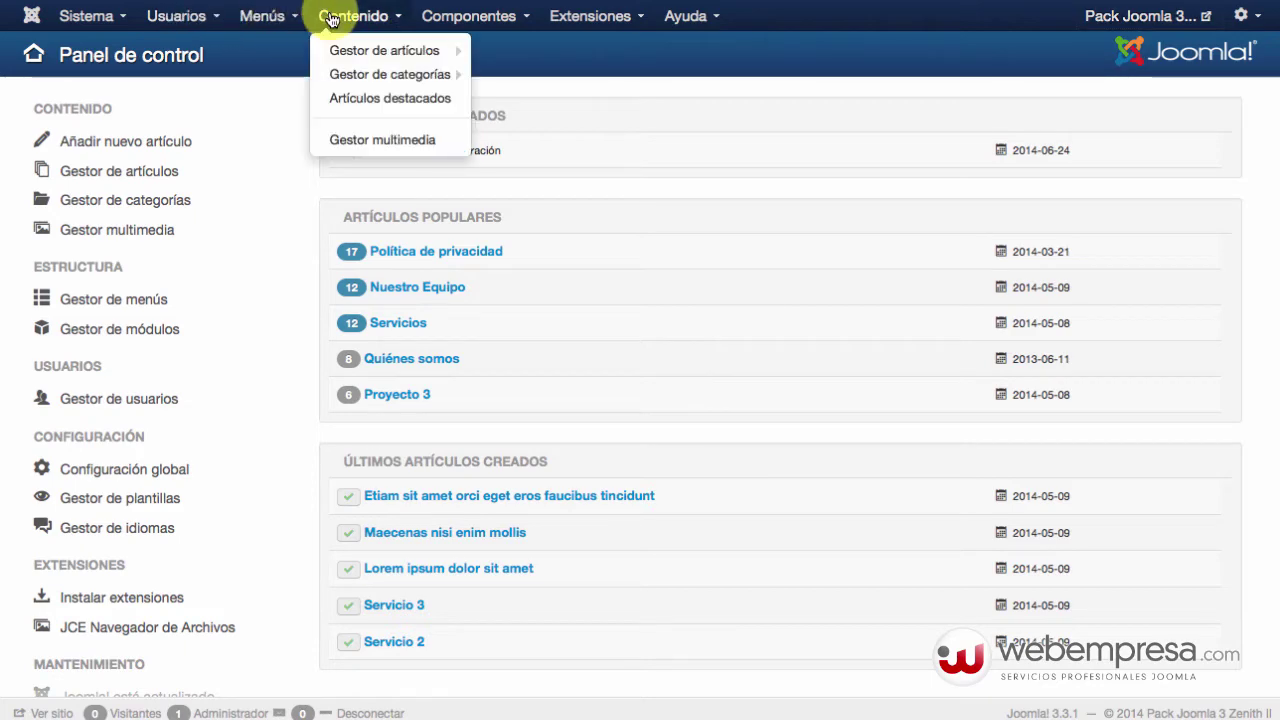
{"action": "left_click", "coordinate": [367, 55]}
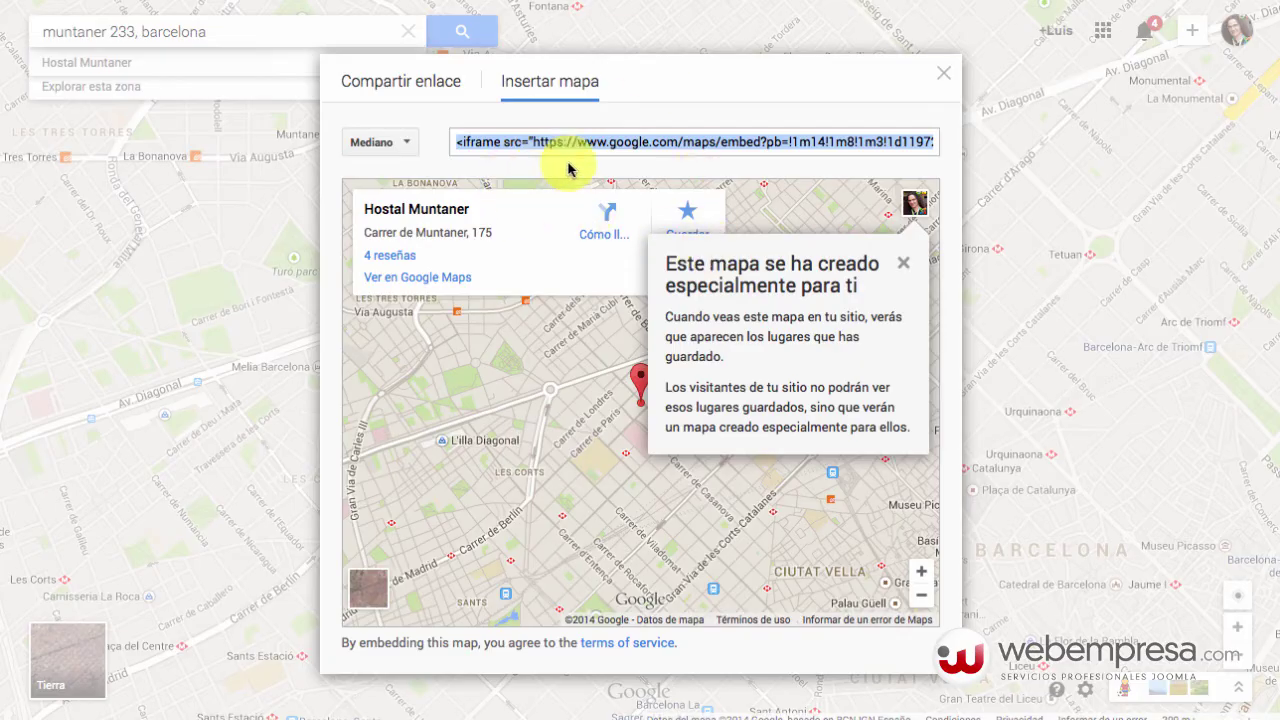
- Dismiss the Google Maps note about the custom map
{"action": "left_click", "coordinate": [903, 262]}
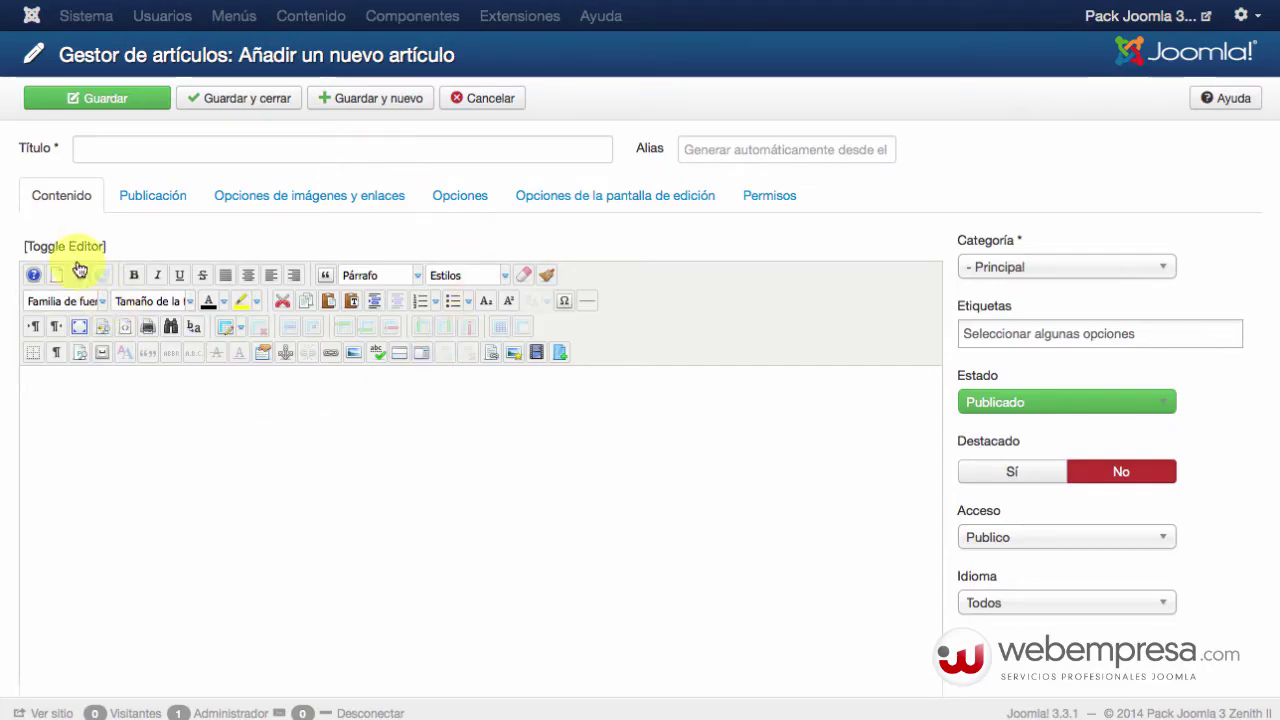
- Switch the article body to a plain HTML text area and paste the Google Maps iframe code
{"action": "left_click", "coordinate": [163, 414]}
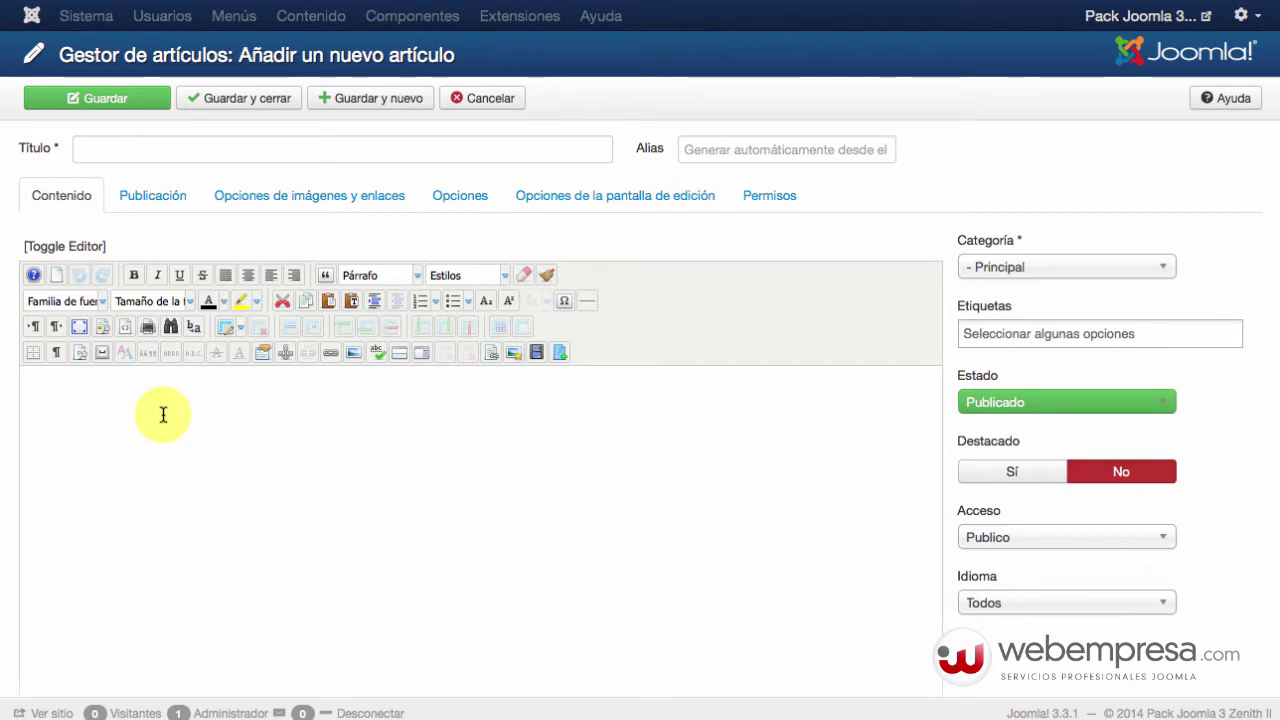
{"action": "left_click", "coordinate": [78, 250]}
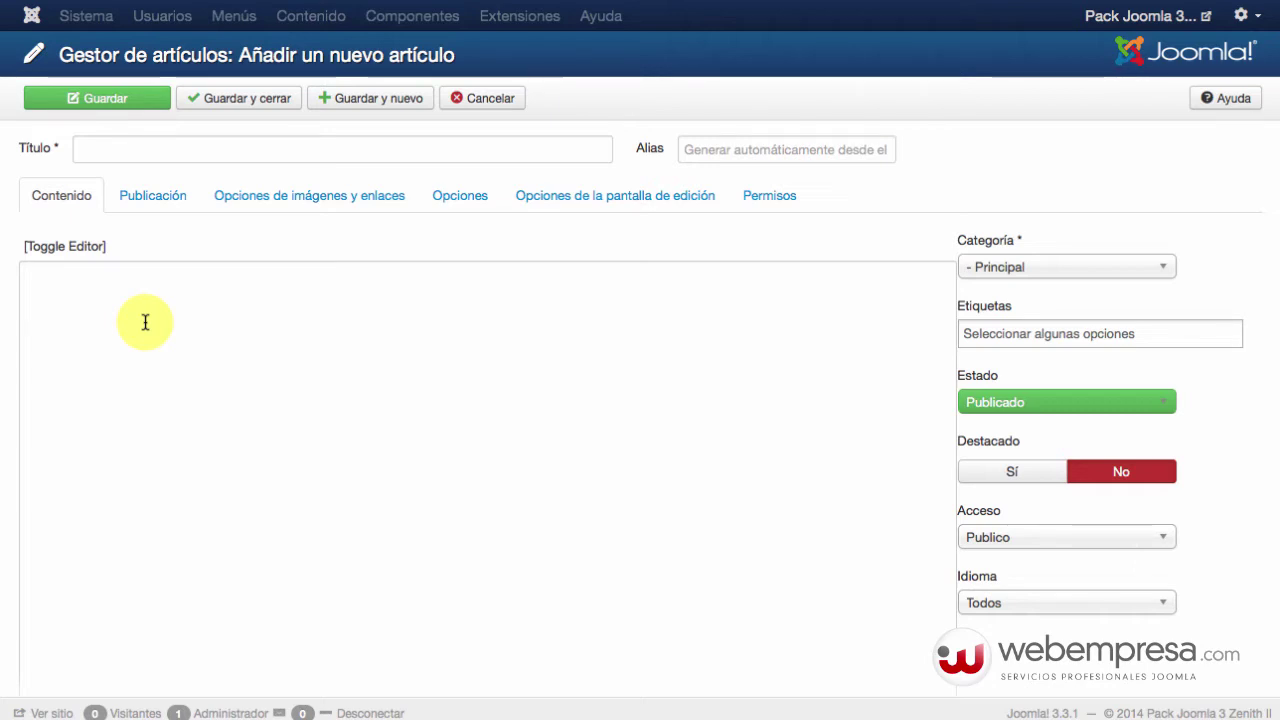
{"action": "left_click", "coordinate": [145, 322]}
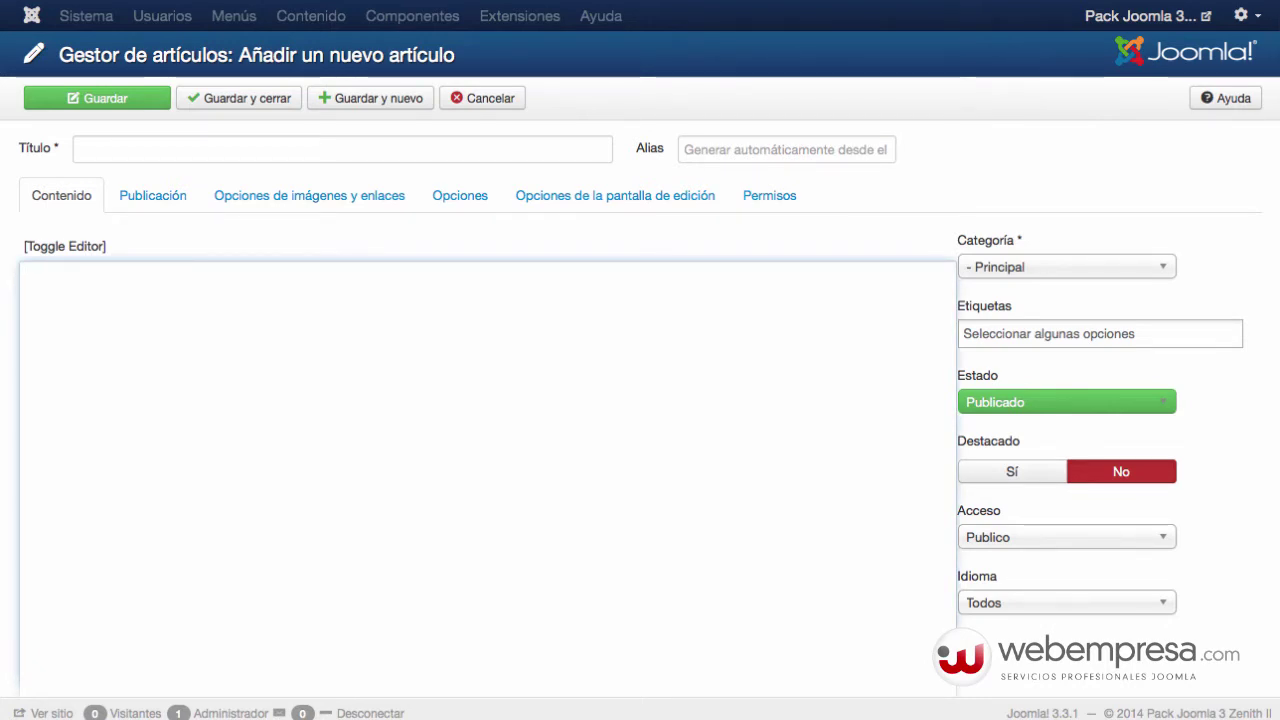
{"action": "key", "text": "ctrl+v"}
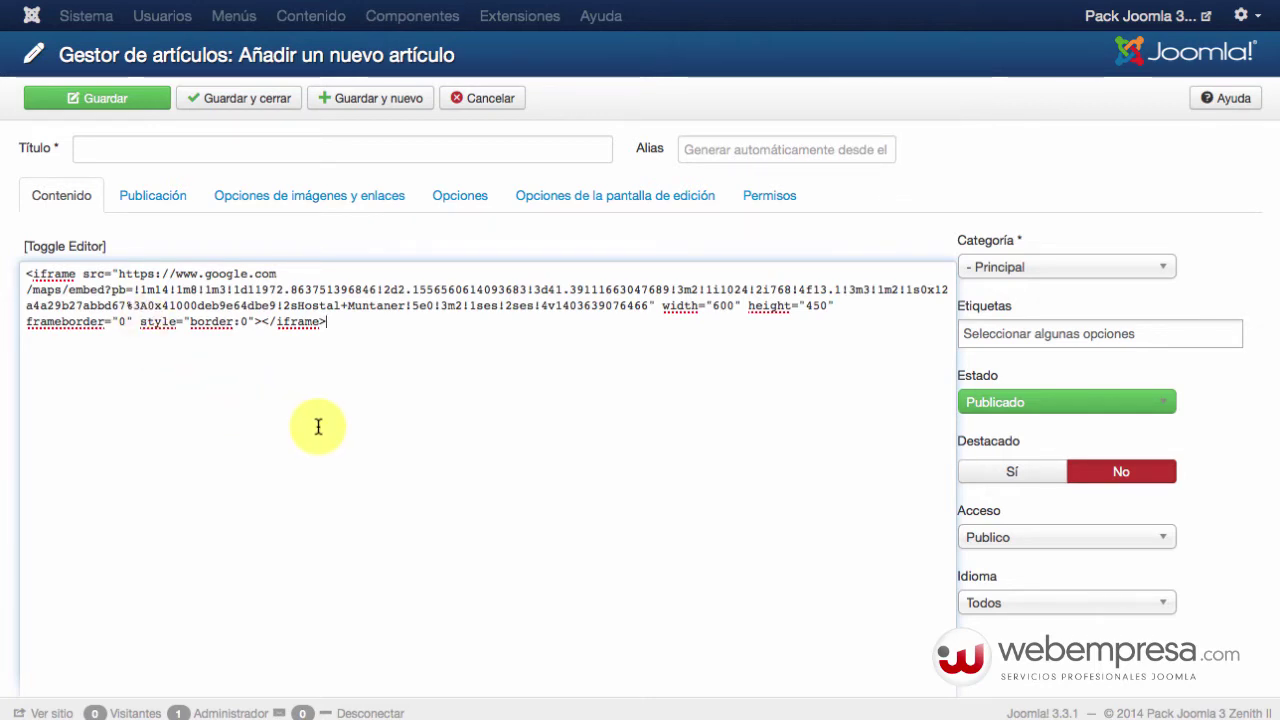
- Insert an empty first line above the pasted embed code
{"action": "left_click", "coordinate": [326, 305]}
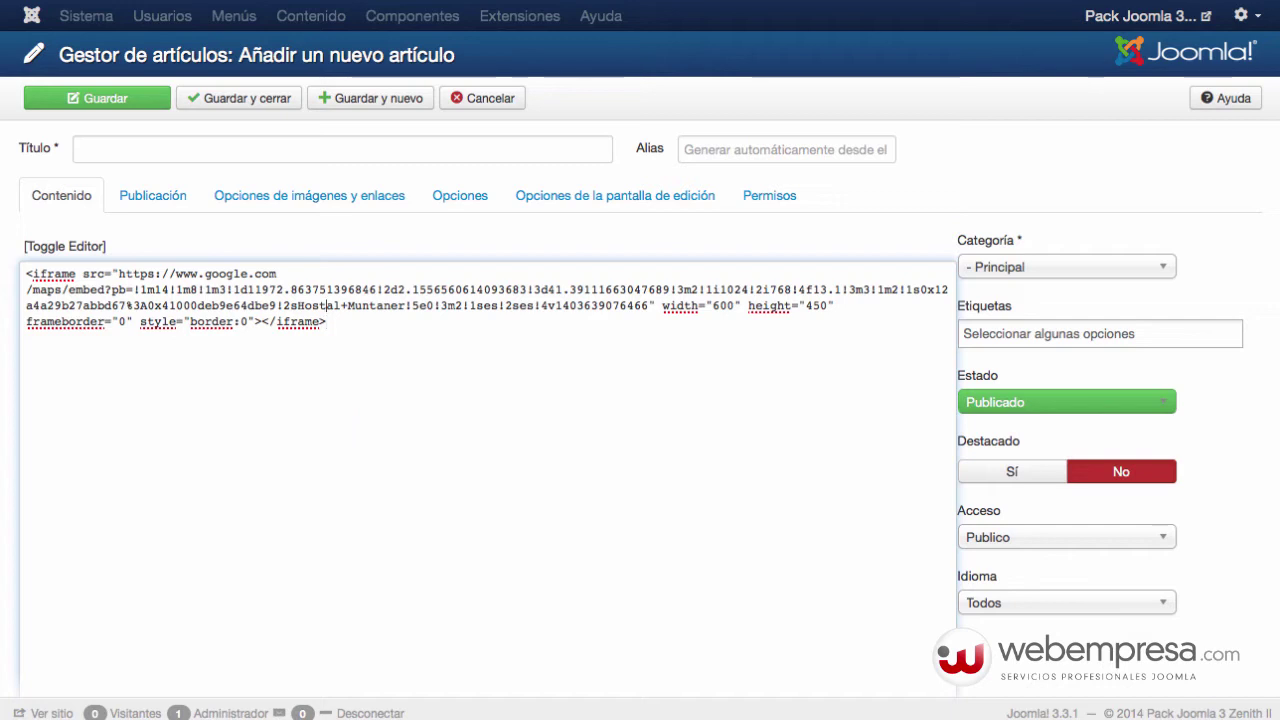
{"action": "key", "text": "Return"}
{"action": "key", "text": "Up"}
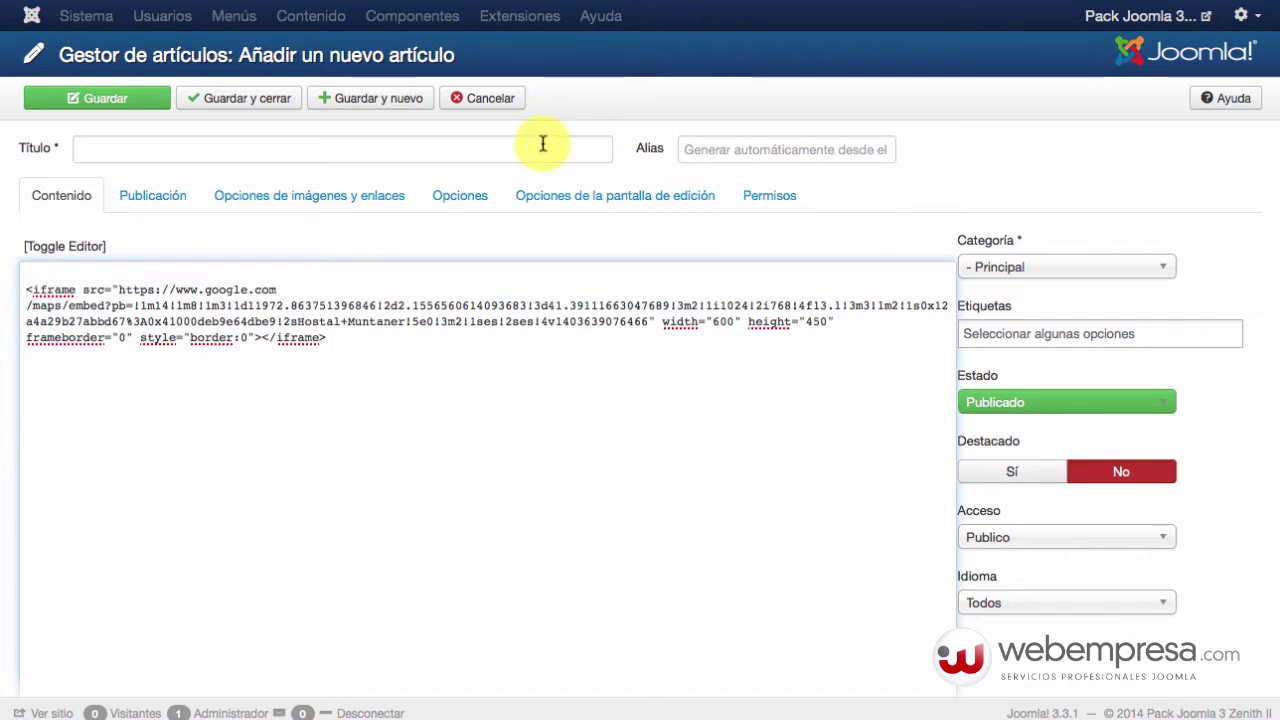
{"action": "left_click", "coordinate": [797, 3]}
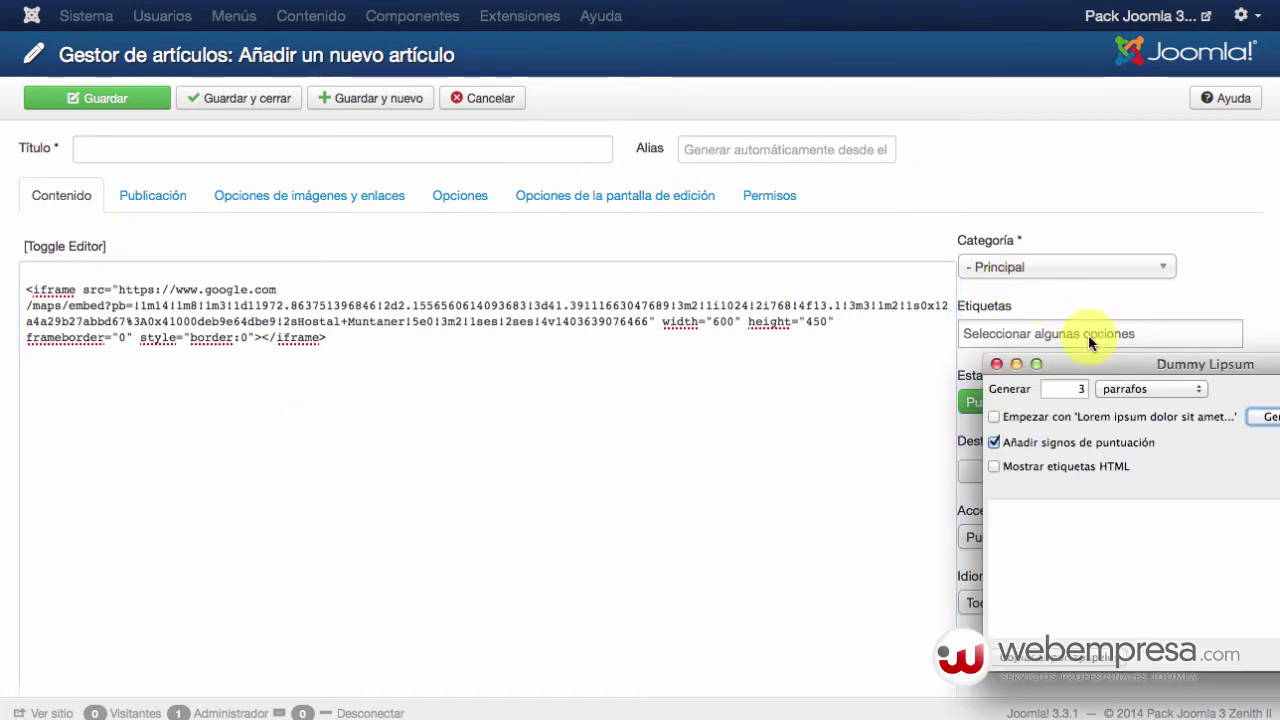
- Generate Dummy Lipsum placeholder paragraphs and copy the first one, starting 'Aliquam sit amet hendrerit odio'
{"action": "left_click_drag", "start_coordinate": [1150, 364], "coordinate": [933, 176]}
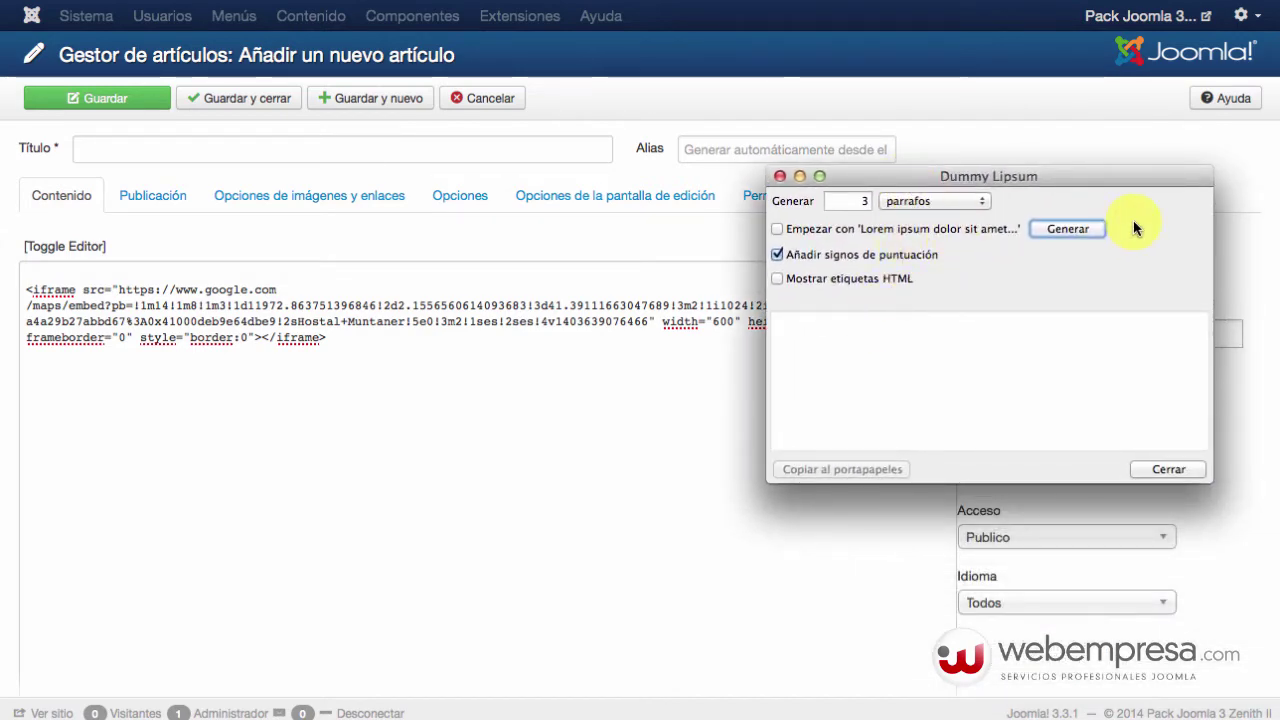
{"action": "left_click", "coordinate": [1068, 229]}
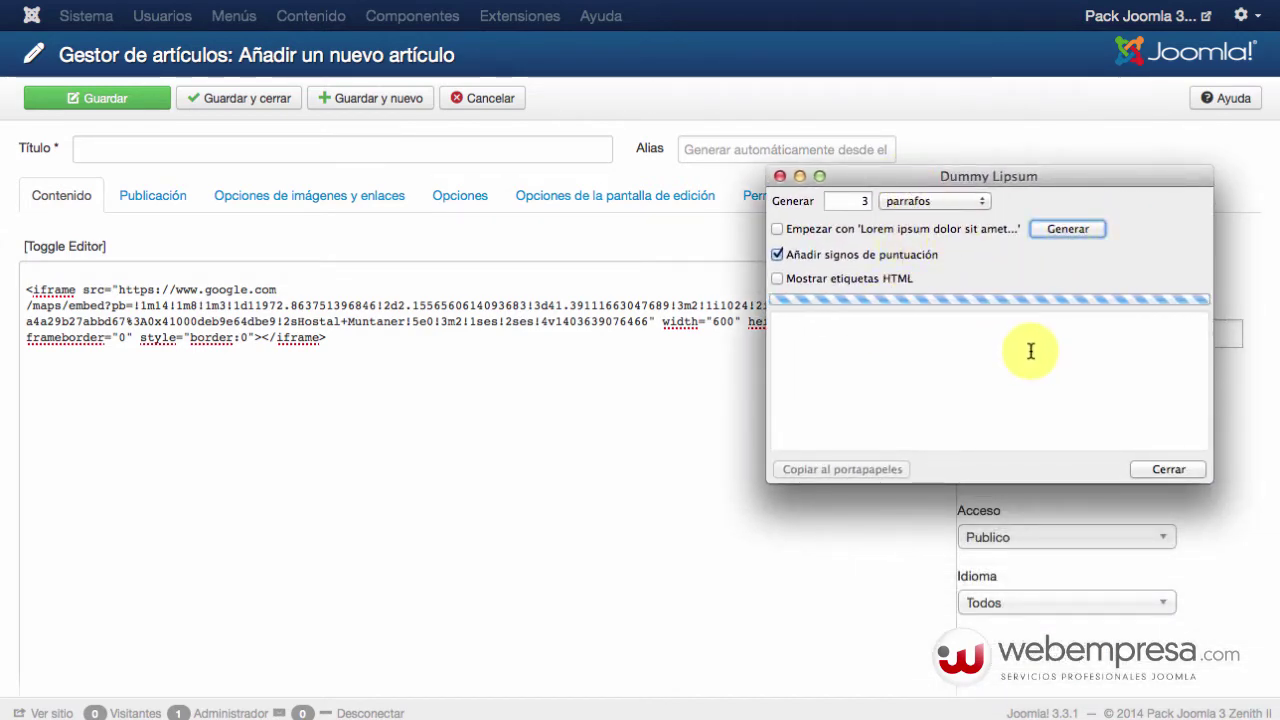
{"action": "left_click_drag", "start_coordinate": [1188, 393], "coordinate": [776, 310]}
{"action": "key", "text": "super+c"}
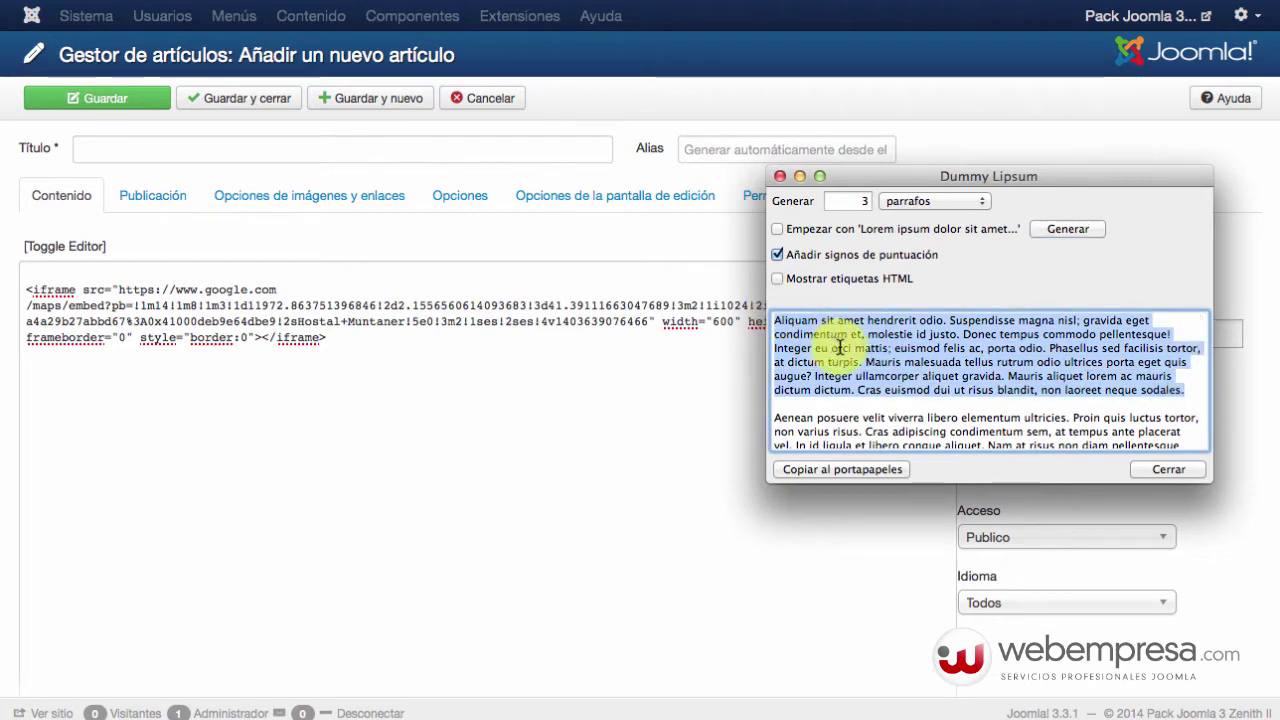
{"action": "key", "text": "super+Tab"}
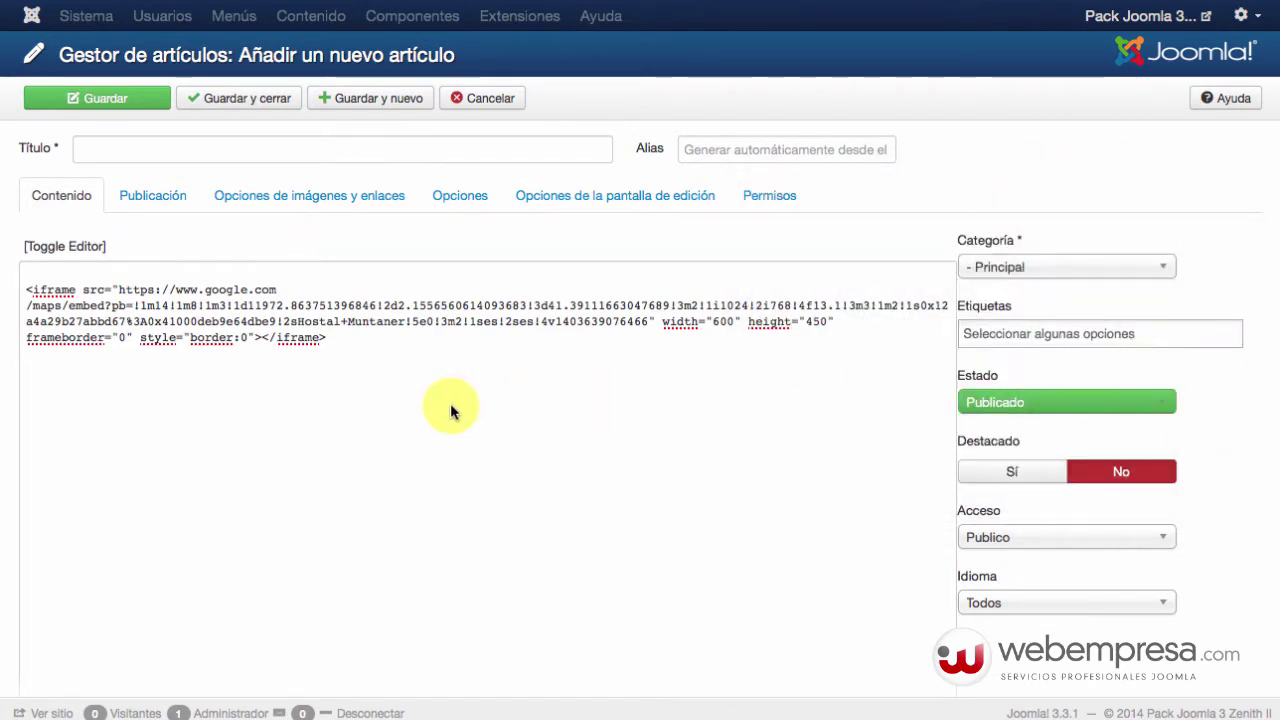
{"action": "left_click", "coordinate": [143, 271]}
- Paste Lipsum placeholder paragraphs above and below the map embed code
{"action": "key", "text": "super+v"}
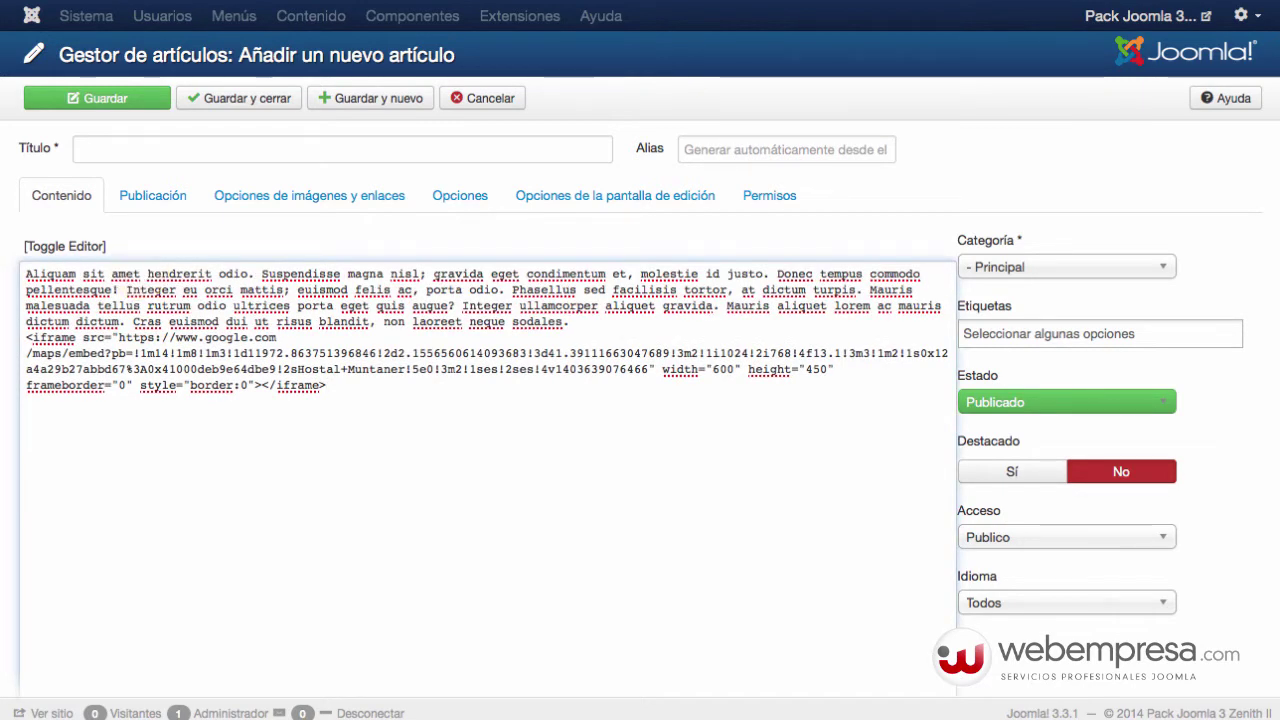
{"action": "left_click", "coordinate": [994, 309]}
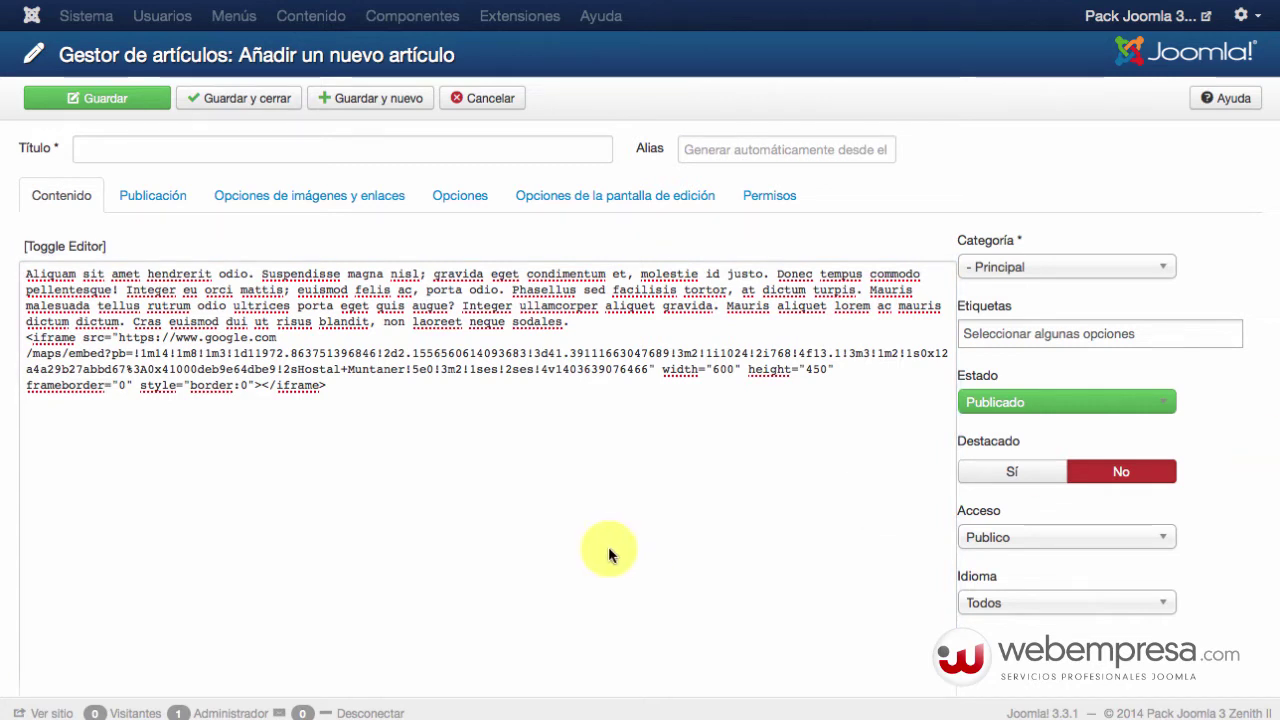
{"action": "left_click", "coordinate": [538, 538]}
{"action": "type", "text": "Aenean posuere velit viverra libero elementum ultricies. Proin quis luctus tortor, non varius risus. Cras adipiscing condimentum sem, at tempus ante placerat vel. In id ligula et libero congue aliquet. Nam at risus non diam pellentesque aliquam at et massa? Phasellus iaculis ante turpis; sit amet scelerisque risus sollicitudin eget. Praesent eget metus in nibh tristique commodo. Duis in vehicula orci, sagittis facilisis nibh. Nunc suscipit, enim eu gravida accumsan; nisi libero egestas metus, in facilisis tortor nulla eget erat. Etiam posuere risus ac lectus auctor ullamcorper."}
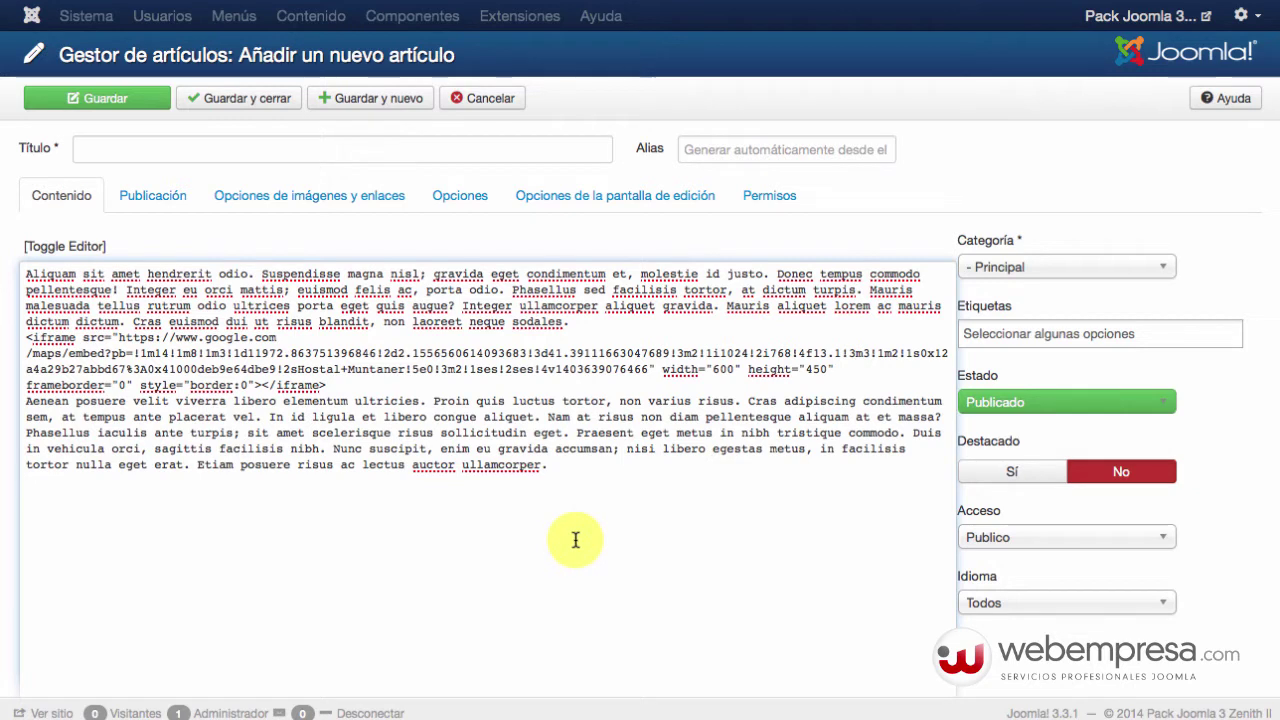
- Title the article 'Localizanos'
{"action": "left_click", "coordinate": [215, 157]}
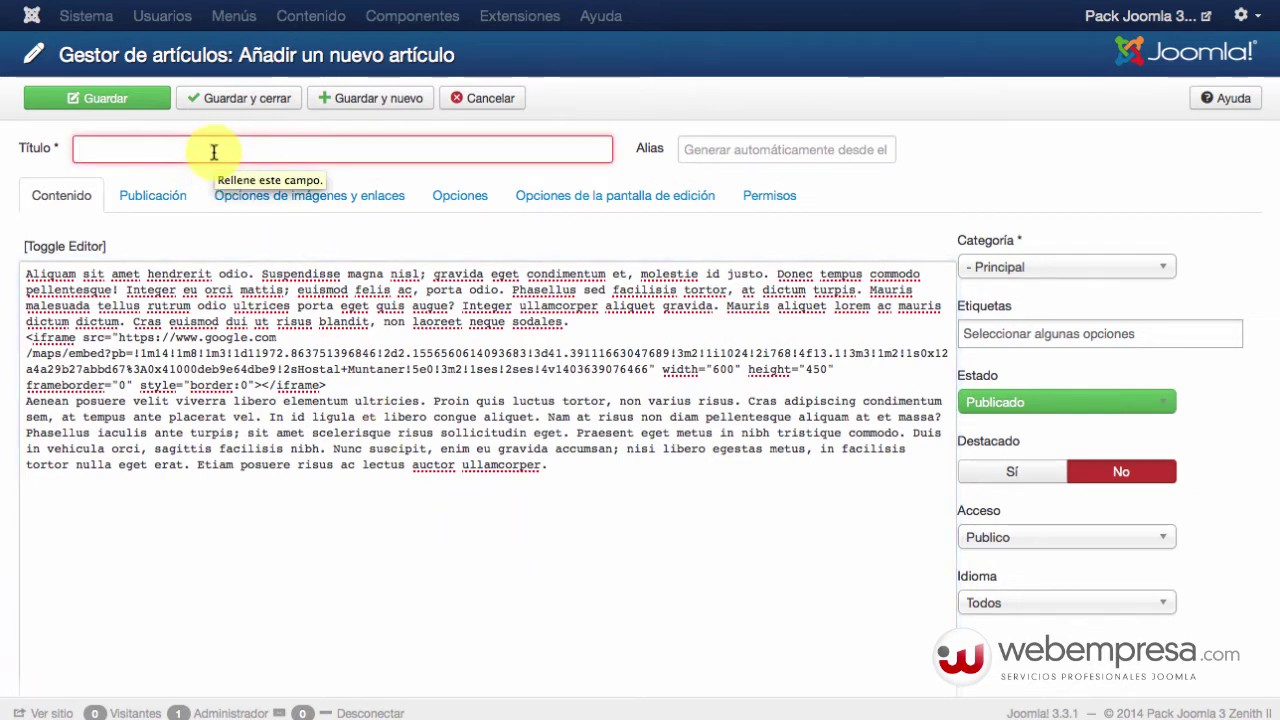
{"action": "type", "text": "Localizanos"}
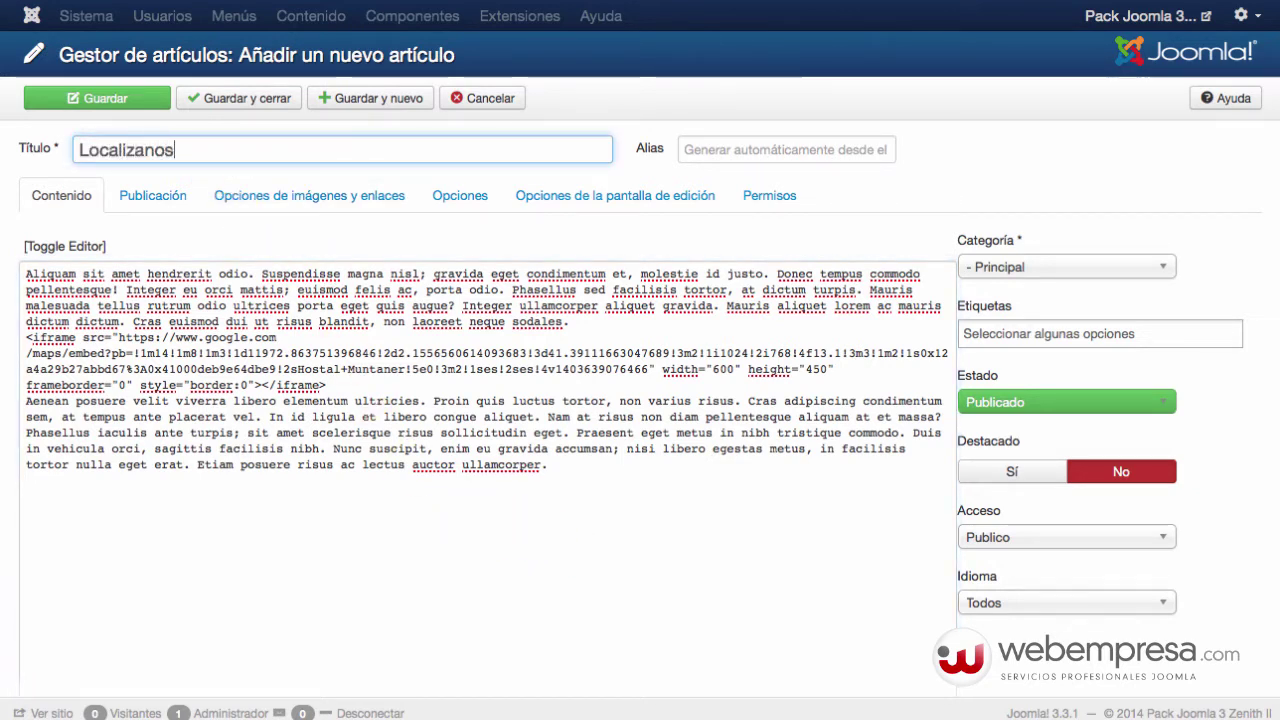
{"action": "left_click", "coordinate": [573, 572]}
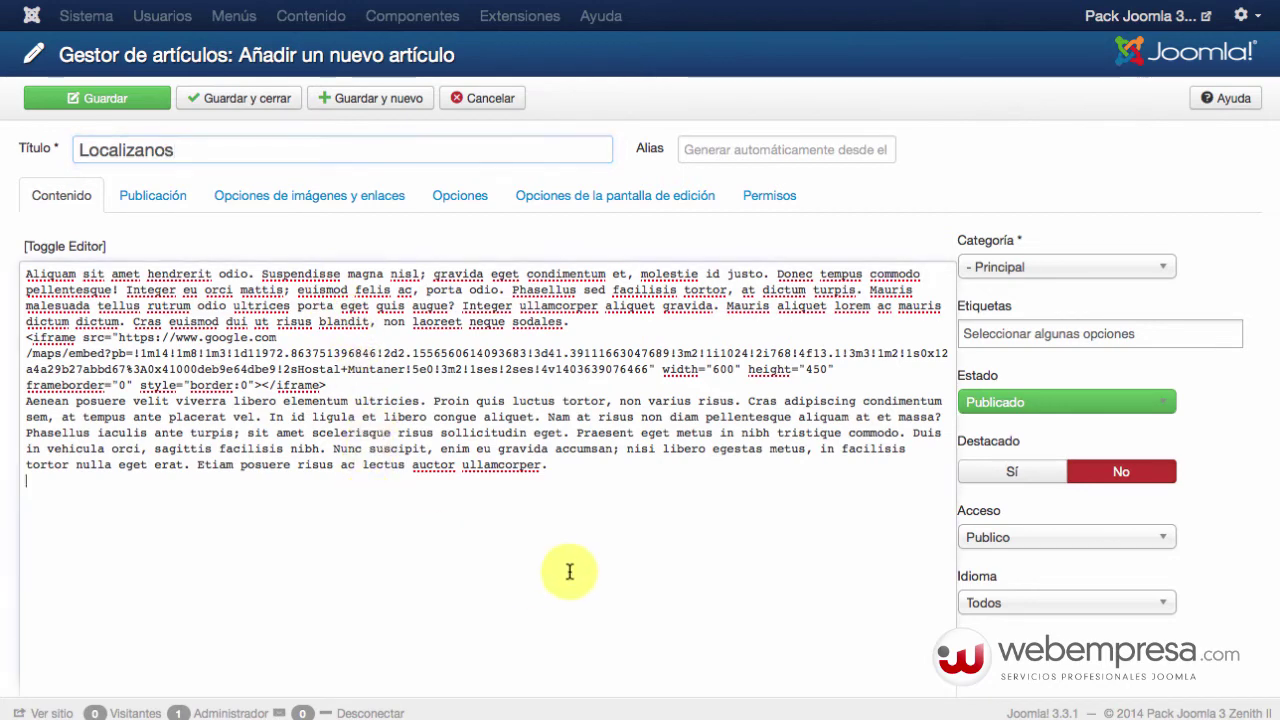
{"action": "scroll", "coordinate": [870, 543], "scroll_direction": "down", "scroll_amount": 1}
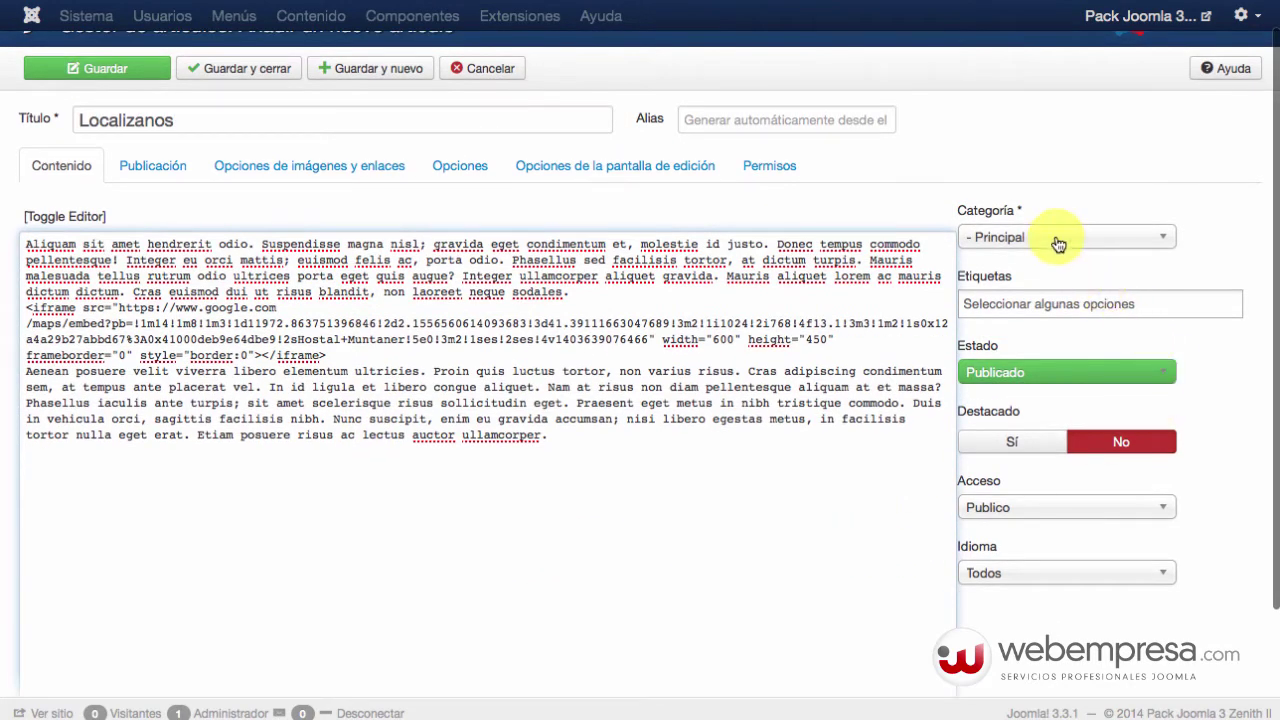
- Change the article's category from Servicios to '- Principal'
{"action": "left_click", "coordinate": [1058, 242]}
{"action": "scroll", "coordinate": [1066, 378], "scroll_direction": "down", "scroll_amount": 3}
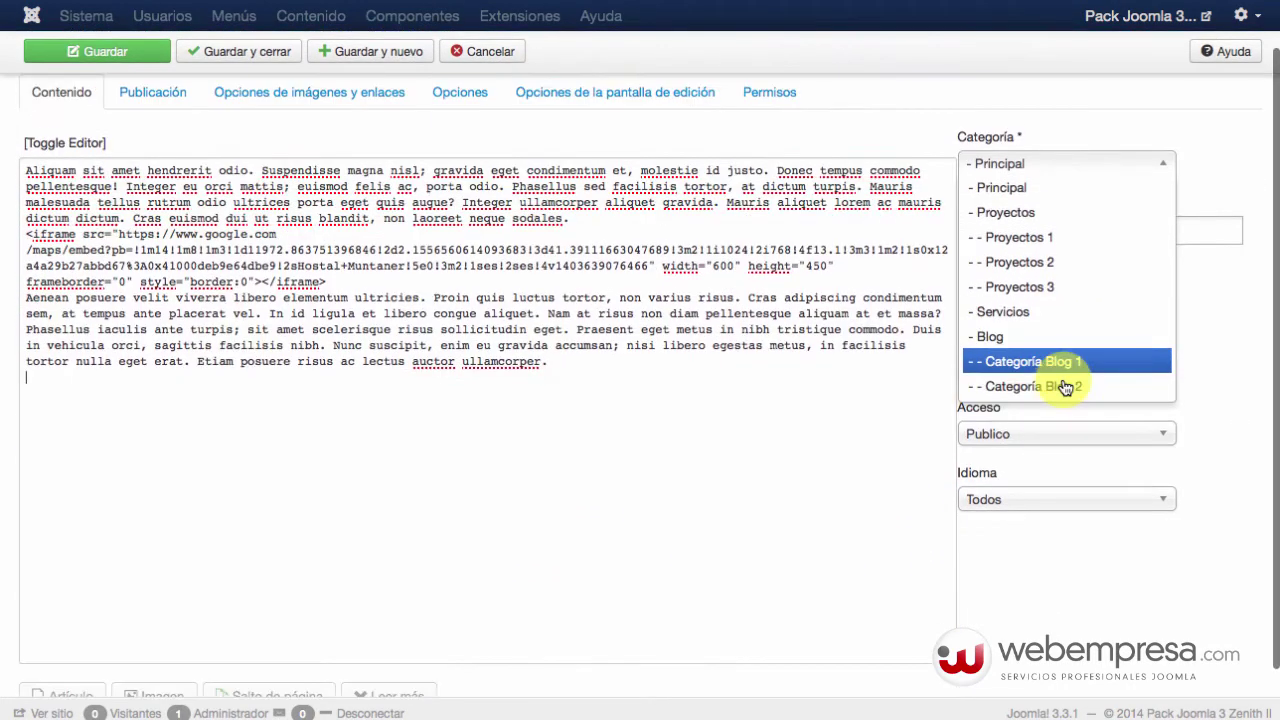
{"action": "scroll", "coordinate": [1064, 335], "scroll_direction": "up", "scroll_amount": 4}
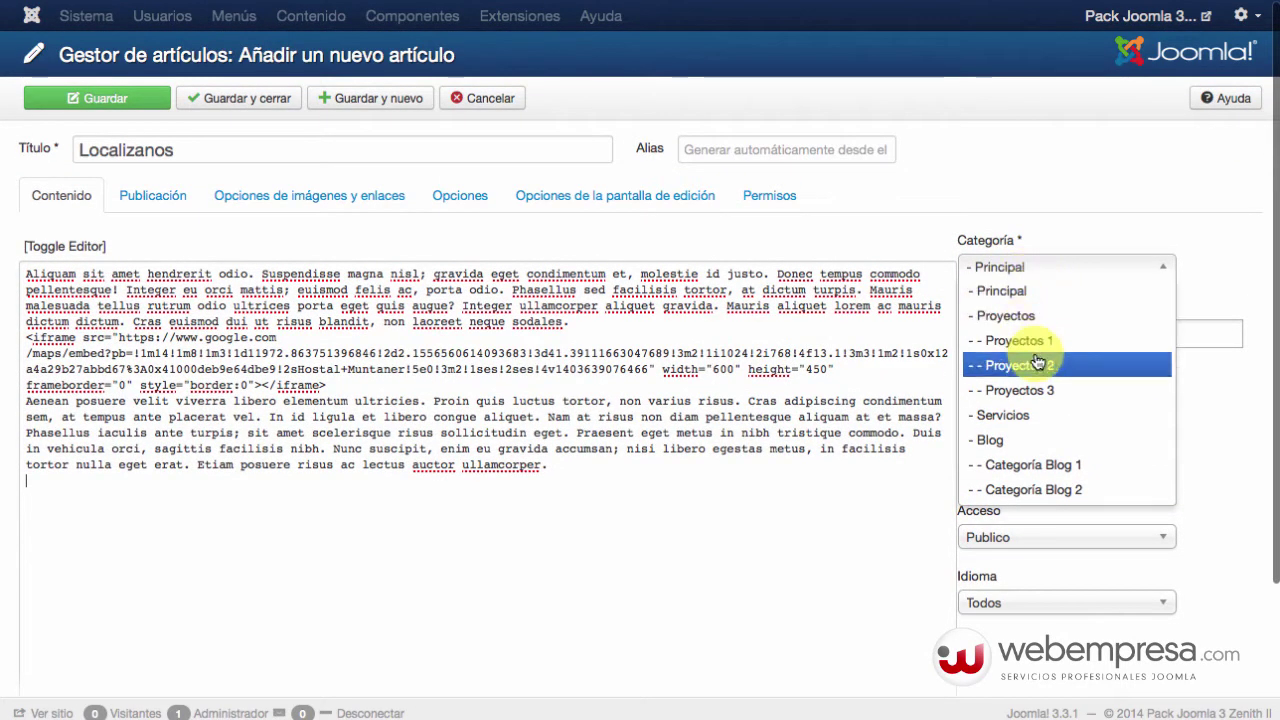
{"action": "left_click", "coordinate": [1030, 415]}
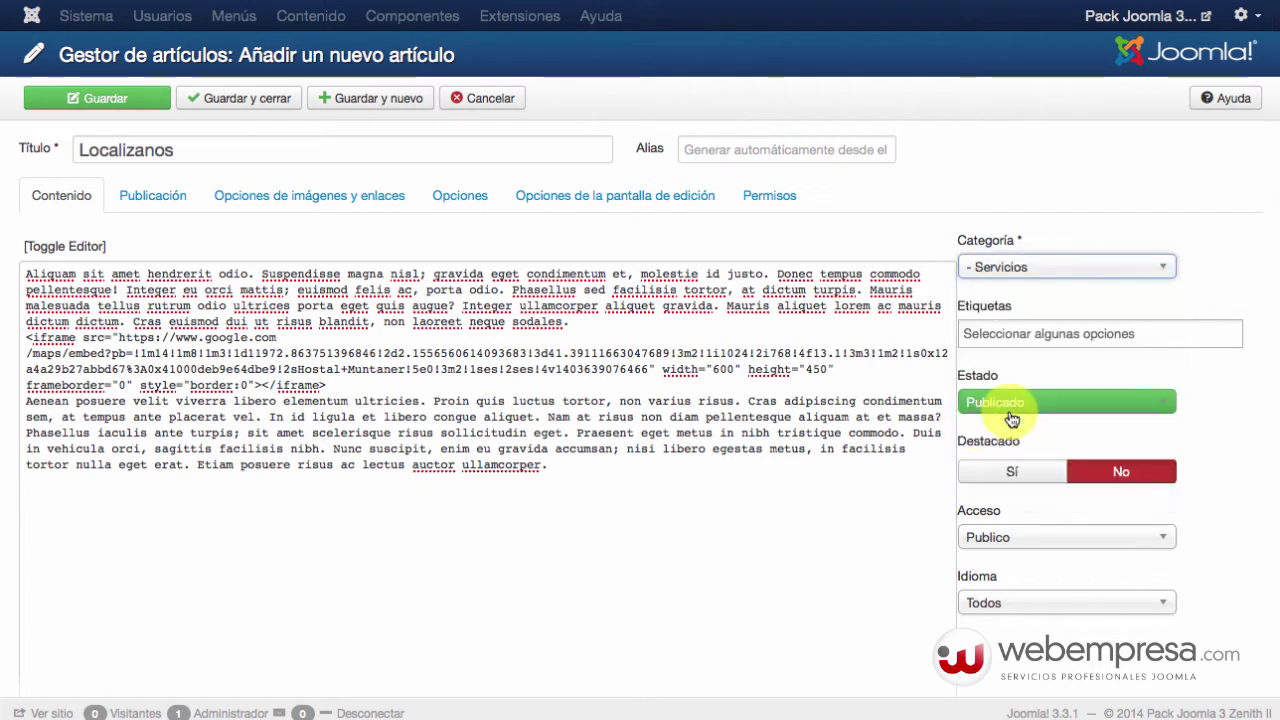
{"action": "left_click", "coordinate": [860, 501]}
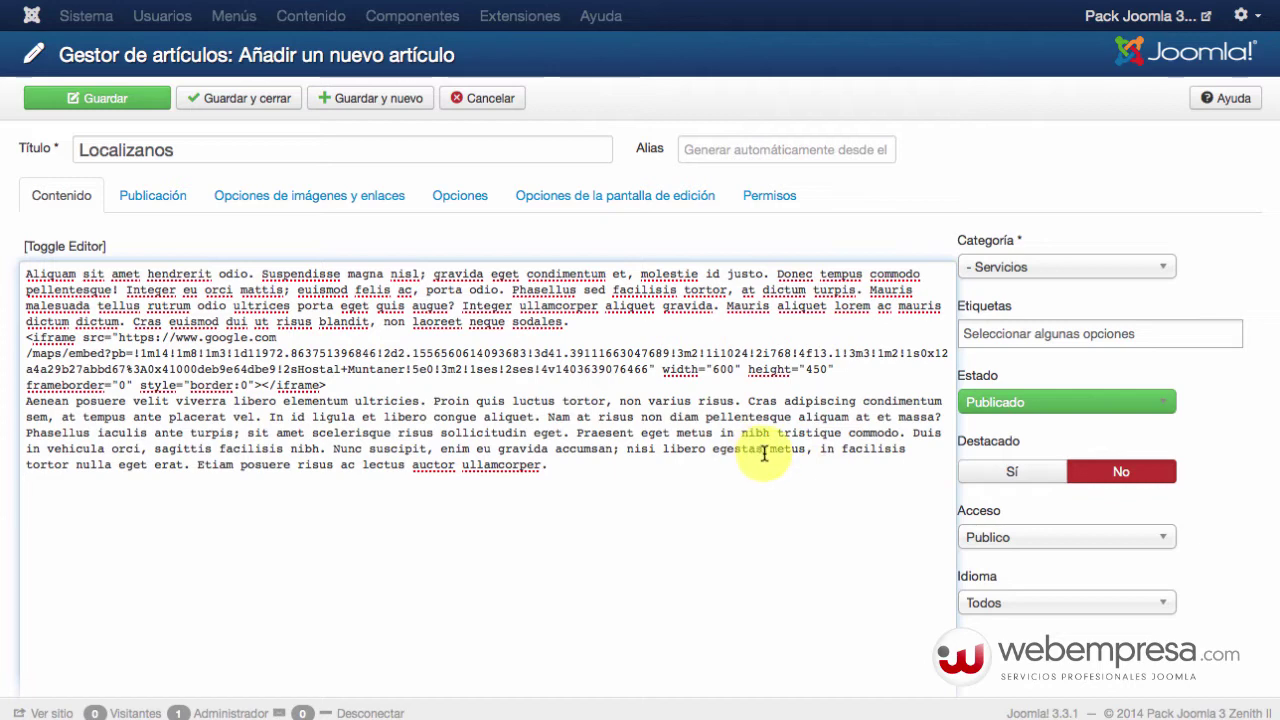
{"action": "left_click", "coordinate": [1098, 268]}
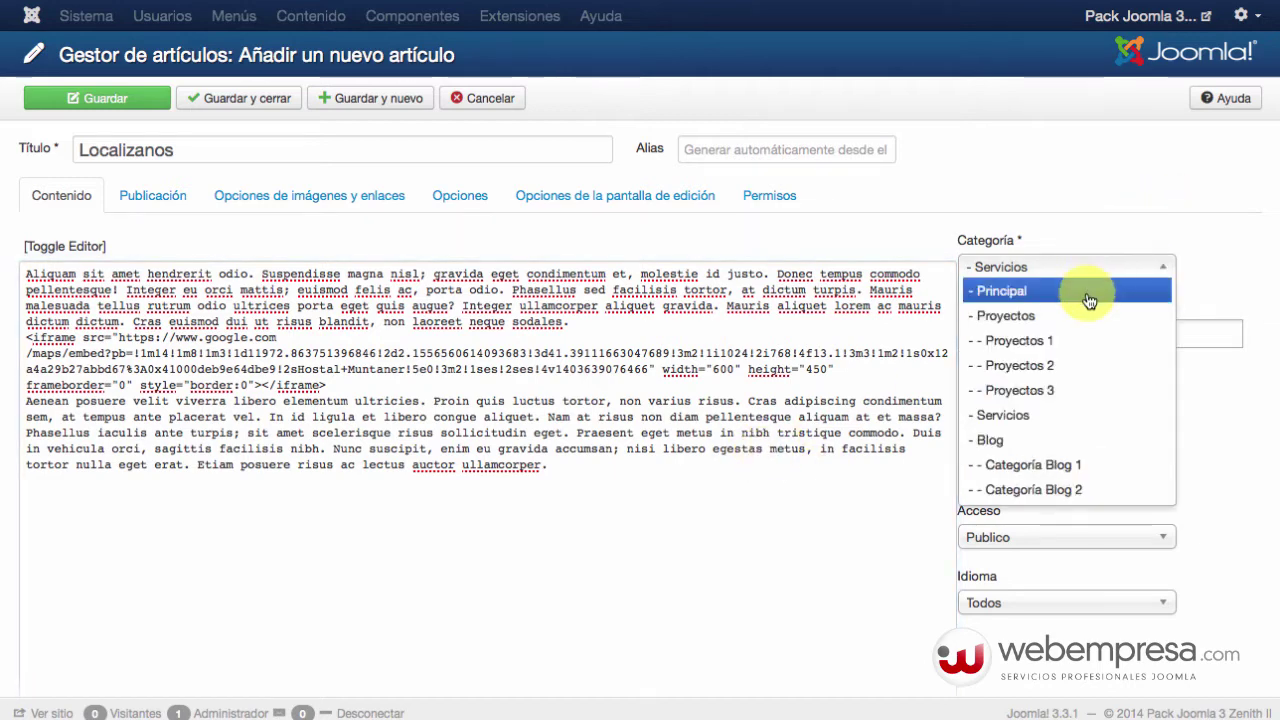
{"action": "scroll", "coordinate": [1088, 310], "scroll_direction": "down", "scroll_amount": 3}
{"action": "scroll", "coordinate": [1080, 308], "scroll_direction": "up", "scroll_amount": 2}
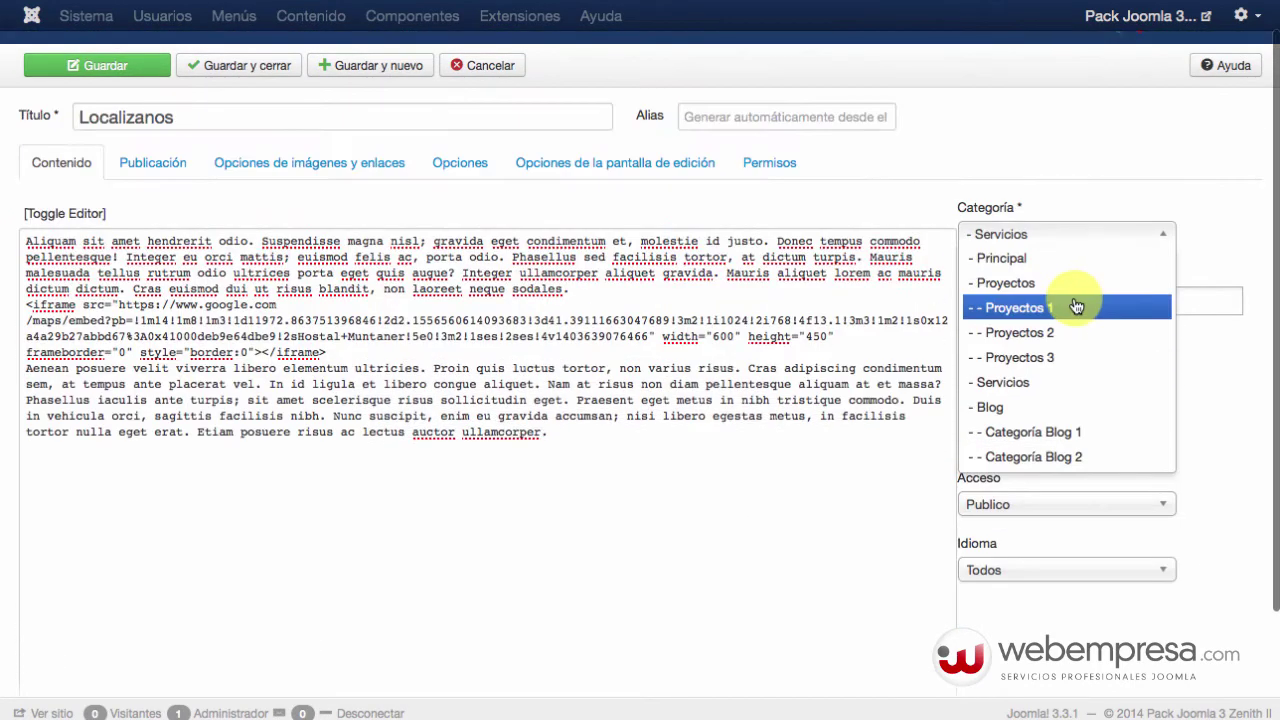
{"action": "scroll", "coordinate": [1076, 306], "scroll_direction": "up", "scroll_amount": 1}
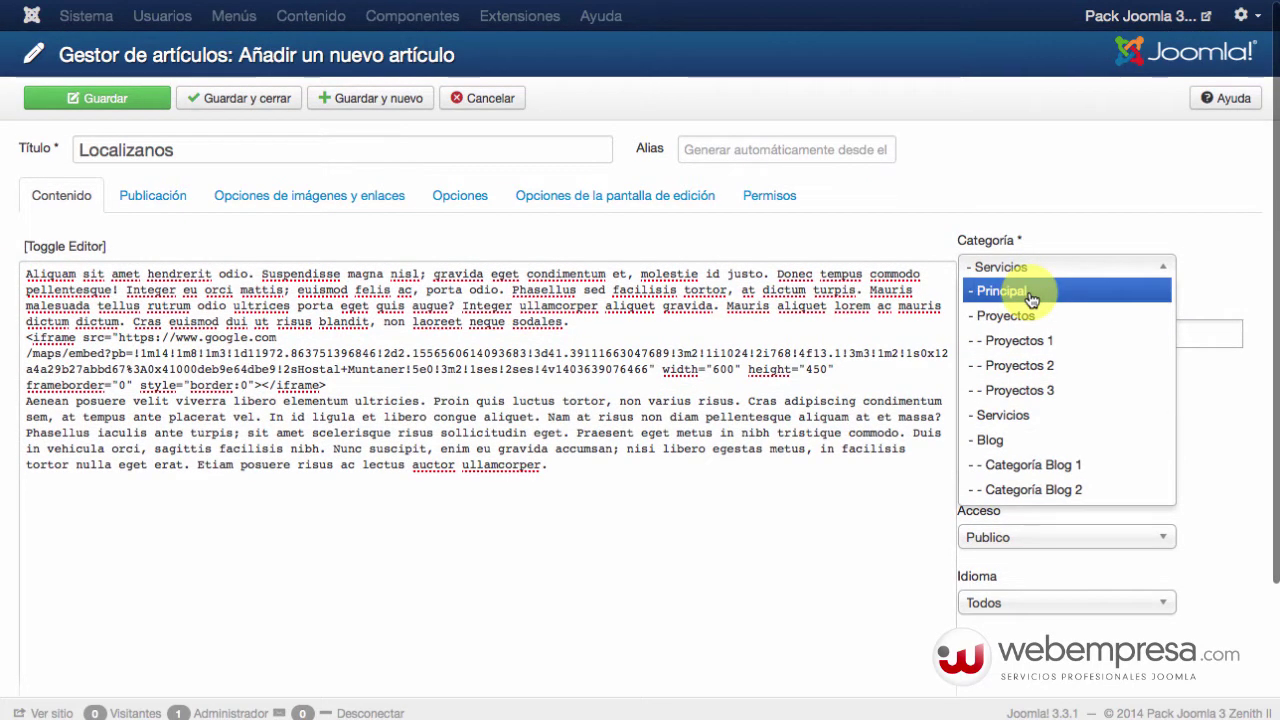
{"action": "left_click", "coordinate": [1031, 300]}
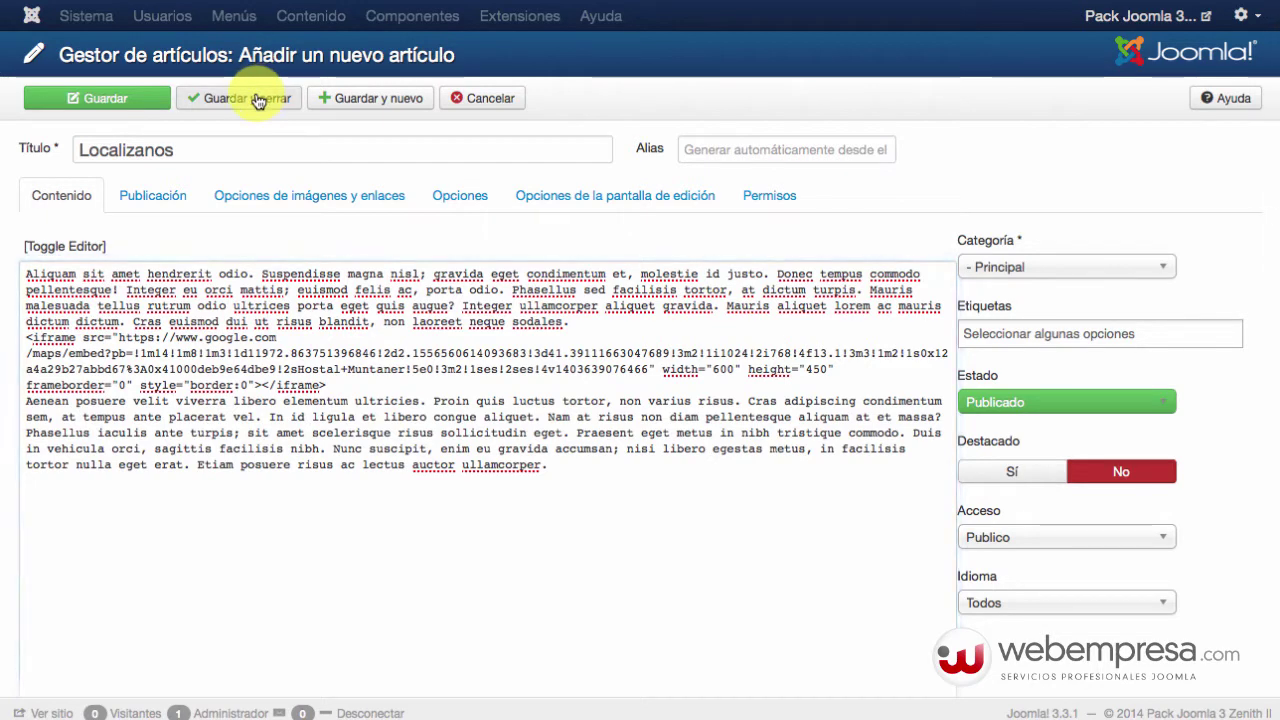
- Save and close the Localizanos article, then check the site's Nosotros submenu items
{"action": "left_click", "coordinate": [286, 112]}
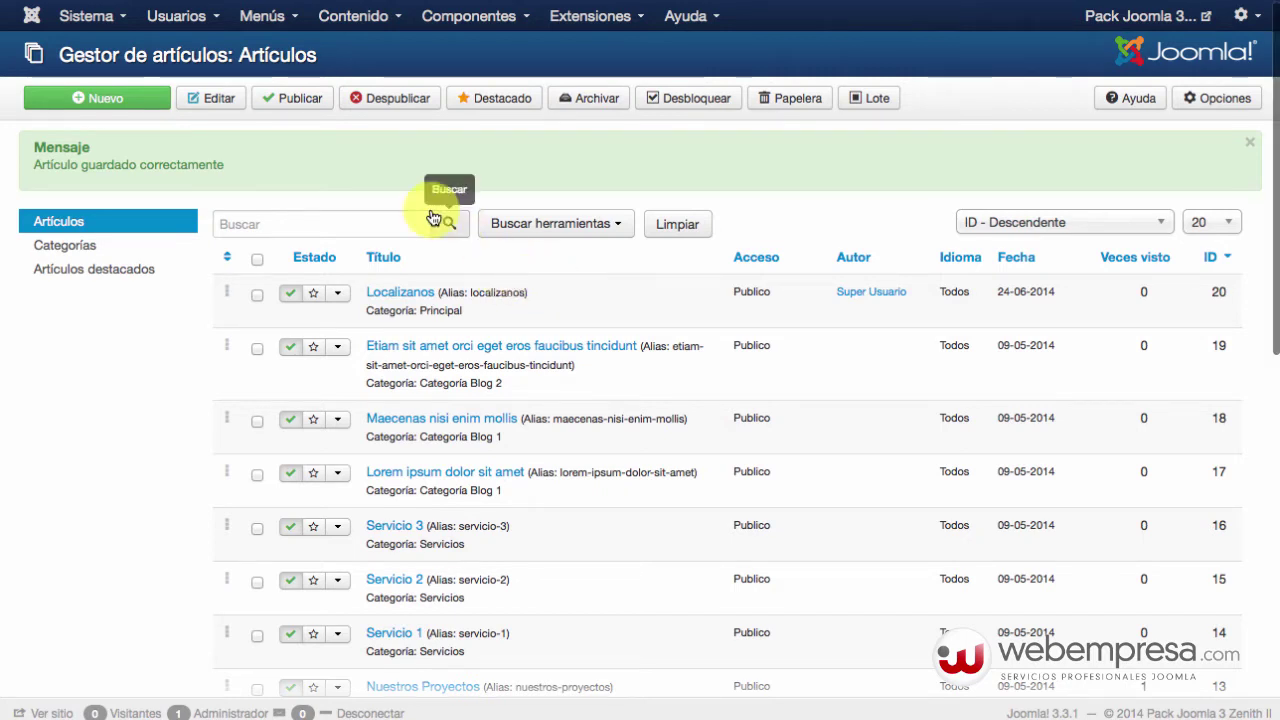
{"action": "left_click", "coordinate": [262, 15]}
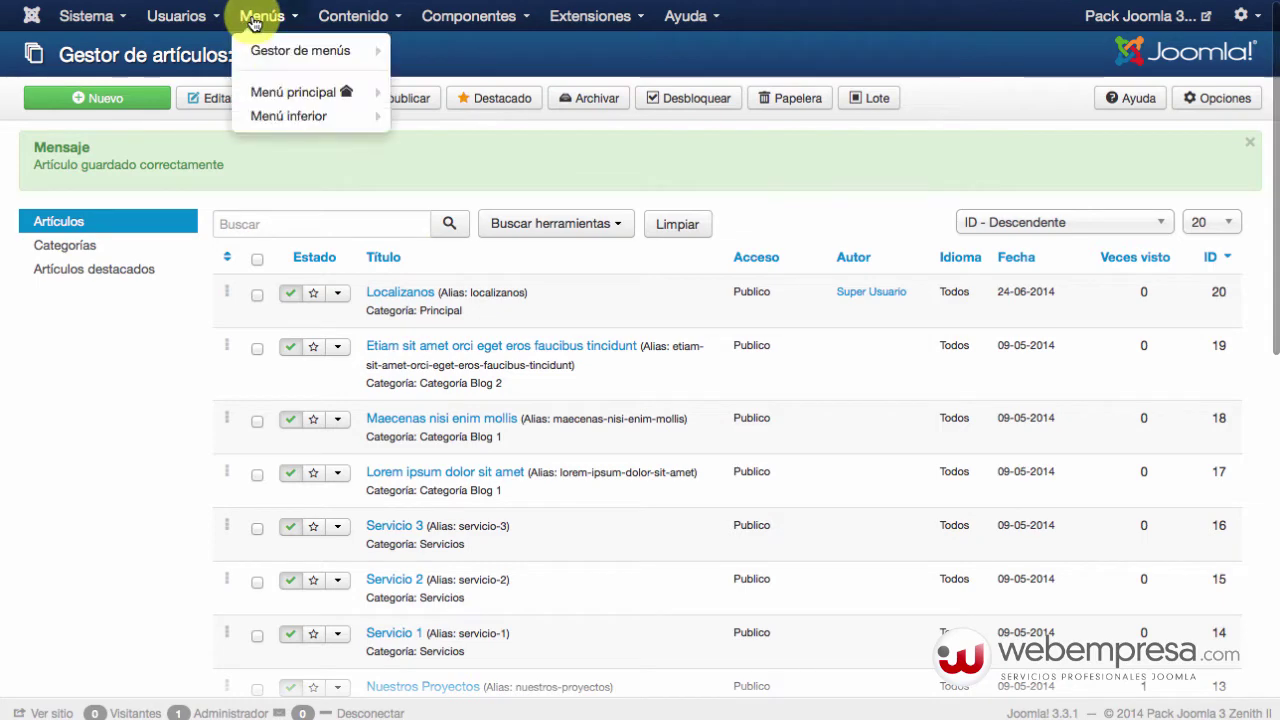
{"action": "mouse_move", "coordinate": [288, 90]}
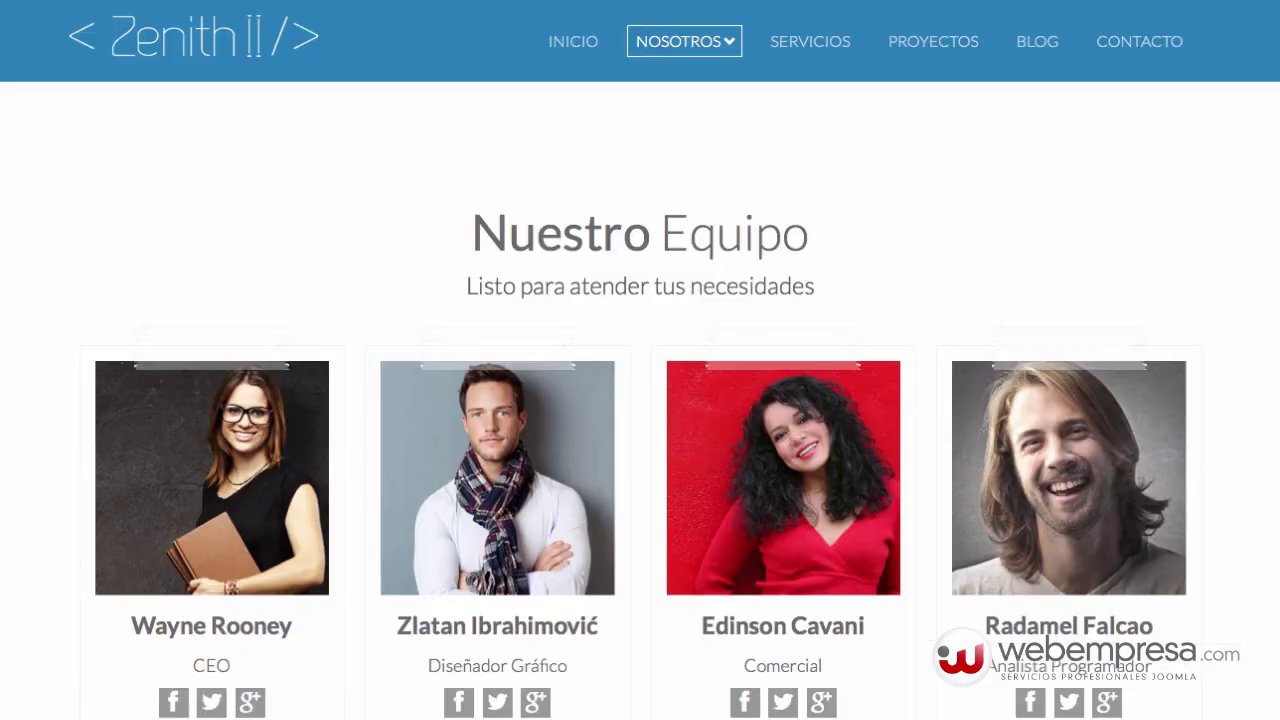
{"action": "left_click", "coordinate": [686, 41]}
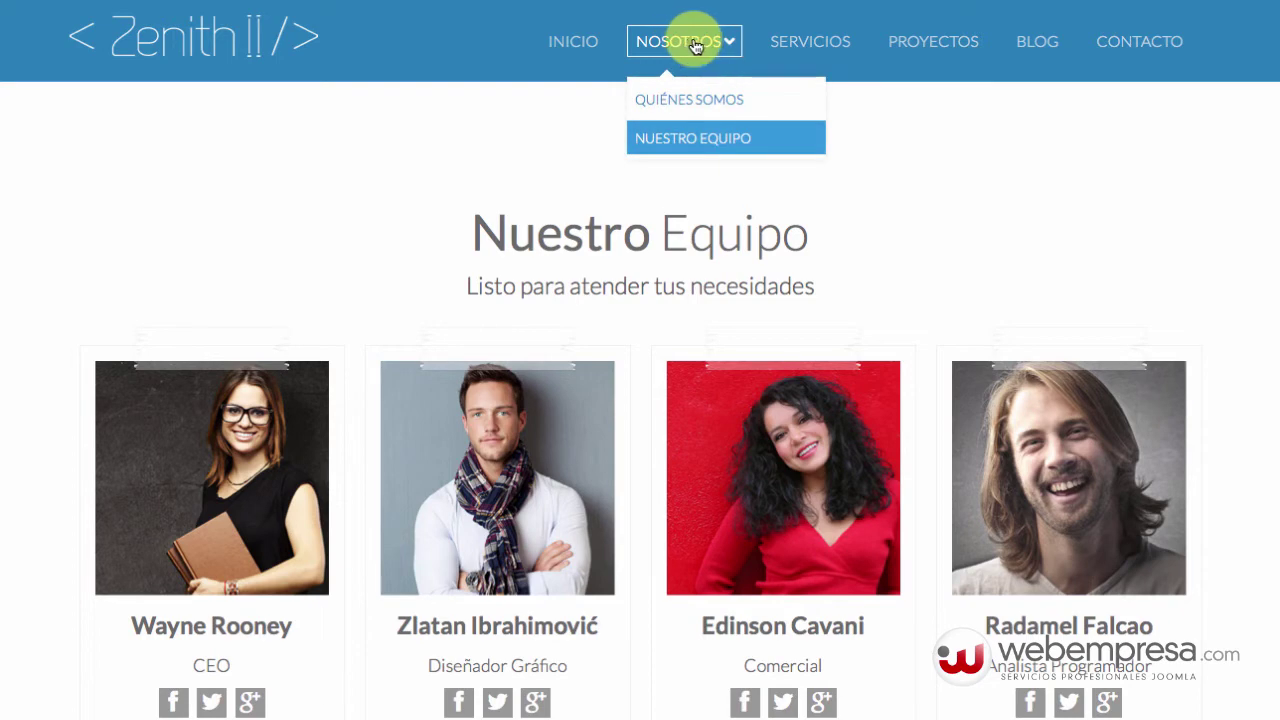
{"action": "left_click", "coordinate": [651, 40]}
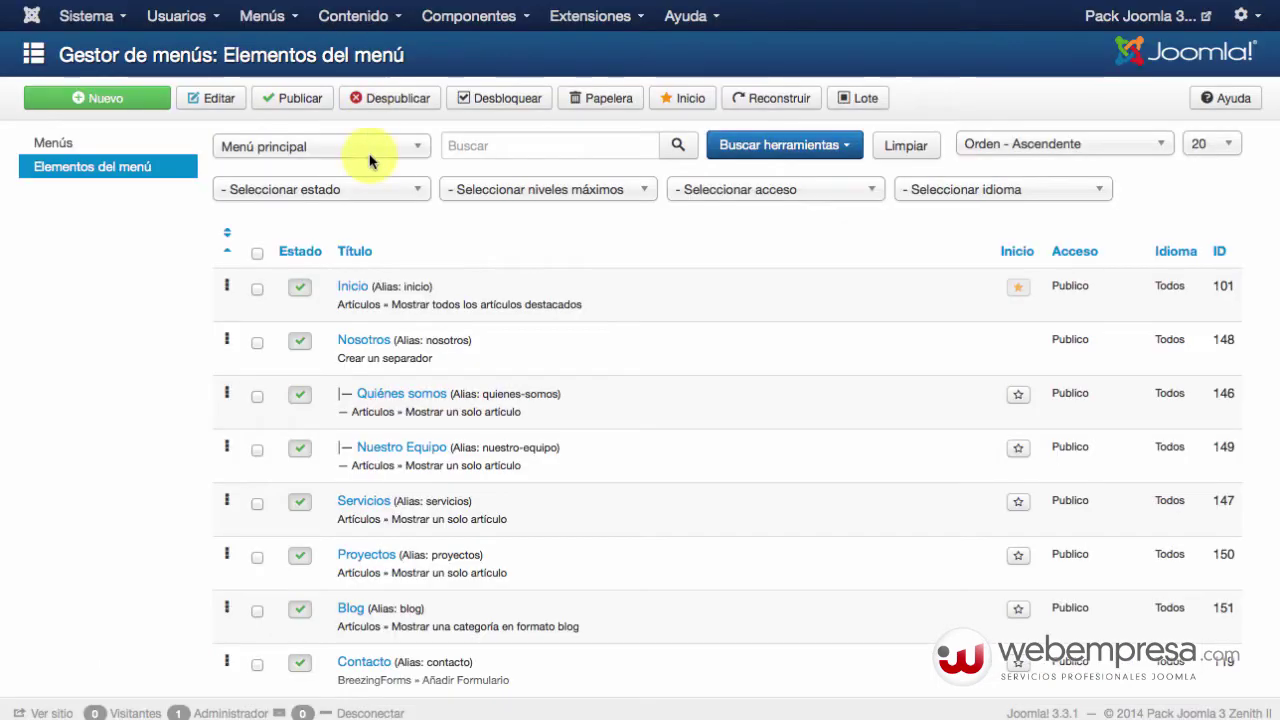
- Create a new main-menu item titled 'Localizanos'
{"action": "left_click", "coordinate": [120, 101]}
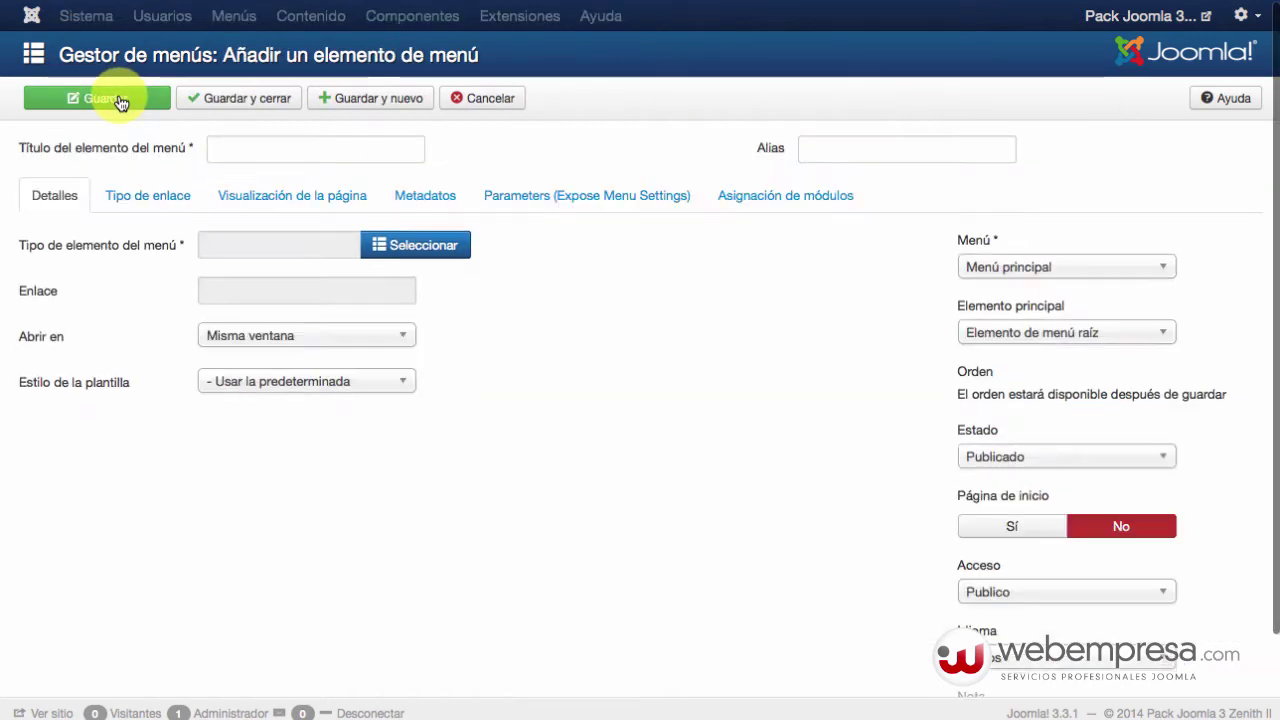
{"action": "left_click", "coordinate": [276, 155]}
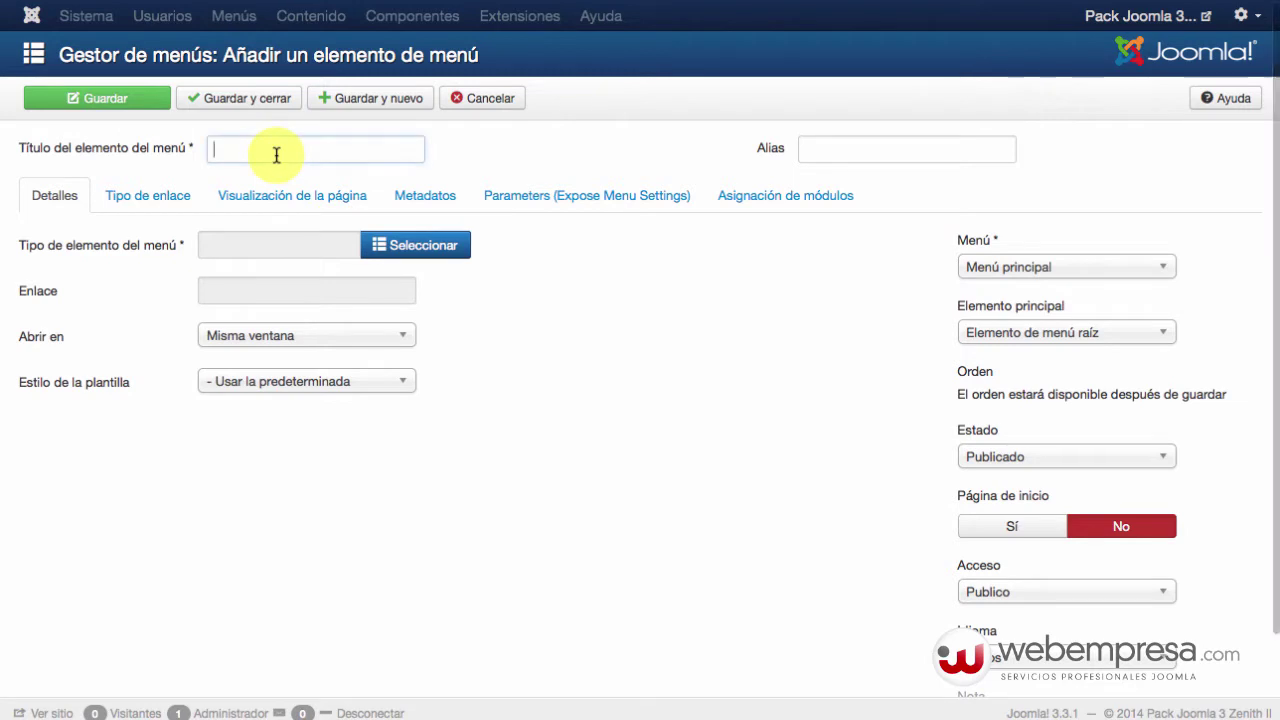
{"action": "type", "text": "Loz"}
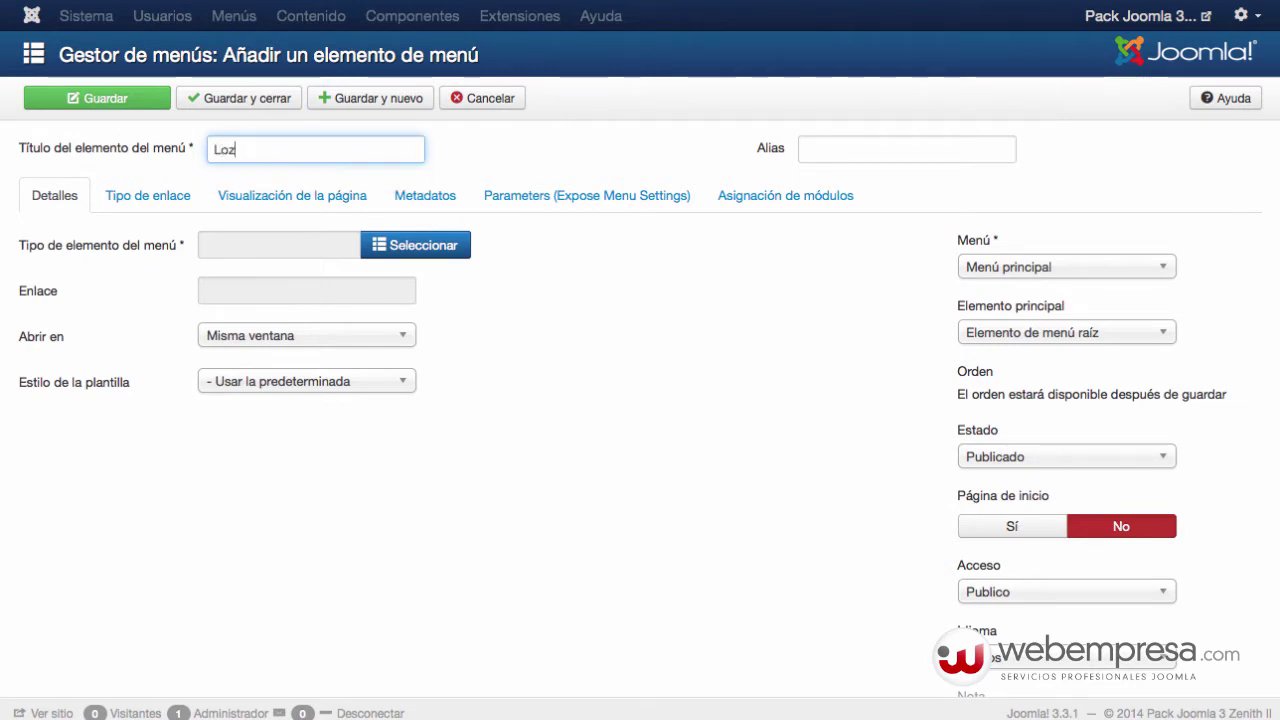
{"action": "type", "text": "a"}
{"action": "key", "text": "BackSpace"}
{"action": "key", "text": "BackSpace"}
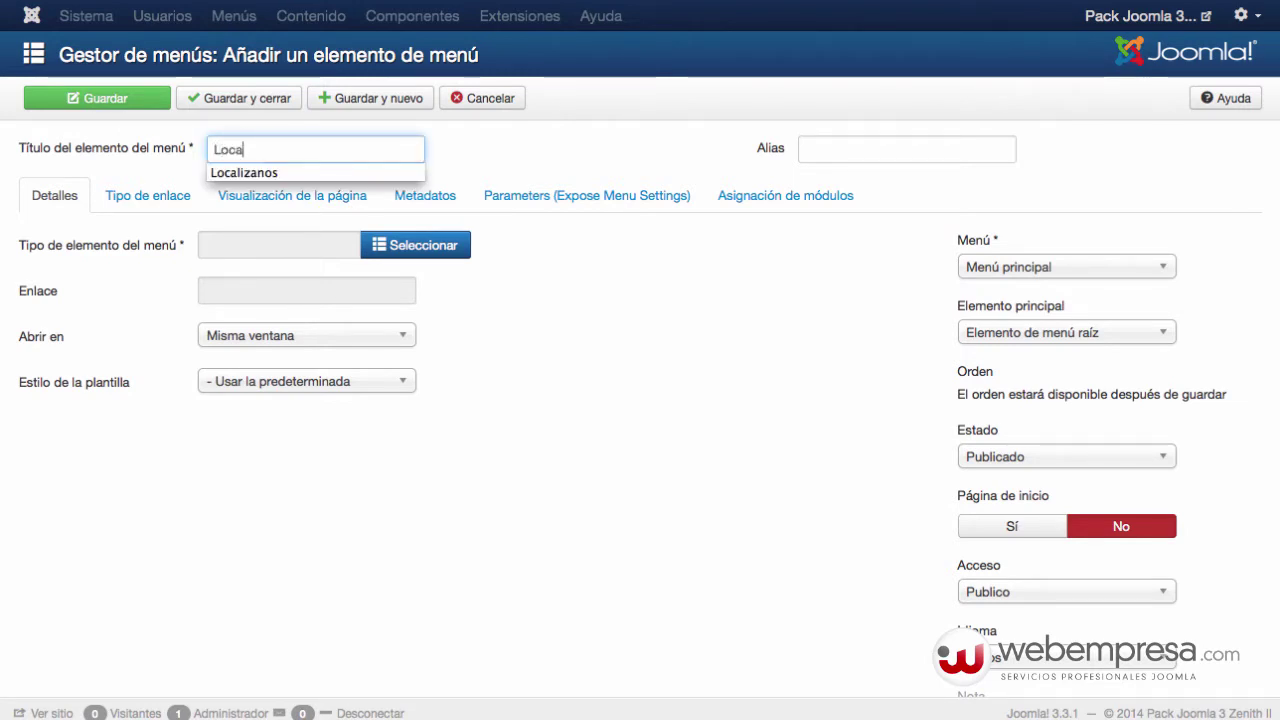
{"action": "type", "text": "calizanos"}
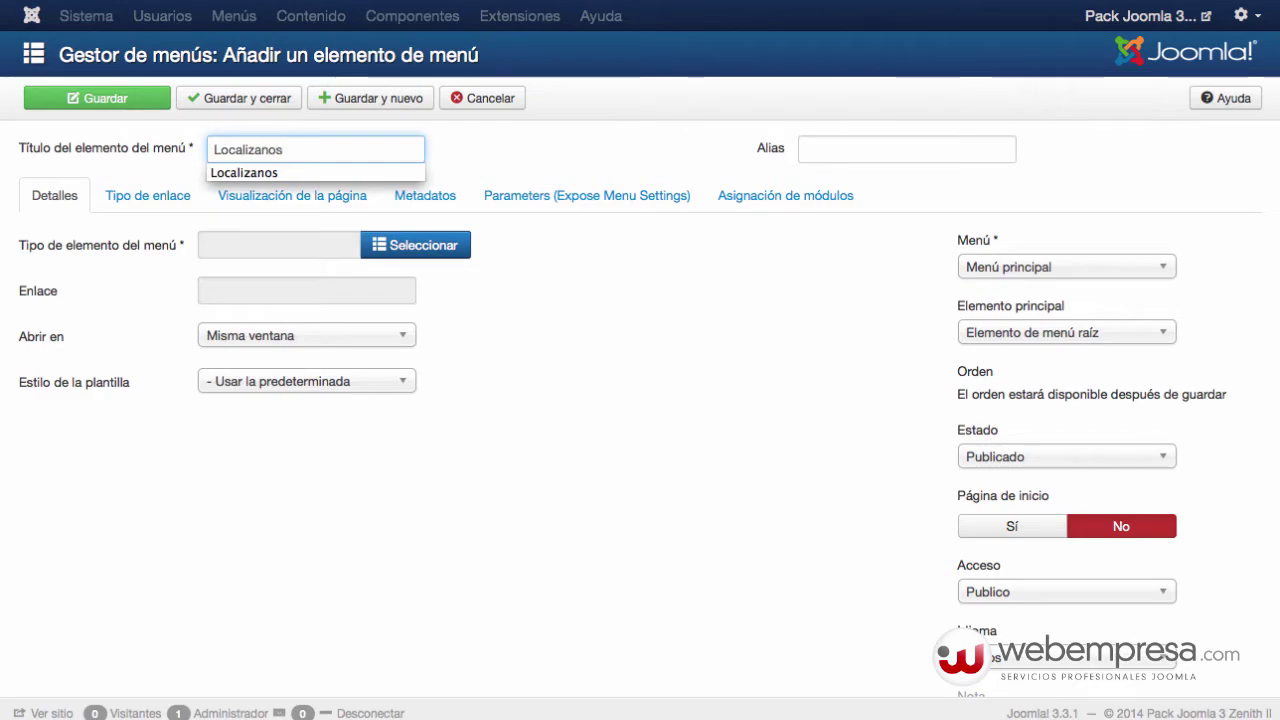
{"action": "left_click", "coordinate": [400, 440]}
- Make the item type Artículos > Mostrar un solo artículo, linked to the Localizanos article
{"action": "left_click", "coordinate": [433, 251]}
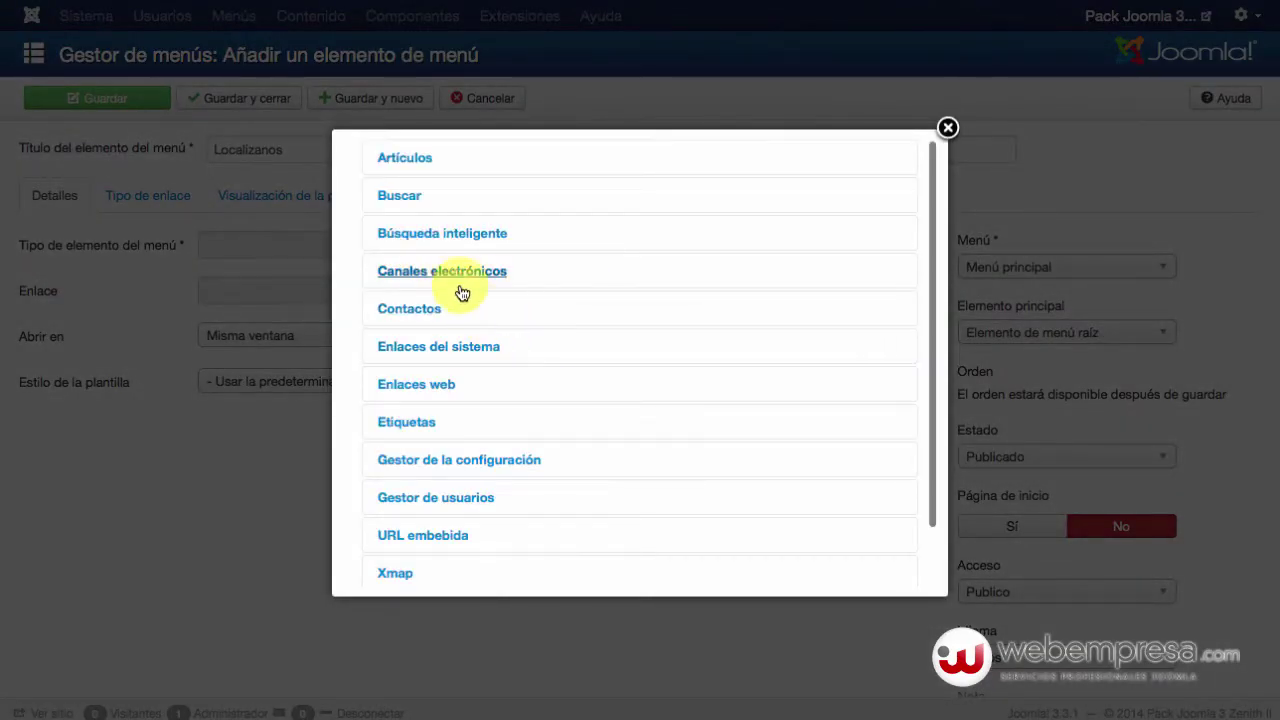
{"action": "left_click", "coordinate": [414, 162]}
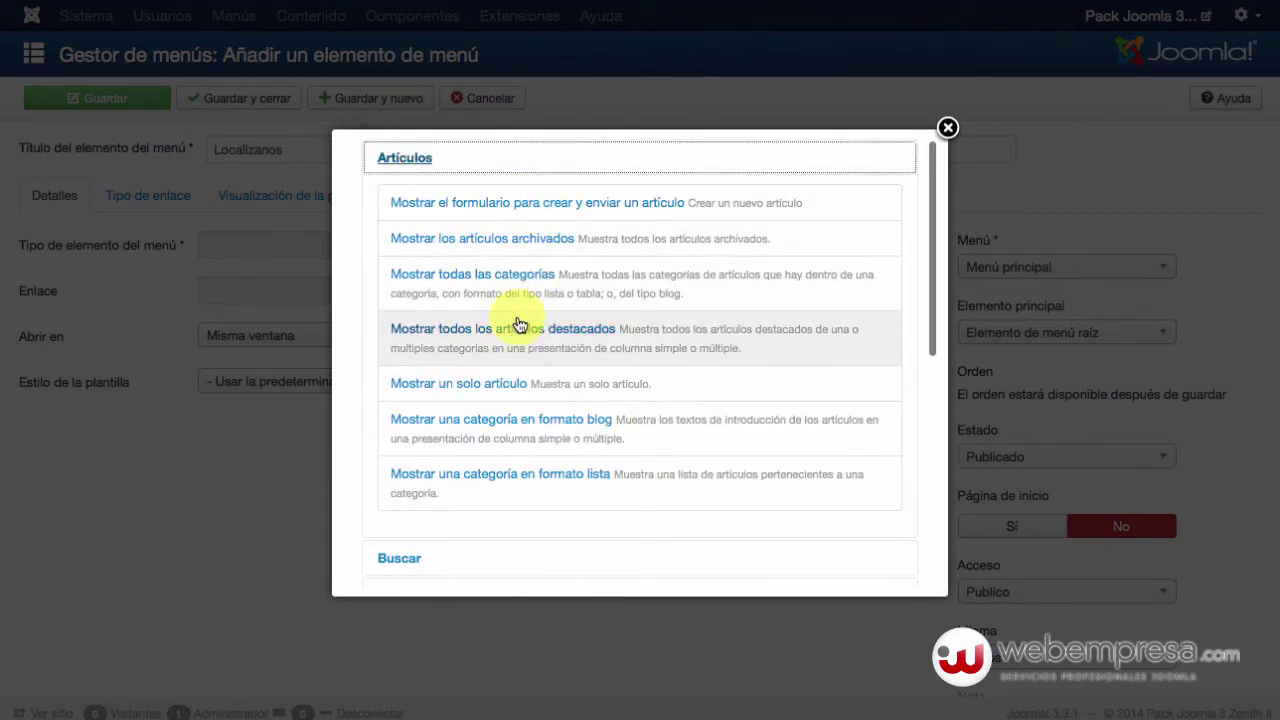
{"action": "left_click", "coordinate": [476, 386]}
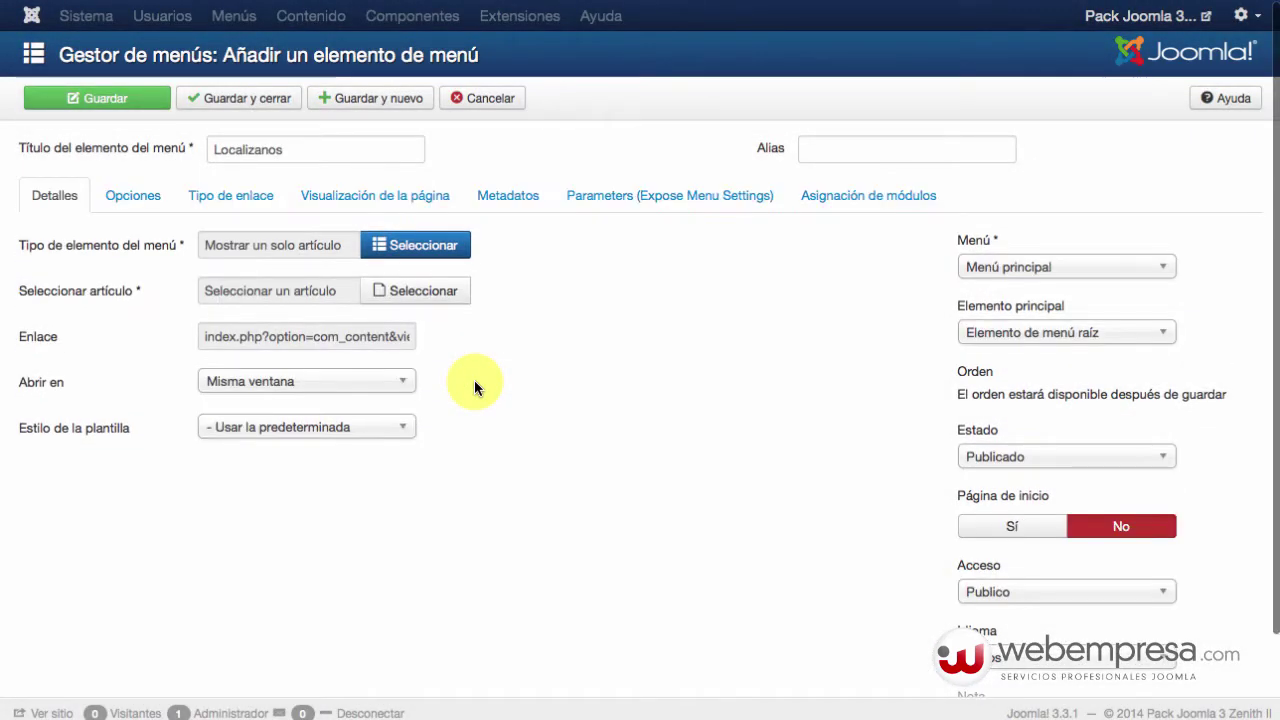
{"action": "left_click", "coordinate": [404, 297]}
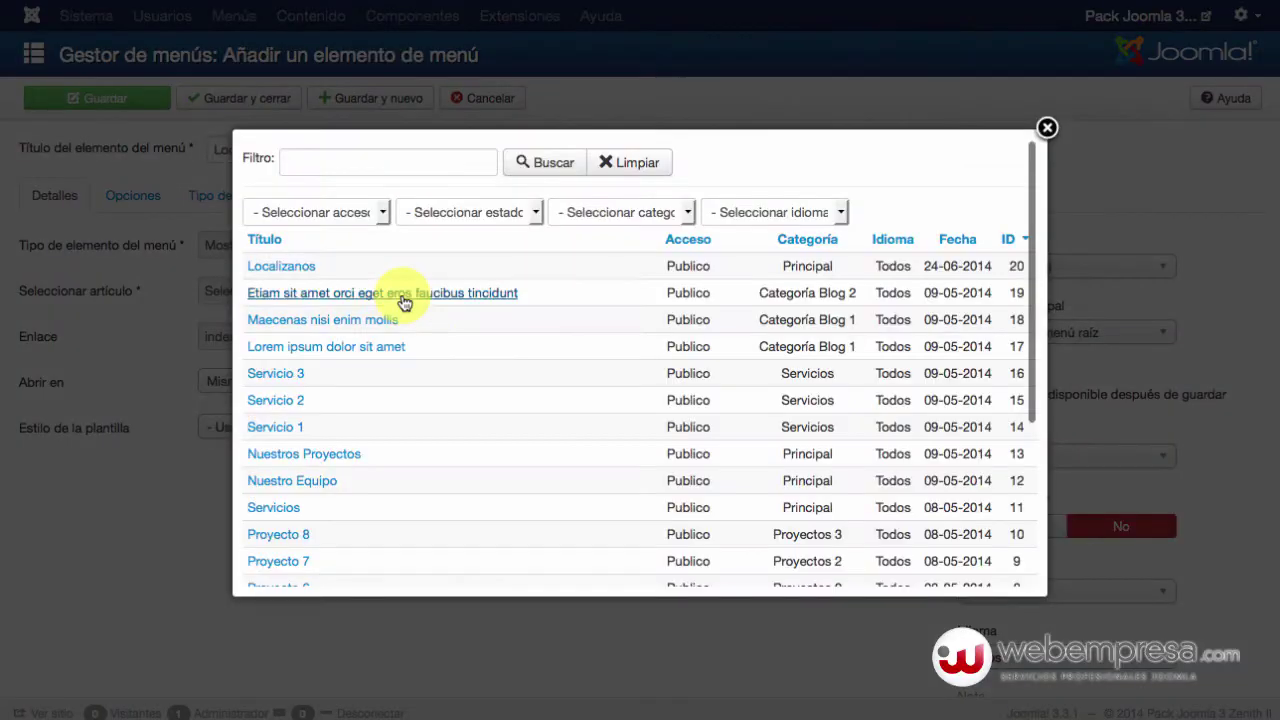
{"action": "left_click", "coordinate": [292, 270]}
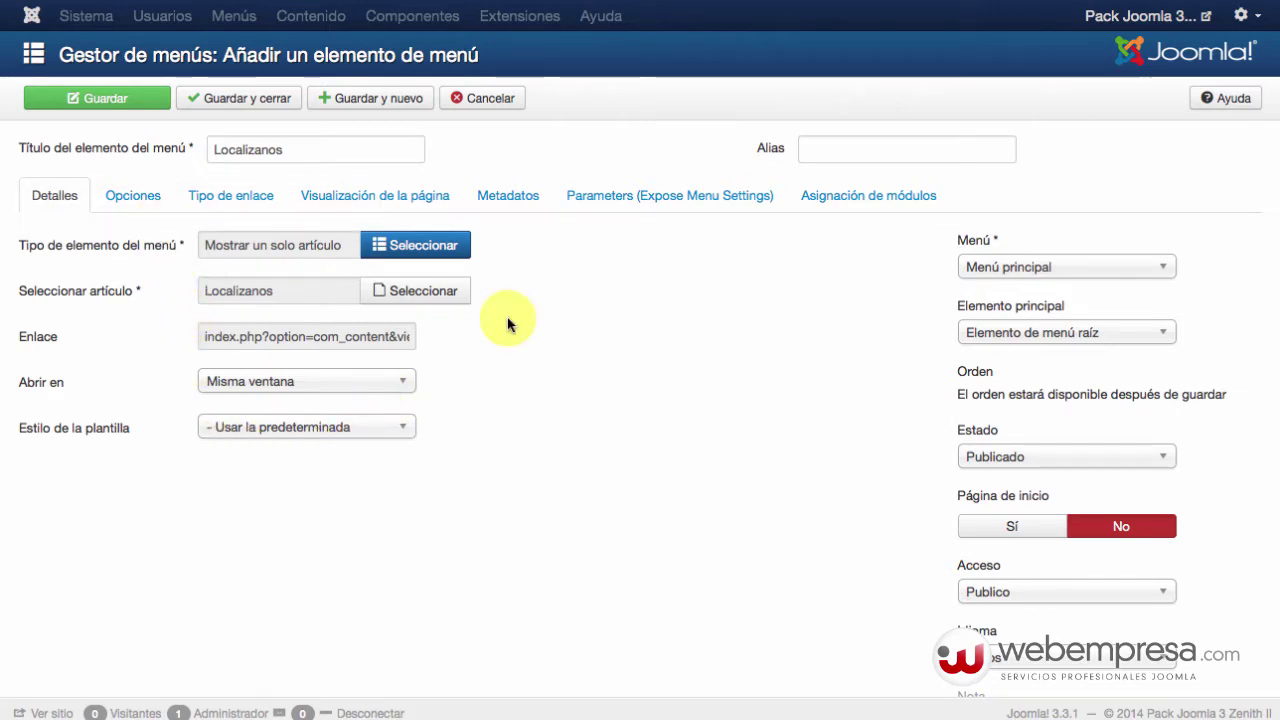
- Set the Localizanos menu item's Elemento principal to '- Nosotros'
{"action": "scroll", "coordinate": [990, 425], "scroll_direction": "down", "scroll_amount": 2}
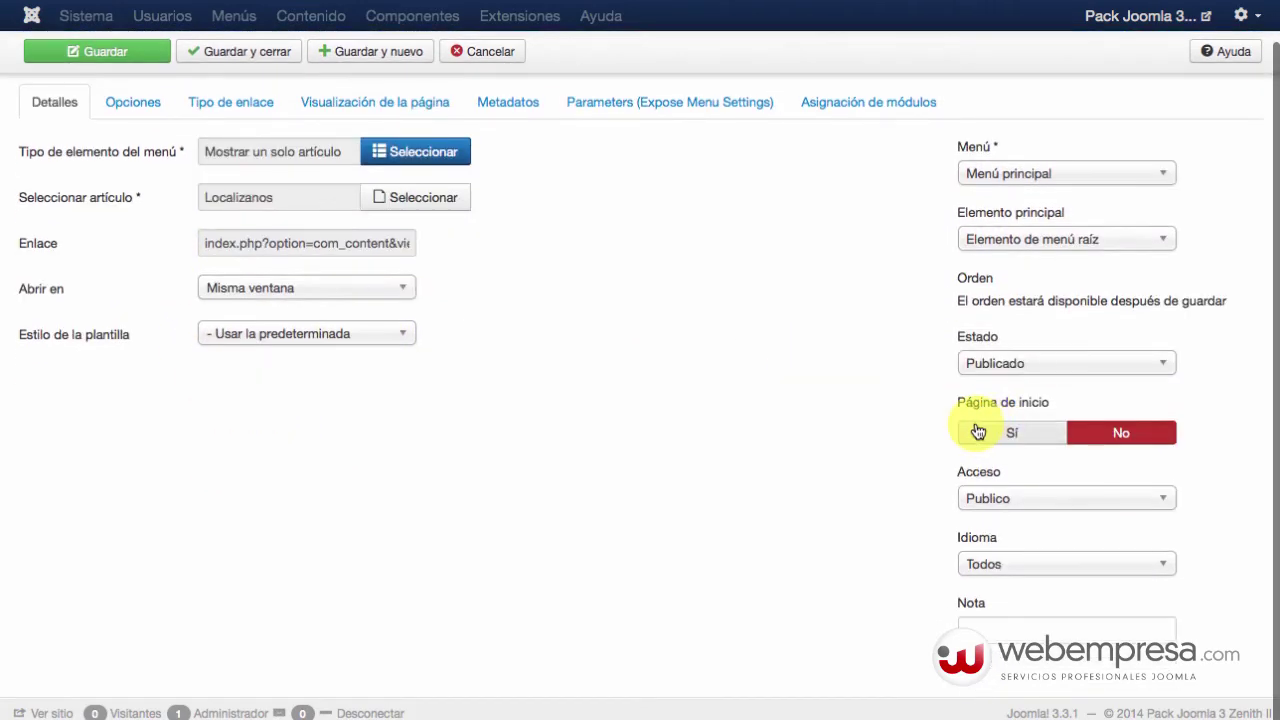
{"action": "scroll", "coordinate": [1057, 290], "scroll_direction": "up", "scroll_amount": 2}
{"action": "left_click", "coordinate": [1058, 333]}
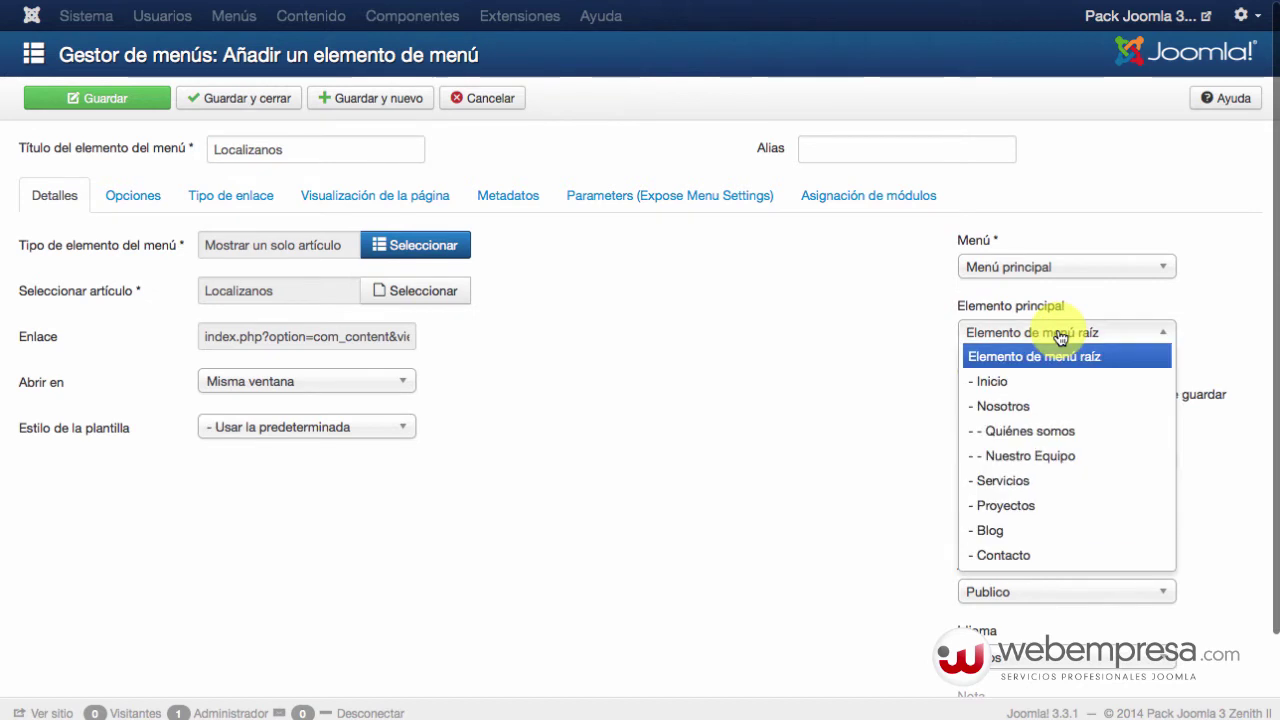
{"action": "left_click", "coordinate": [1014, 410]}
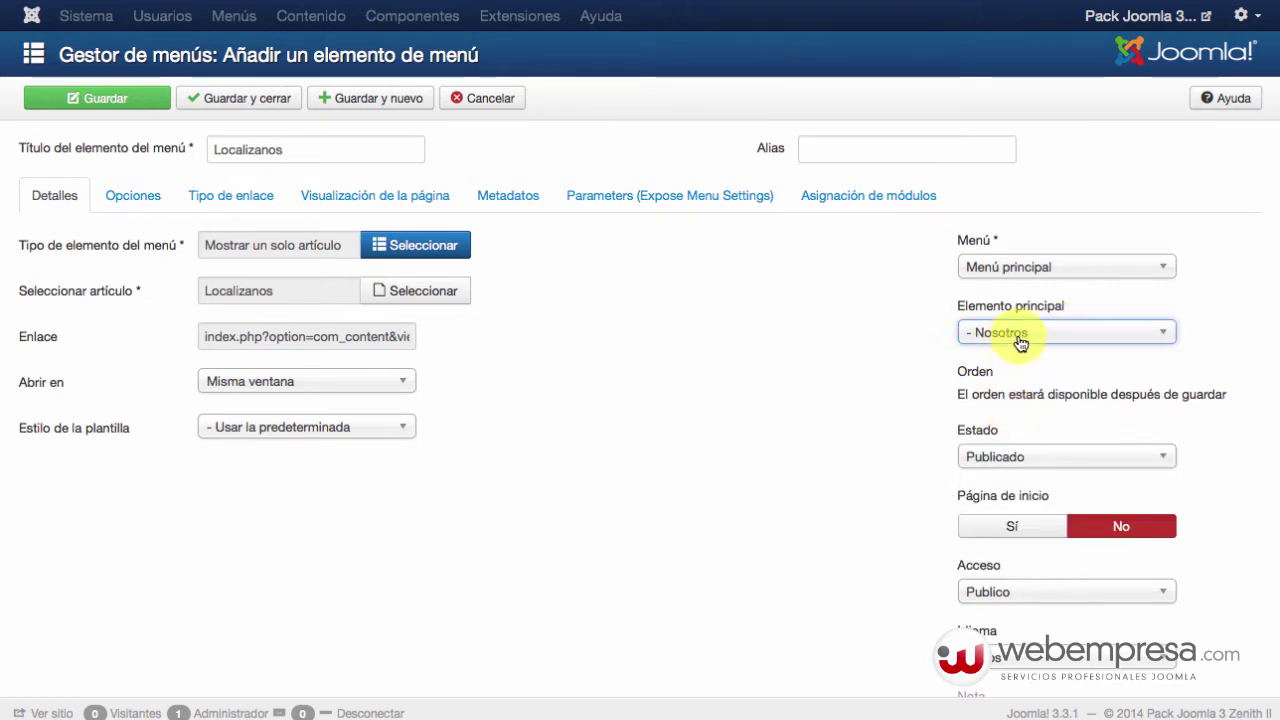
{"action": "left_click", "coordinate": [1021, 338]}
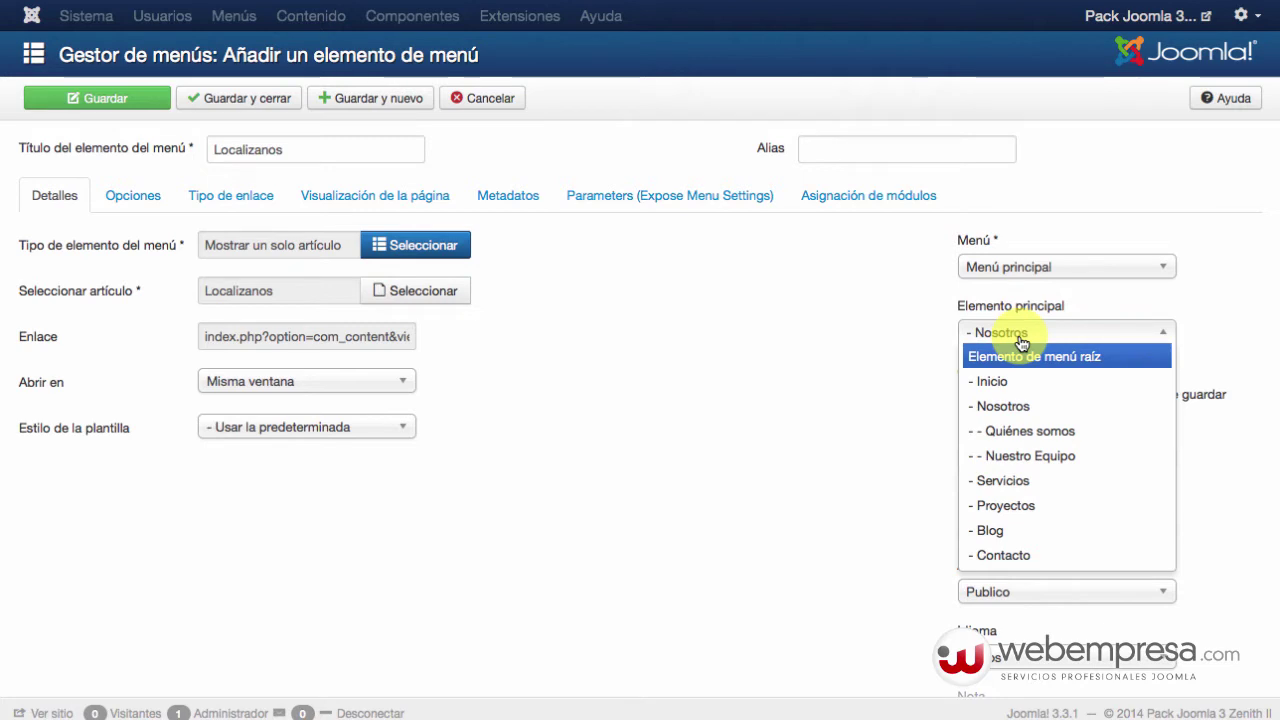
{"action": "left_click", "coordinate": [997, 406]}
{"action": "left_click", "coordinate": [828, 400]}
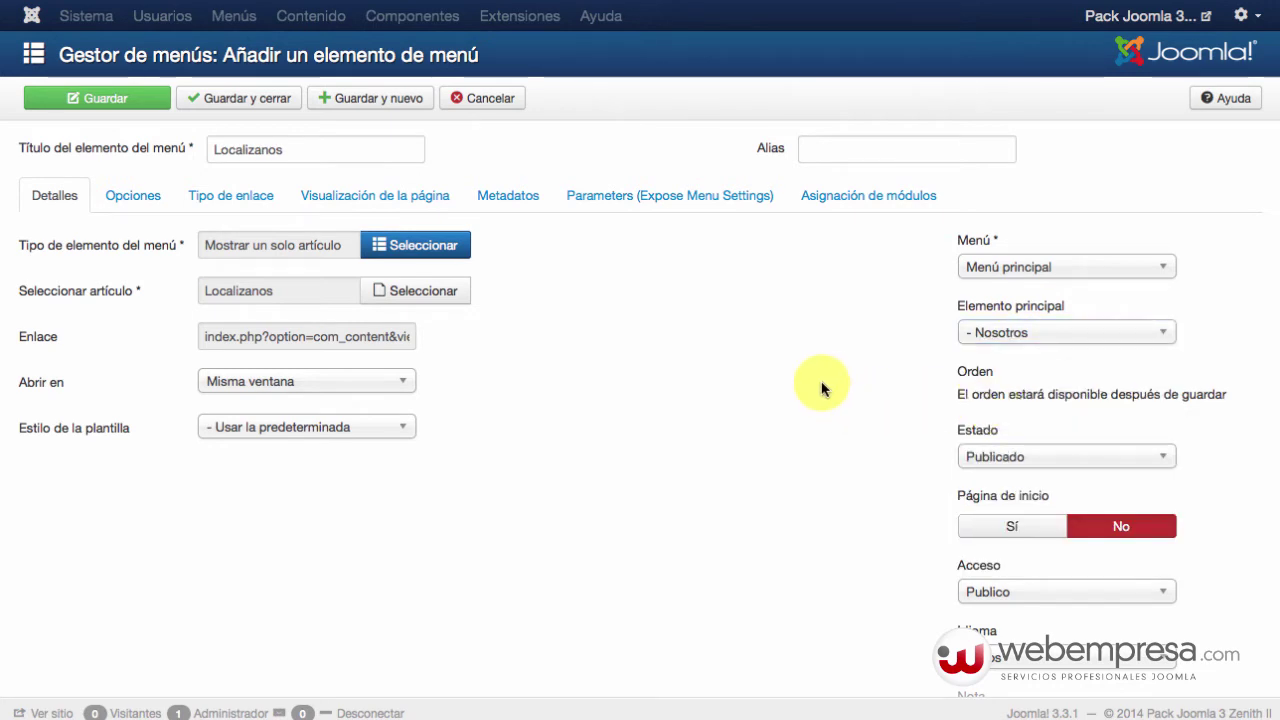
{"action": "scroll", "coordinate": [900, 500], "scroll_direction": "down", "scroll_amount": 2}
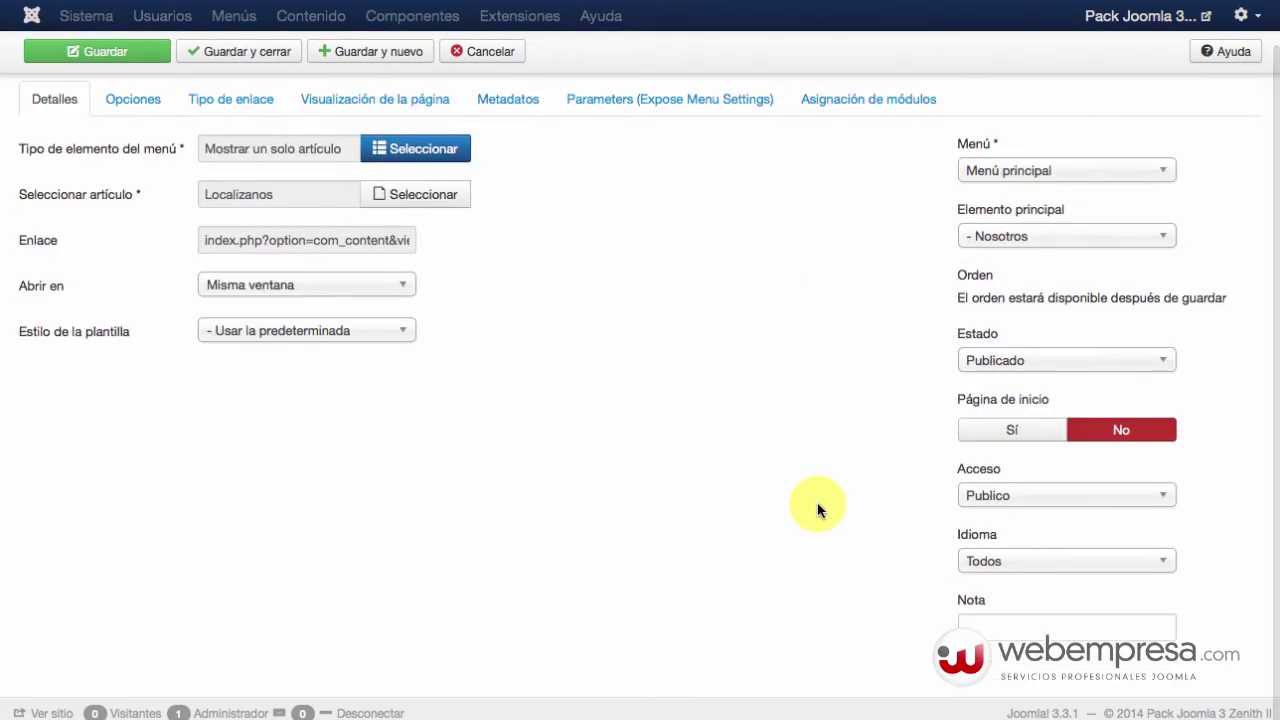
{"action": "scroll", "coordinate": [817, 502], "scroll_direction": "up", "scroll_amount": 2}
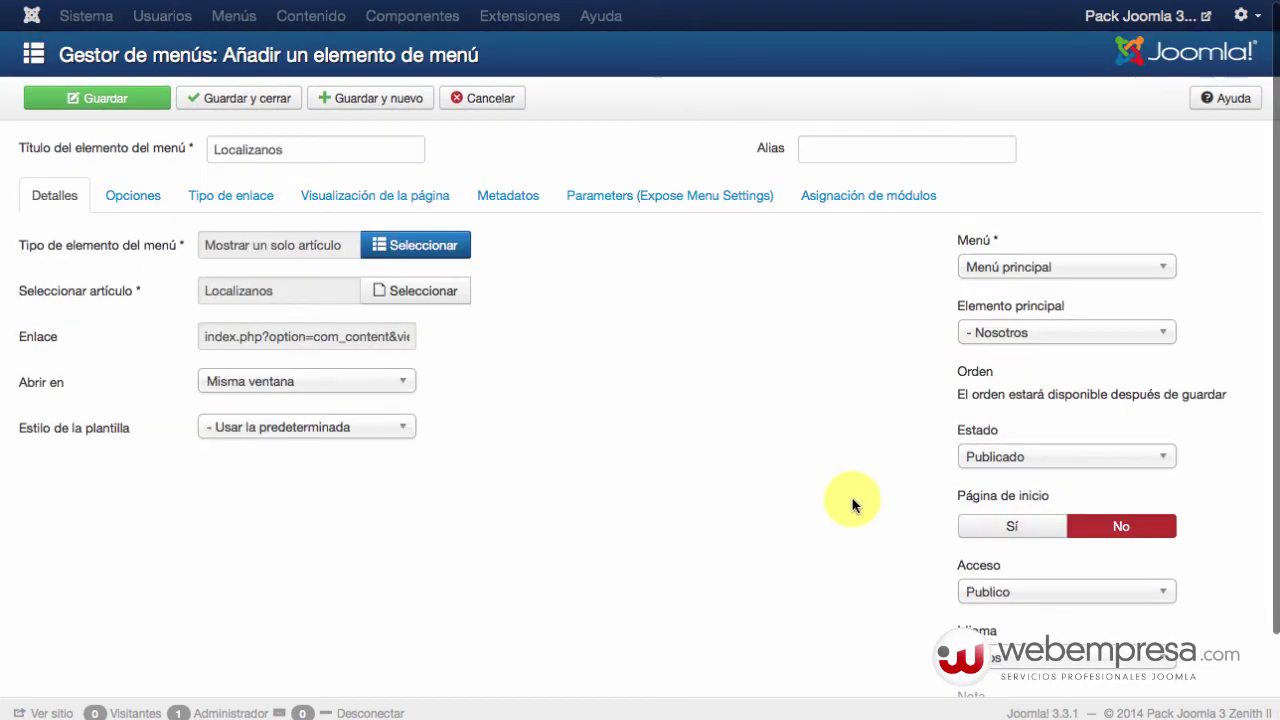
- Review the menu item's Opciones tab, where display options all use Usar el valor global
{"action": "left_click", "coordinate": [122, 196]}
{"action": "scroll", "coordinate": [491, 337], "scroll_direction": "down", "scroll_amount": 4}
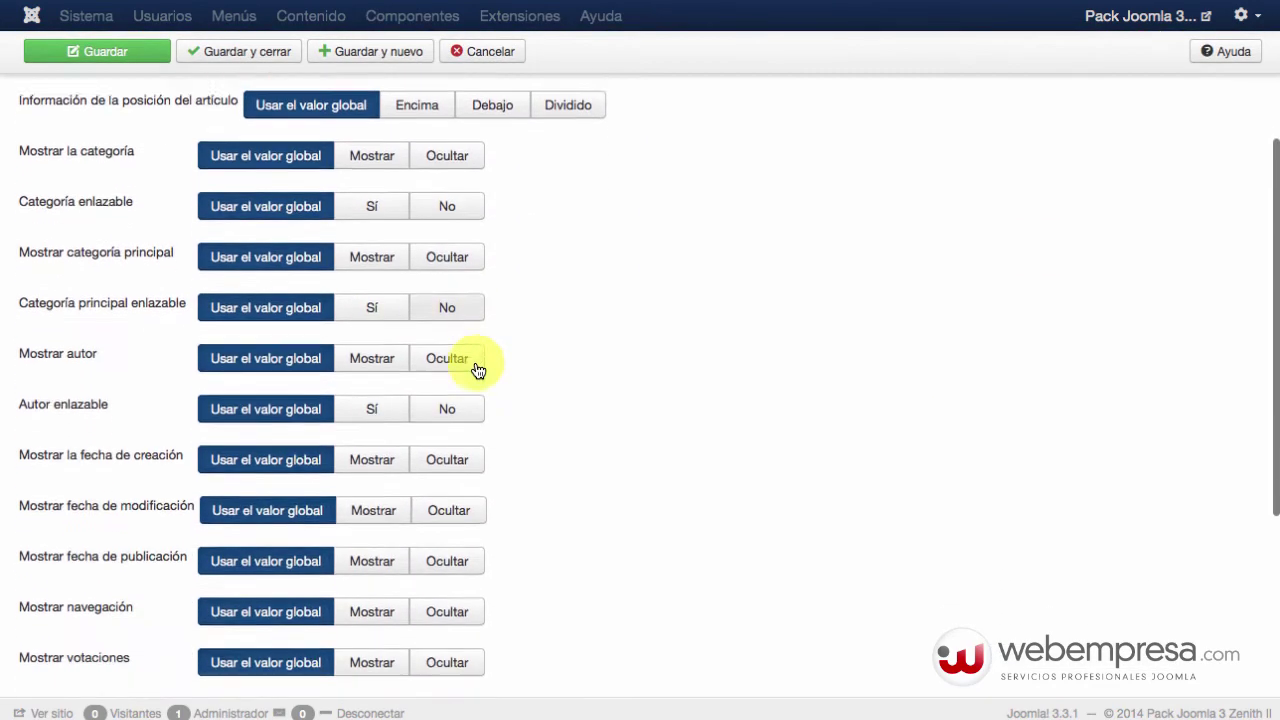
{"action": "scroll", "coordinate": [478, 368], "scroll_direction": "up", "scroll_amount": 4}
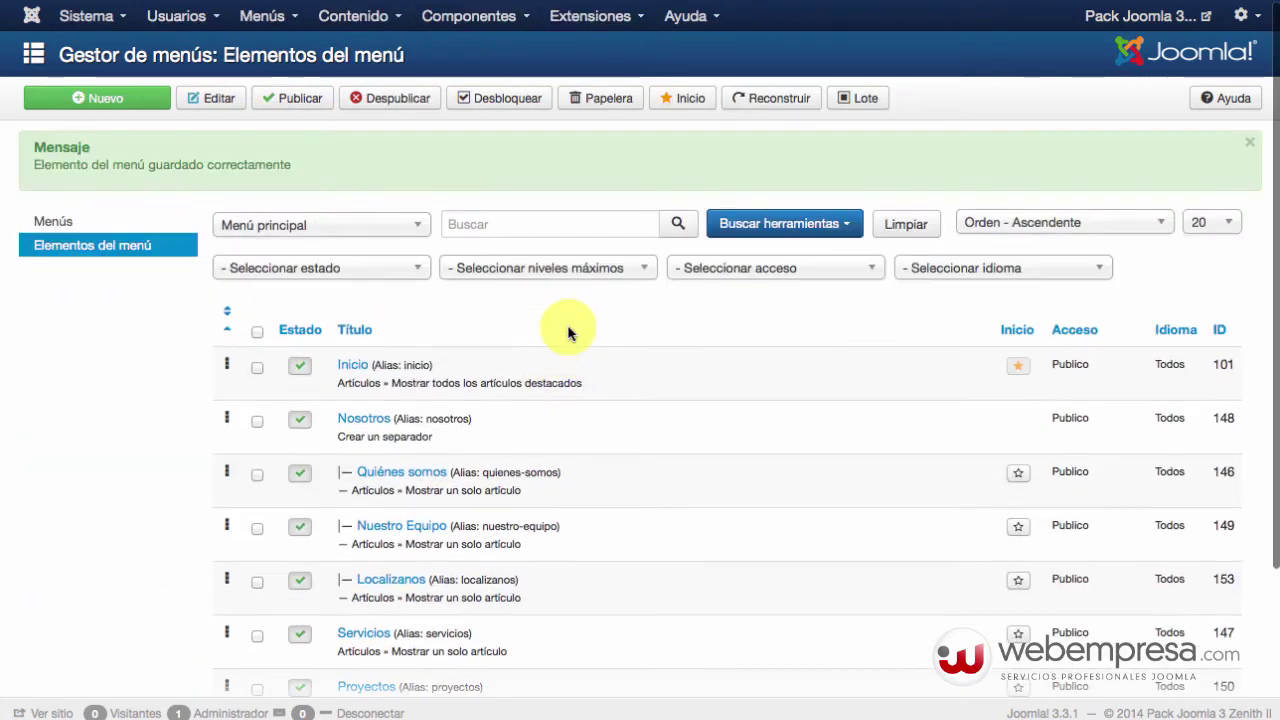
- On the front end, go from the home page through NOSOTROS to the Localizanos page
{"action": "scroll", "coordinate": [586, 429], "scroll_direction": "down", "scroll_amount": 1}
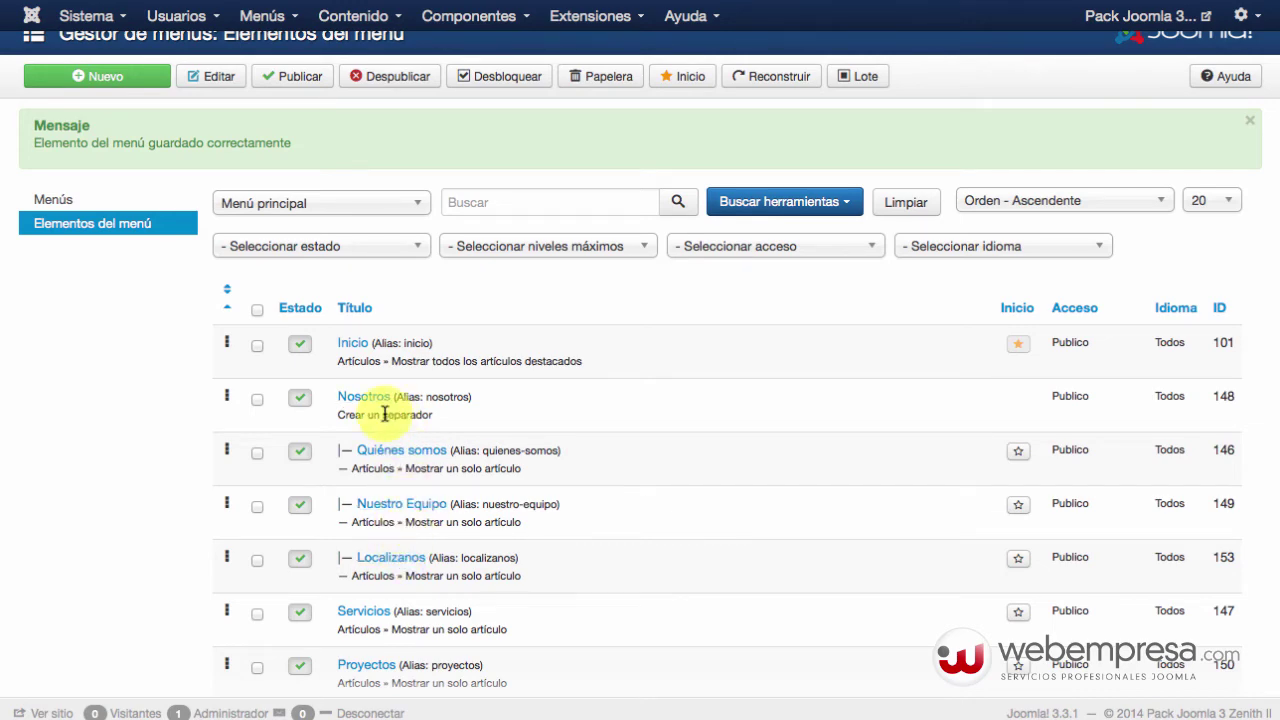
{"action": "scroll", "coordinate": [458, 339], "scroll_direction": "up", "scroll_amount": 1}
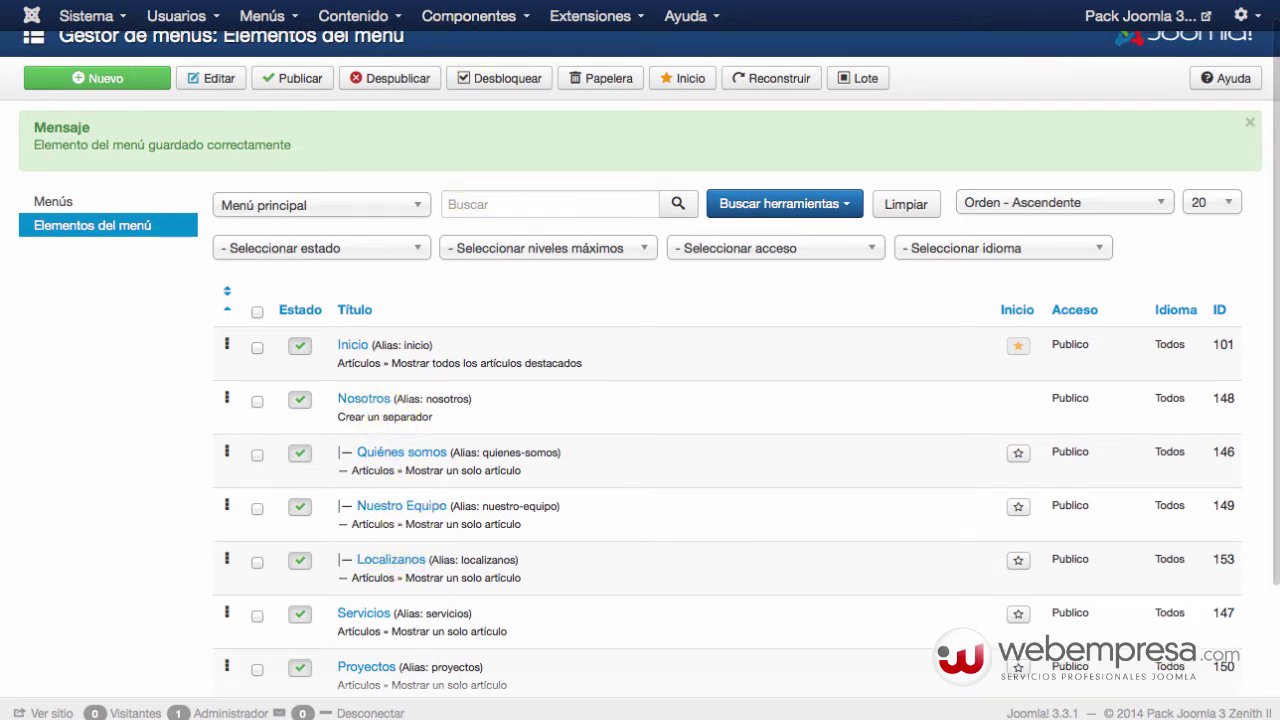
{"action": "left_click", "coordinate": [395, 0]}
{"action": "left_click", "coordinate": [206, 40]}
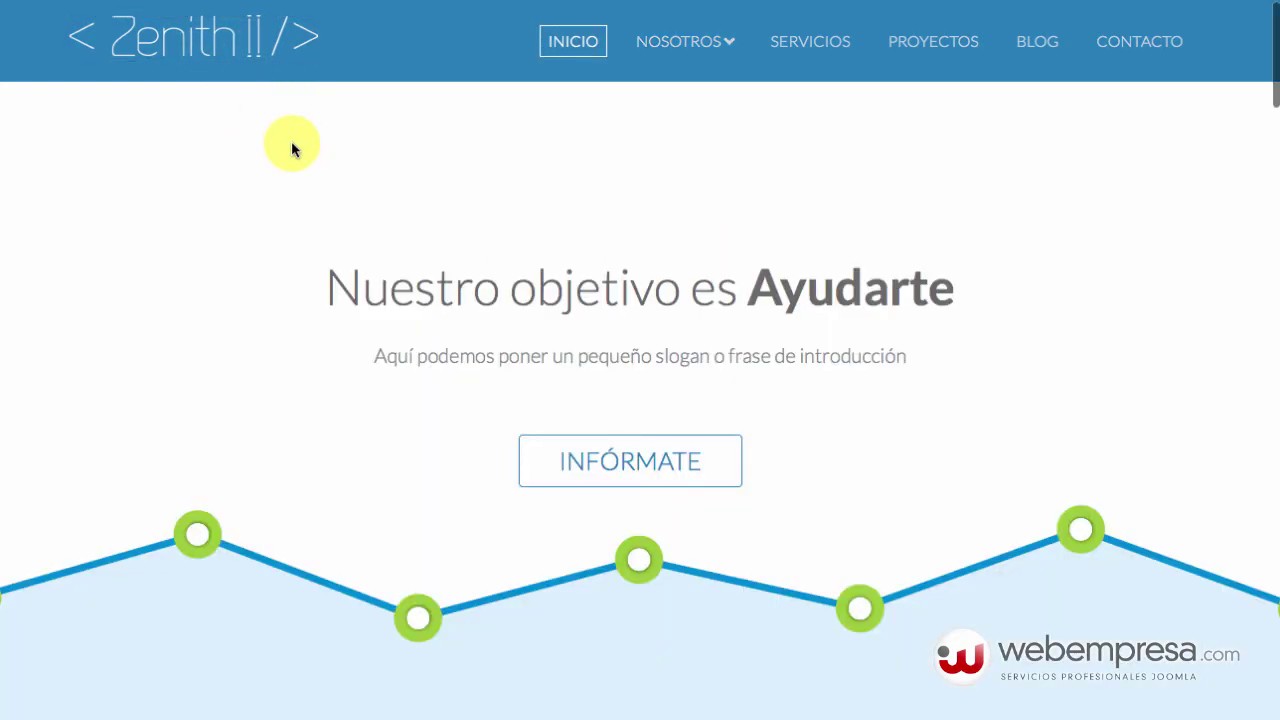
{"action": "left_click", "coordinate": [682, 42]}
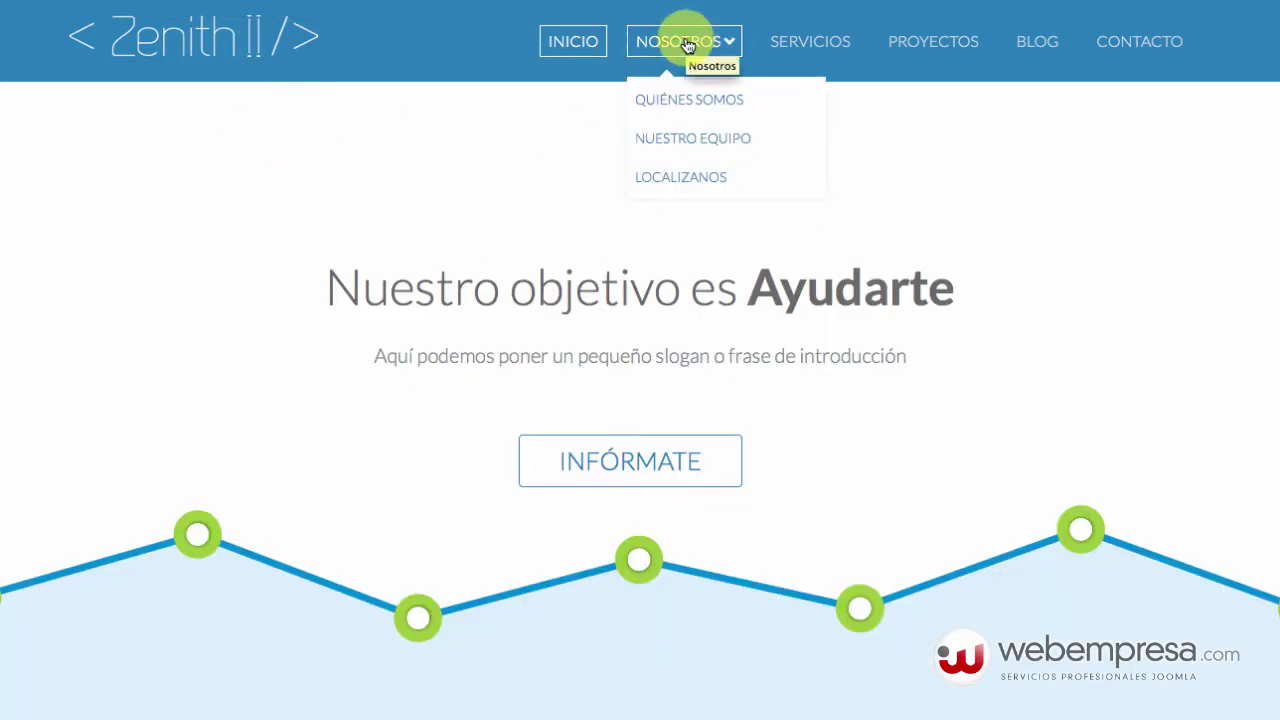
{"action": "left_click", "coordinate": [684, 176]}
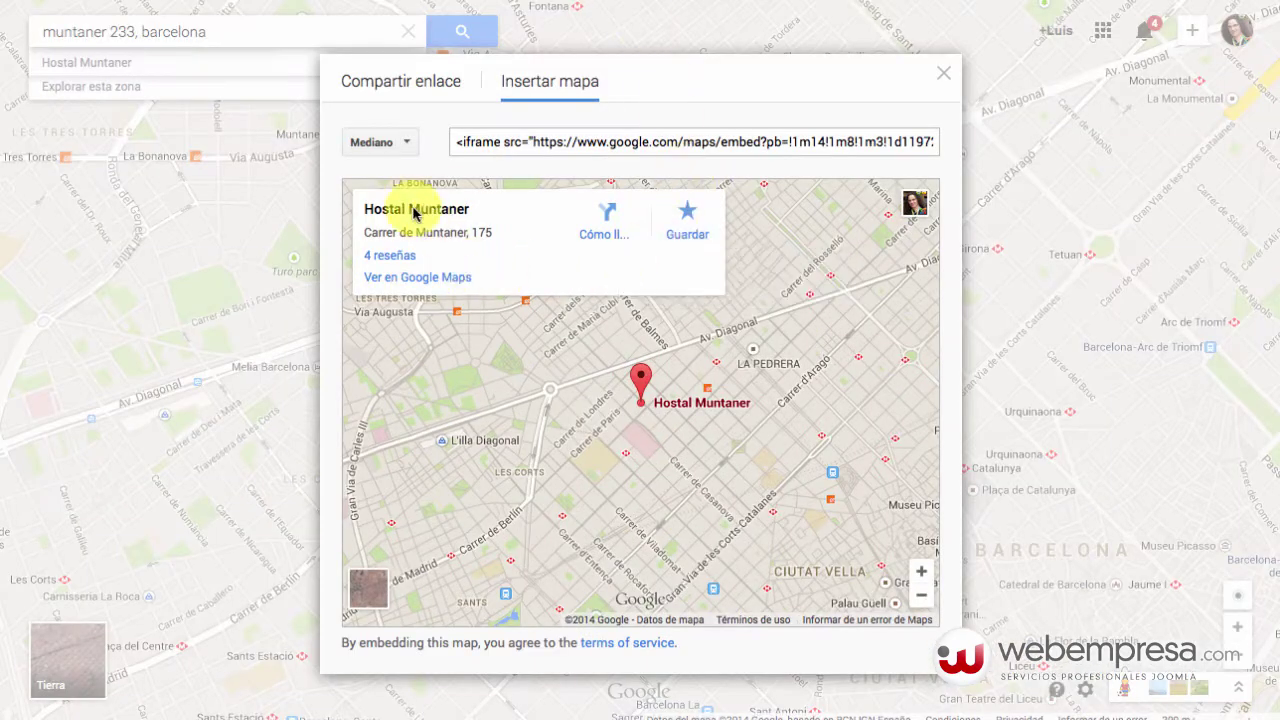
- Switch the Hostal Muntaner embed to a custom 1200 × 400 size and select its iframe code
{"action": "left_click", "coordinate": [405, 143]}
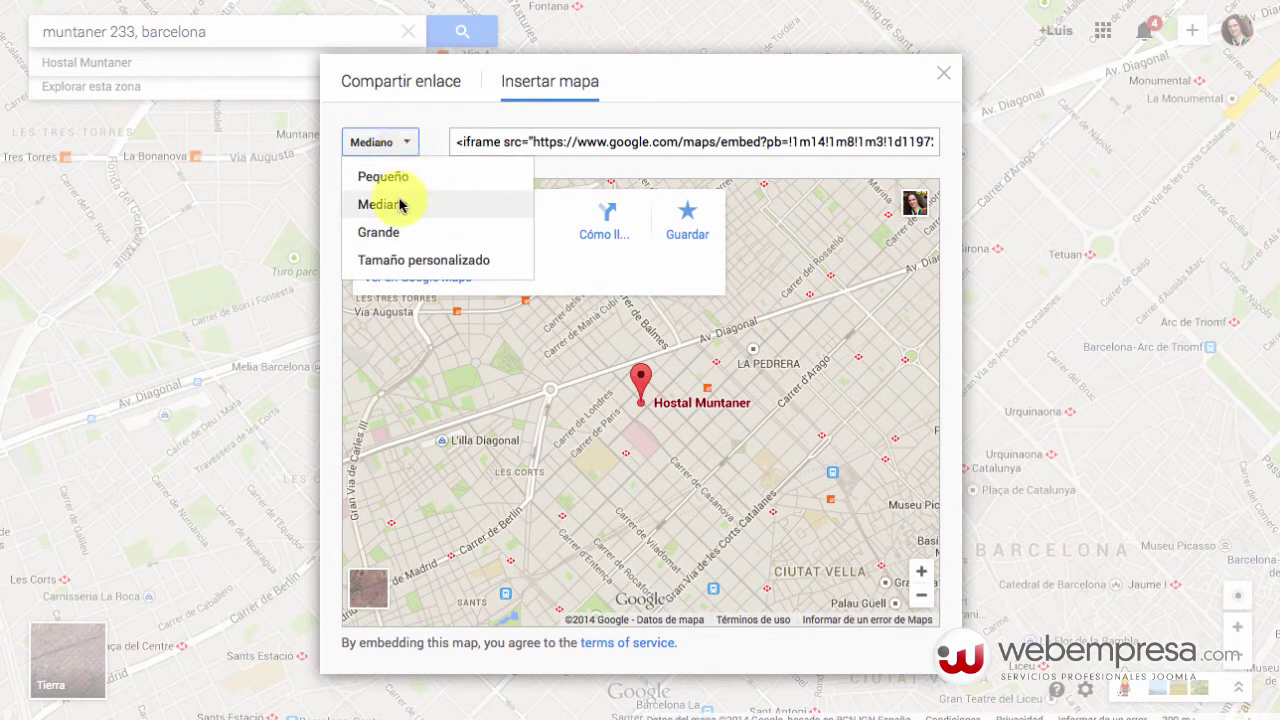
{"action": "left_click", "coordinate": [414, 261]}
{"action": "left_click", "coordinate": [651, 403]}
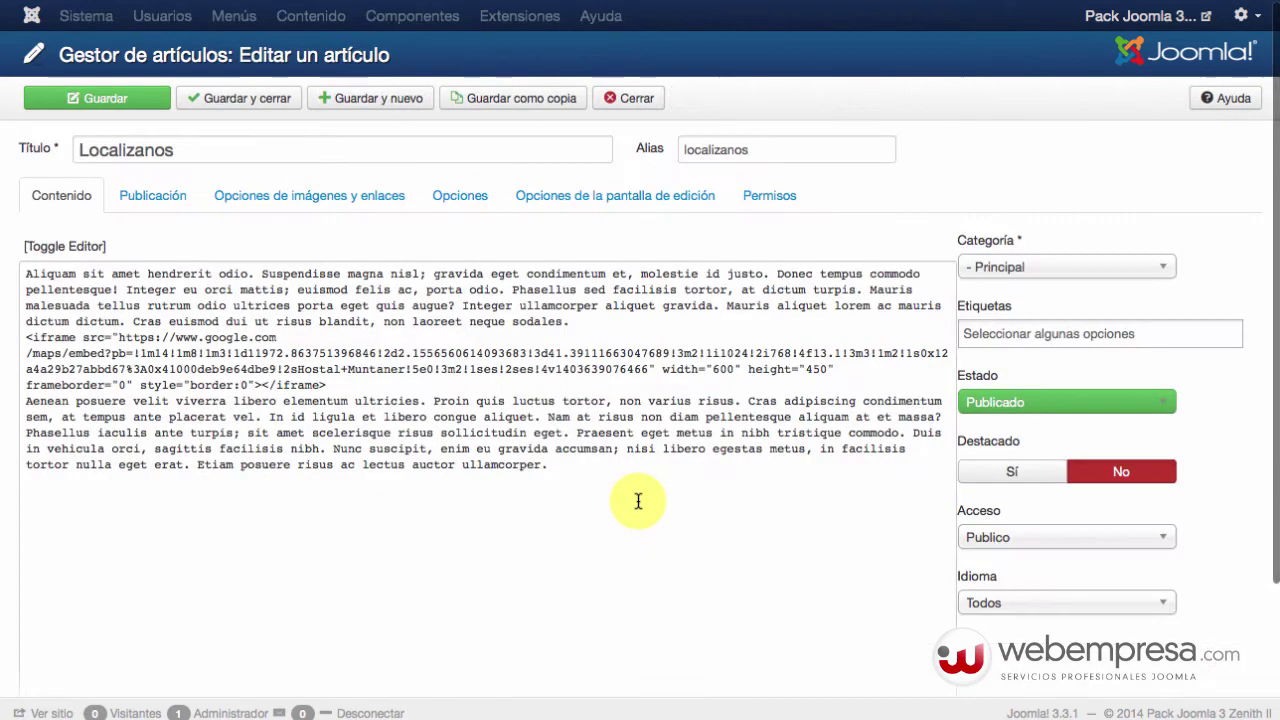
- Replace the old 600 × 450 iframe with the pasted 1200 × 400 code and save the article
{"action": "left_click_drag", "start_coordinate": [330, 386], "coordinate": [20, 337]}
{"action": "key", "text": "BackSpace"}
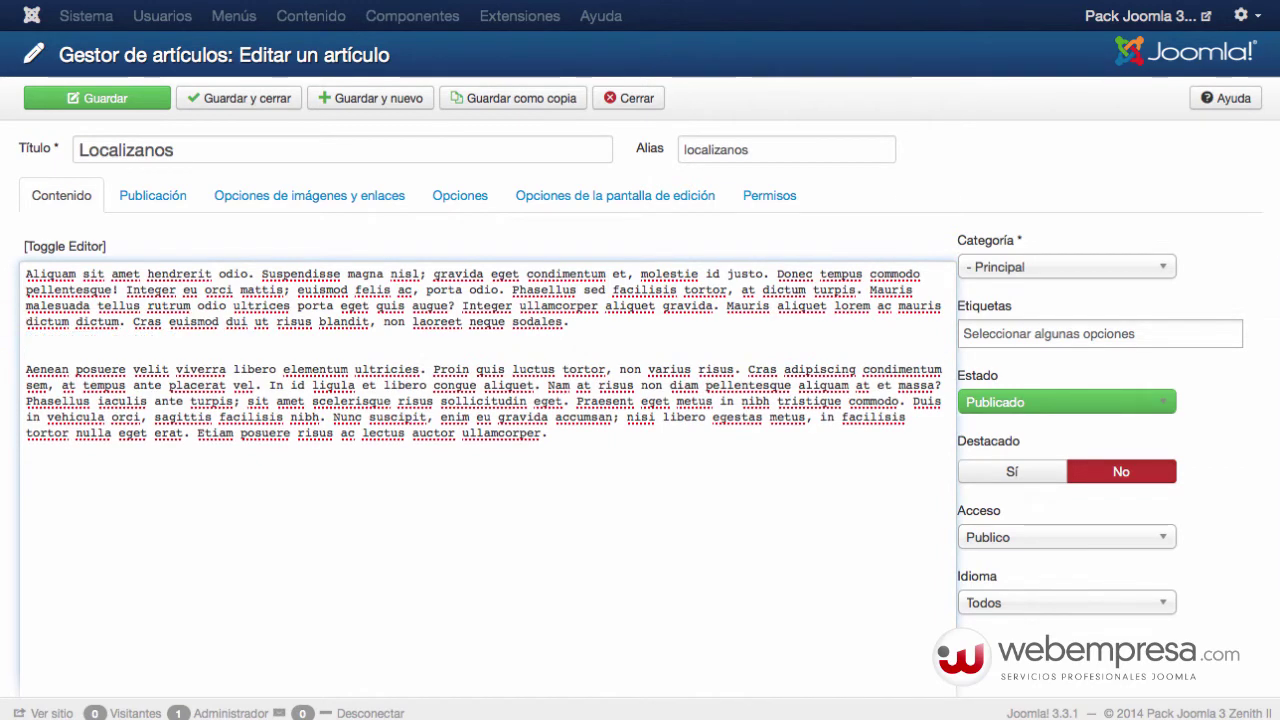
{"action": "key", "text": "ctrl+v"}
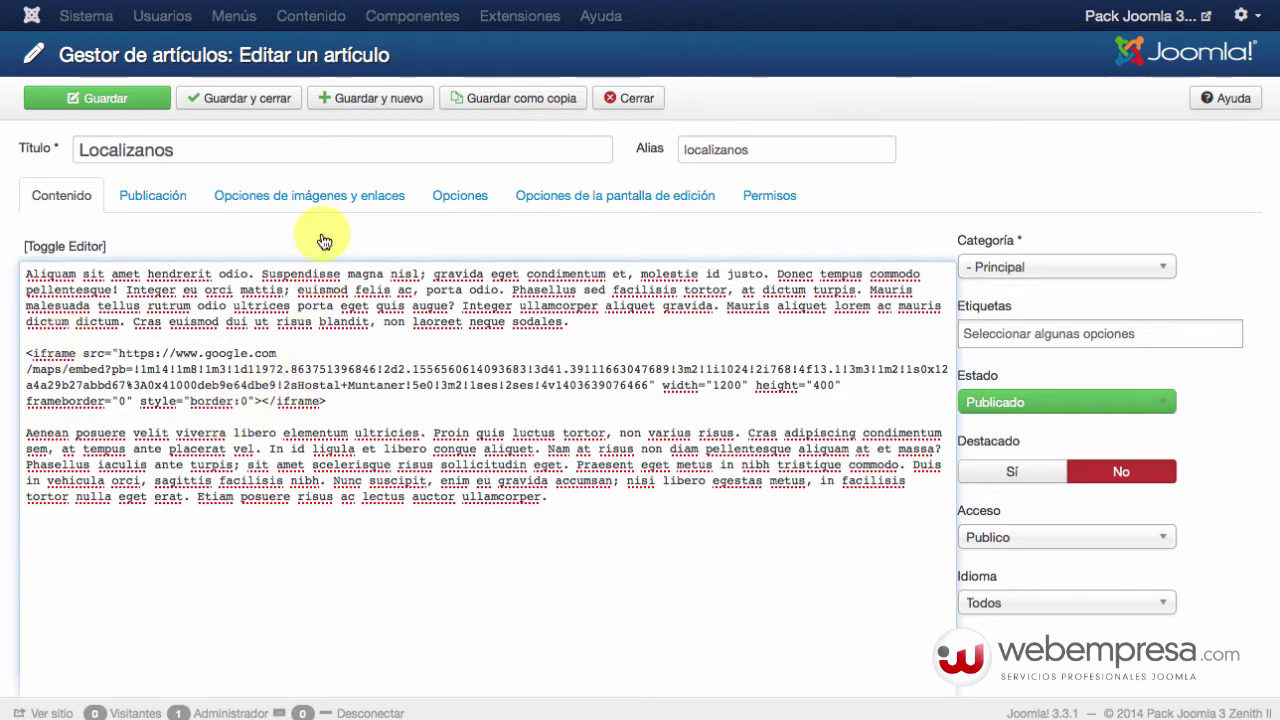
{"action": "left_click", "coordinate": [260, 99]}
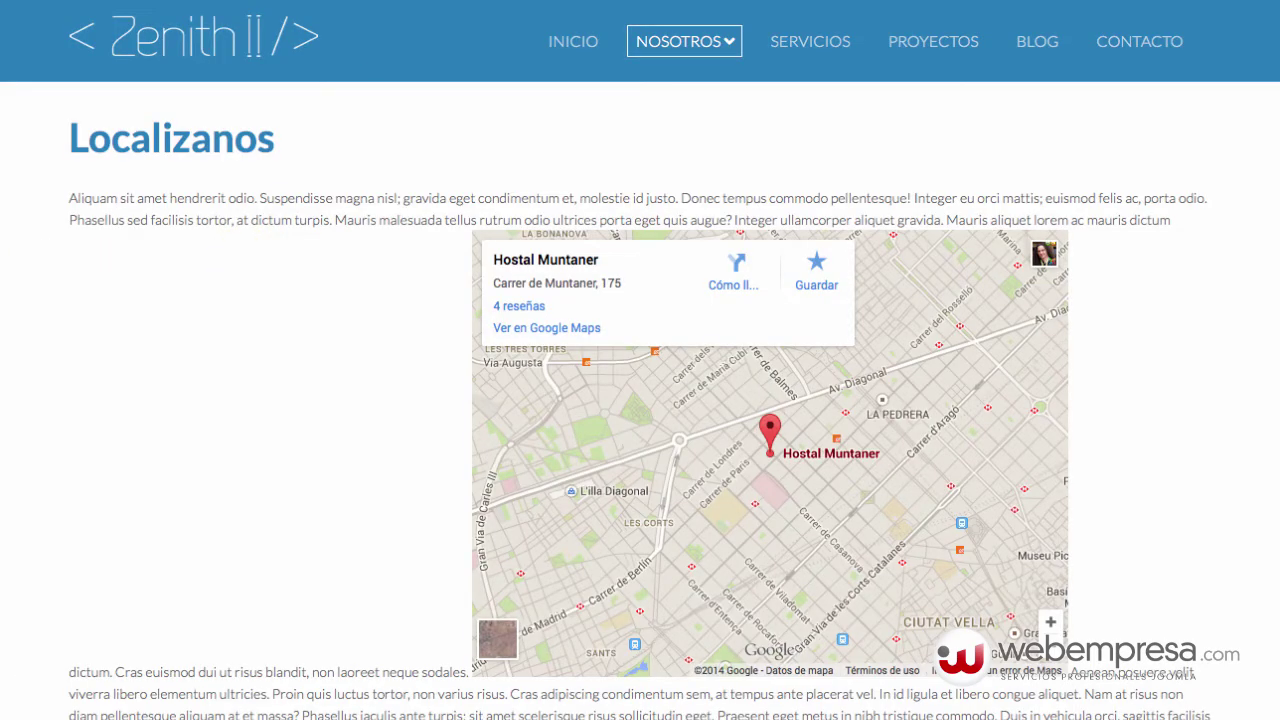
- Reload the Localizanos page and scroll to inspect the wider 1200 × 400 map
{"action": "key", "text": "F5"}
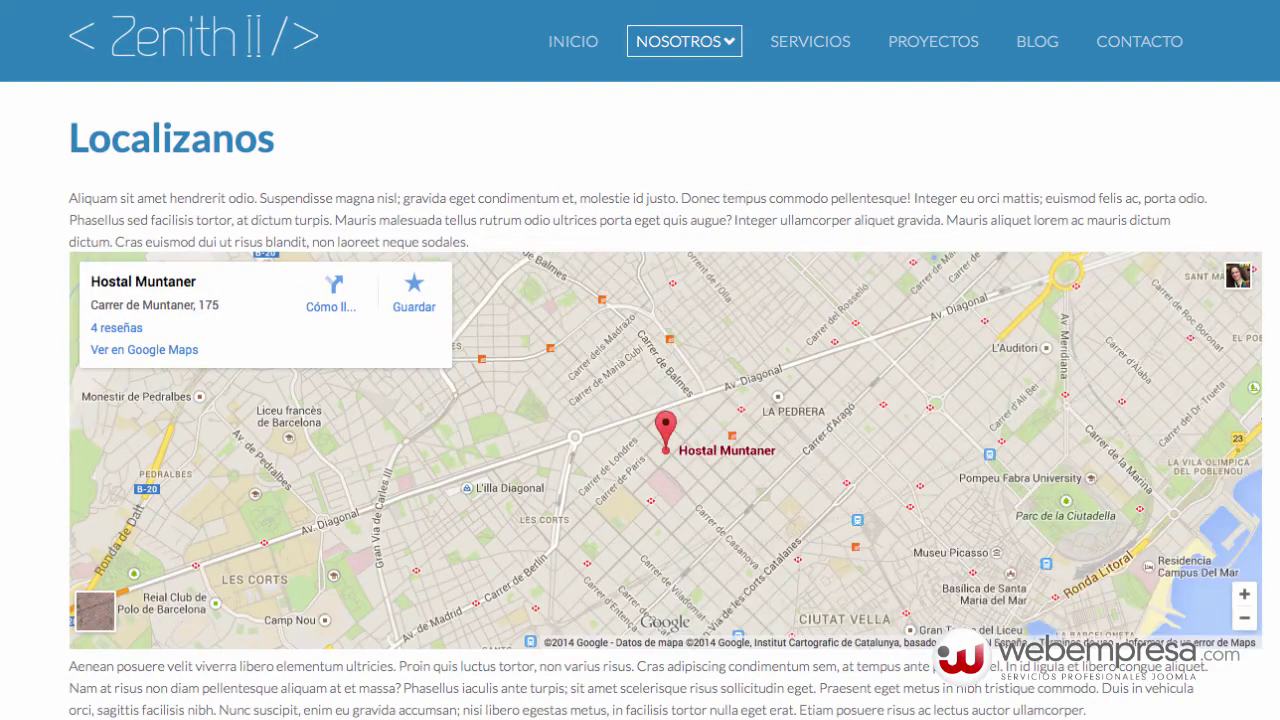
{"action": "scroll", "coordinate": [257, 292], "scroll_direction": "down", "scroll_amount": 5}
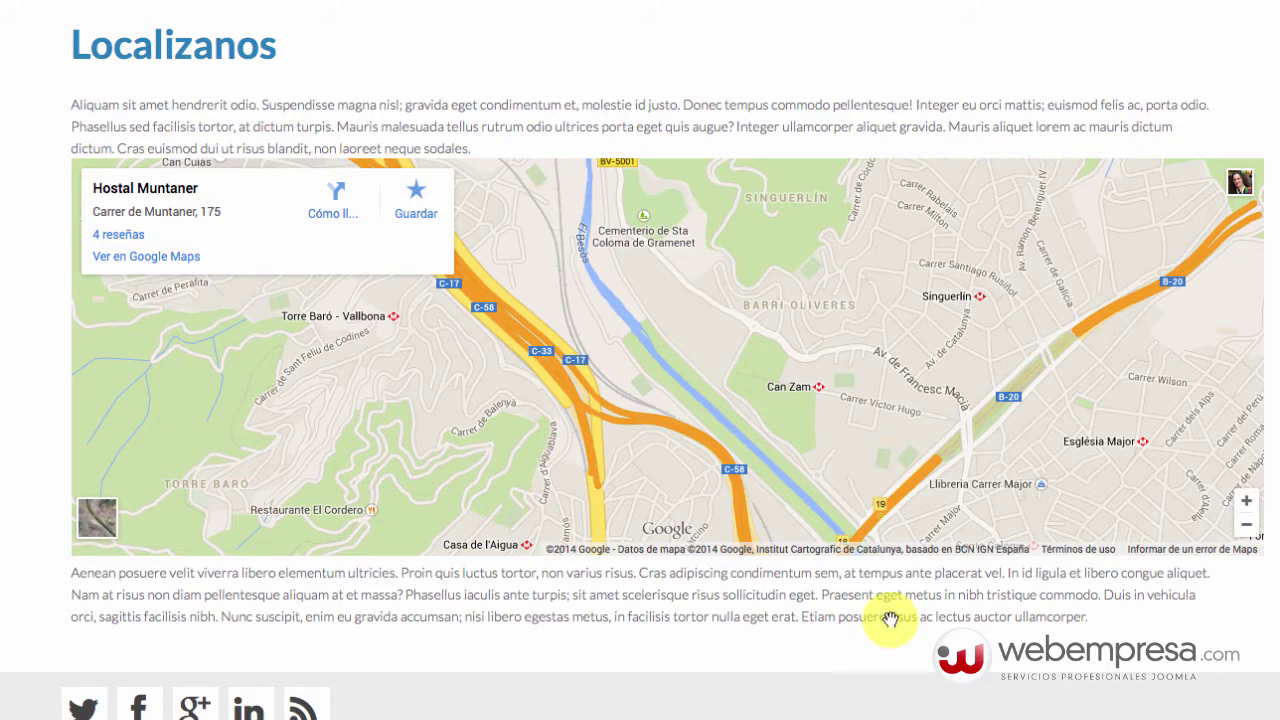
{"action": "scroll", "coordinate": [986, 89], "scroll_direction": "up", "scroll_amount": 1}
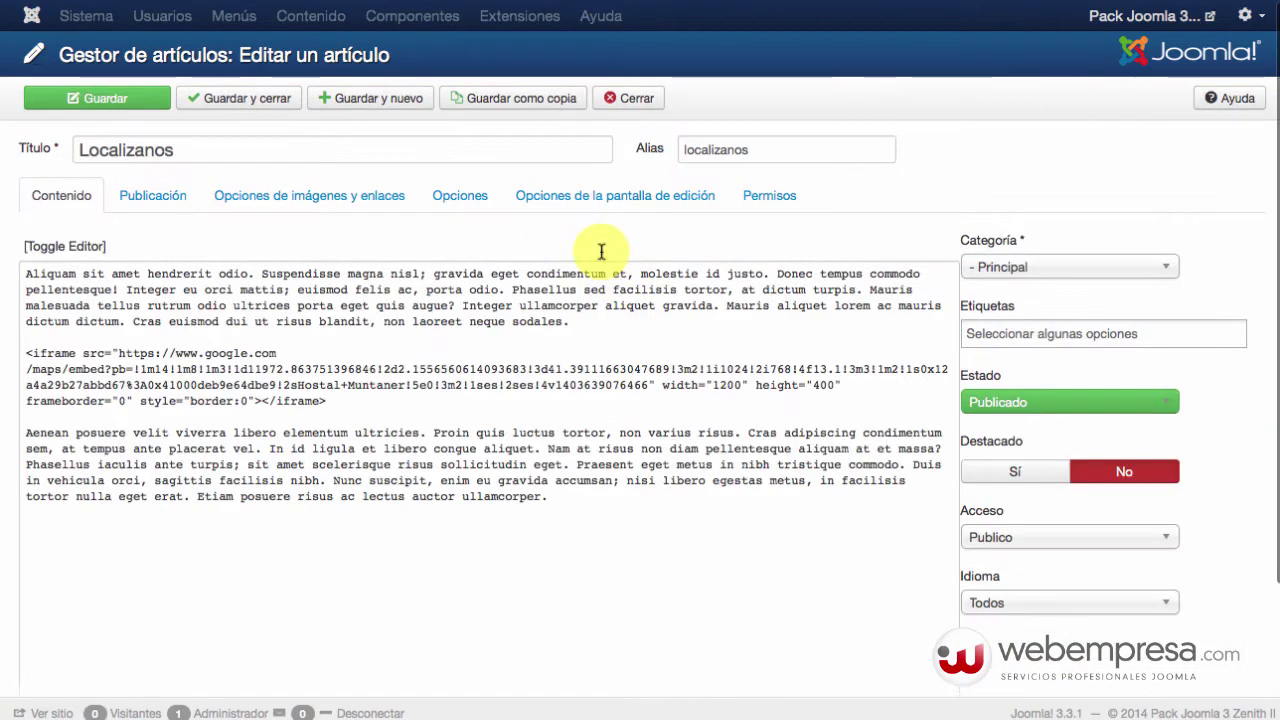
- Delete the iframe embed code and its leftover blank line, then reload the front end
{"action": "left_click", "coordinate": [342, 402]}
{"action": "left_click_drag", "start_coordinate": [342, 402], "coordinate": [20, 352]}
{"action": "key", "text": "BackSpace"}
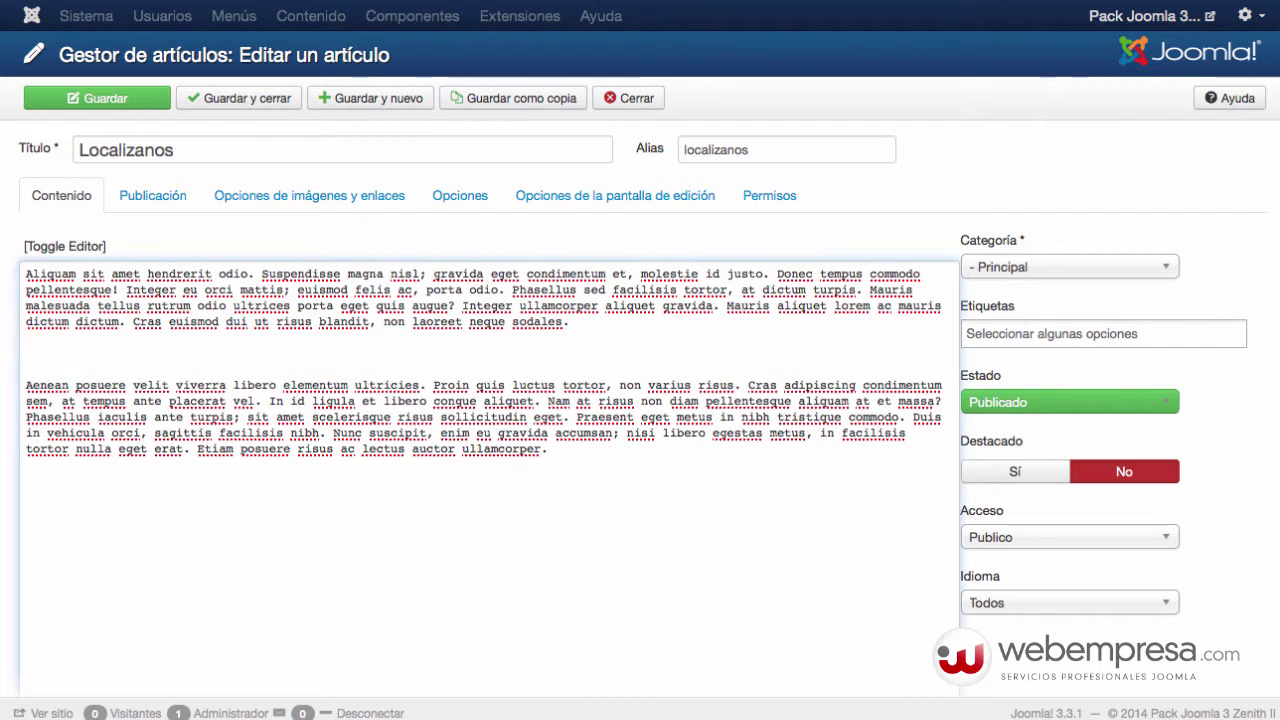
{"action": "key", "text": "BackSpace"}
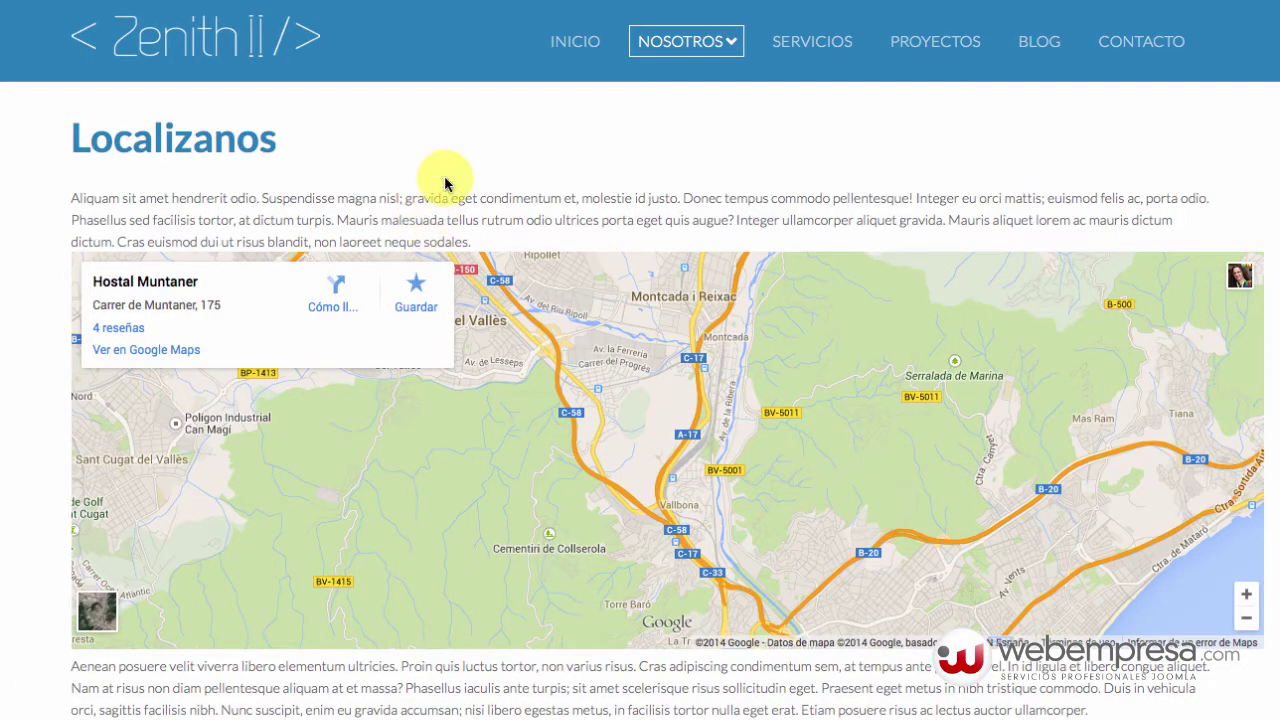
{"action": "key", "text": "F5"}
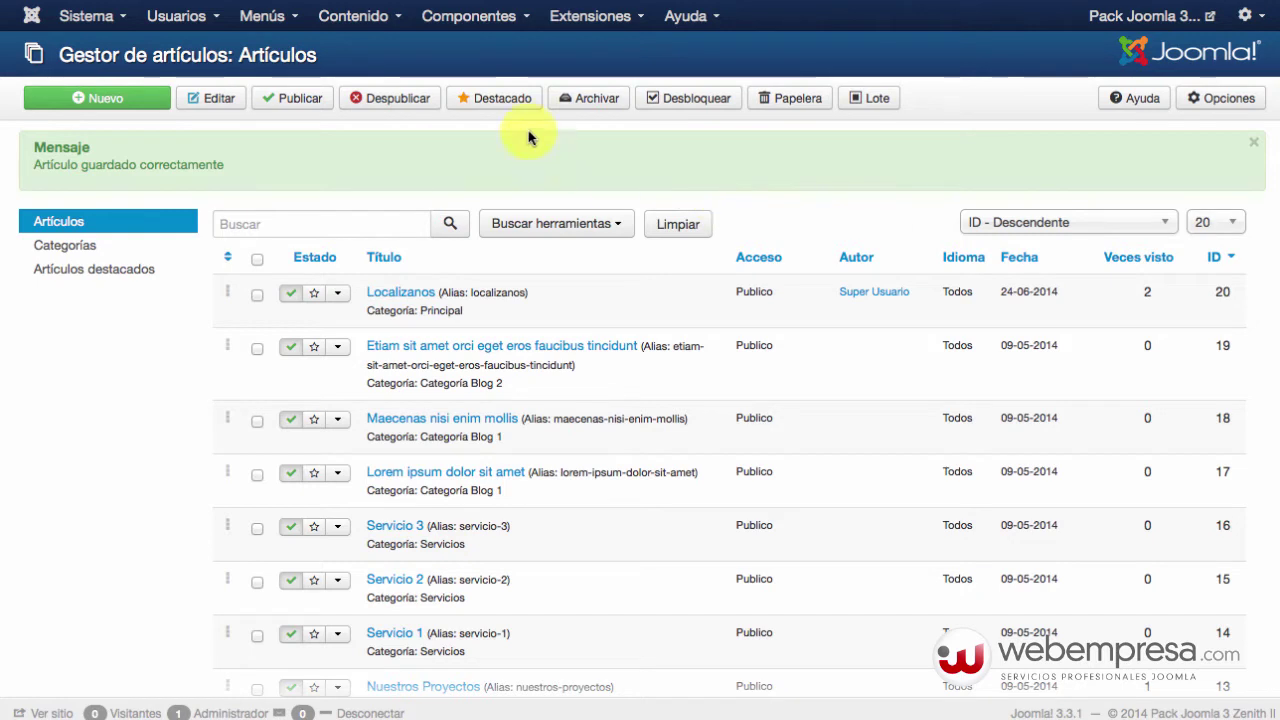
- Open the Extensiones menu to reach the Gestor de extensiones installer
{"action": "left_click", "coordinate": [472, 27]}
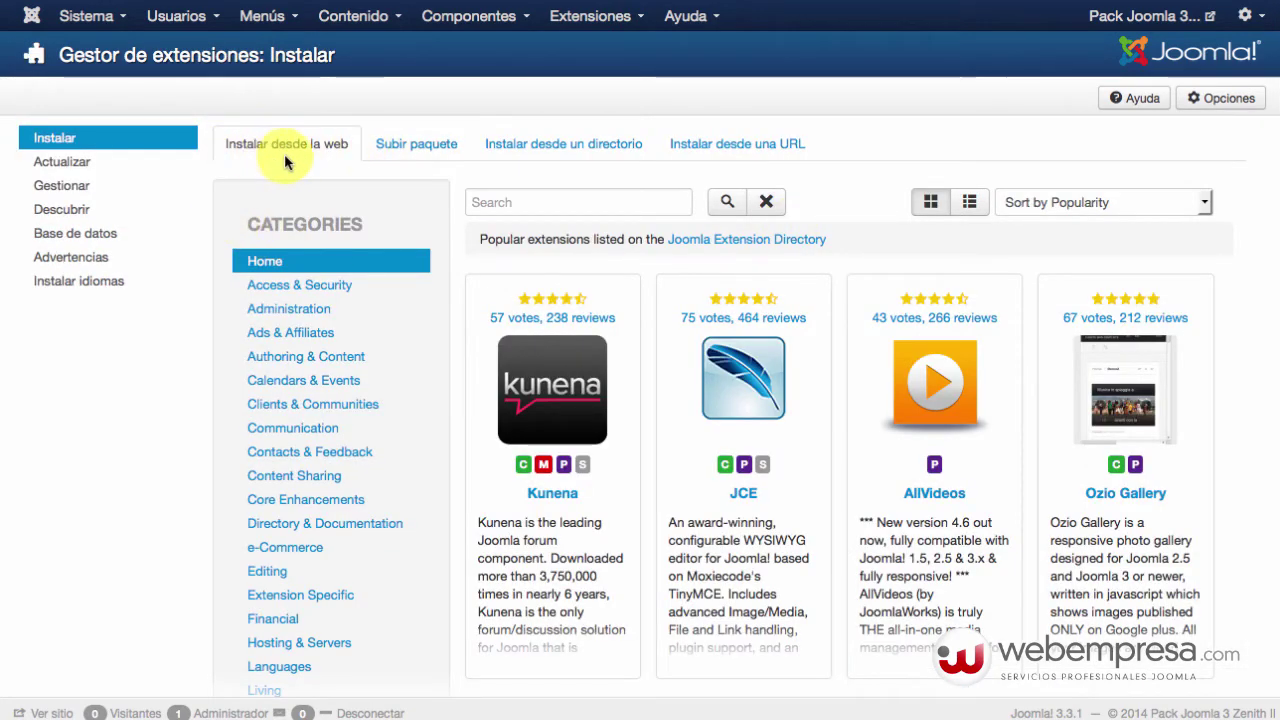
- Search the web catalogue for 'Embed Google Map' and open the plugin's 2.0.0 details page
{"action": "left_click", "coordinate": [500, 205]}
{"action": "type", "text": "Embed Google Map"}
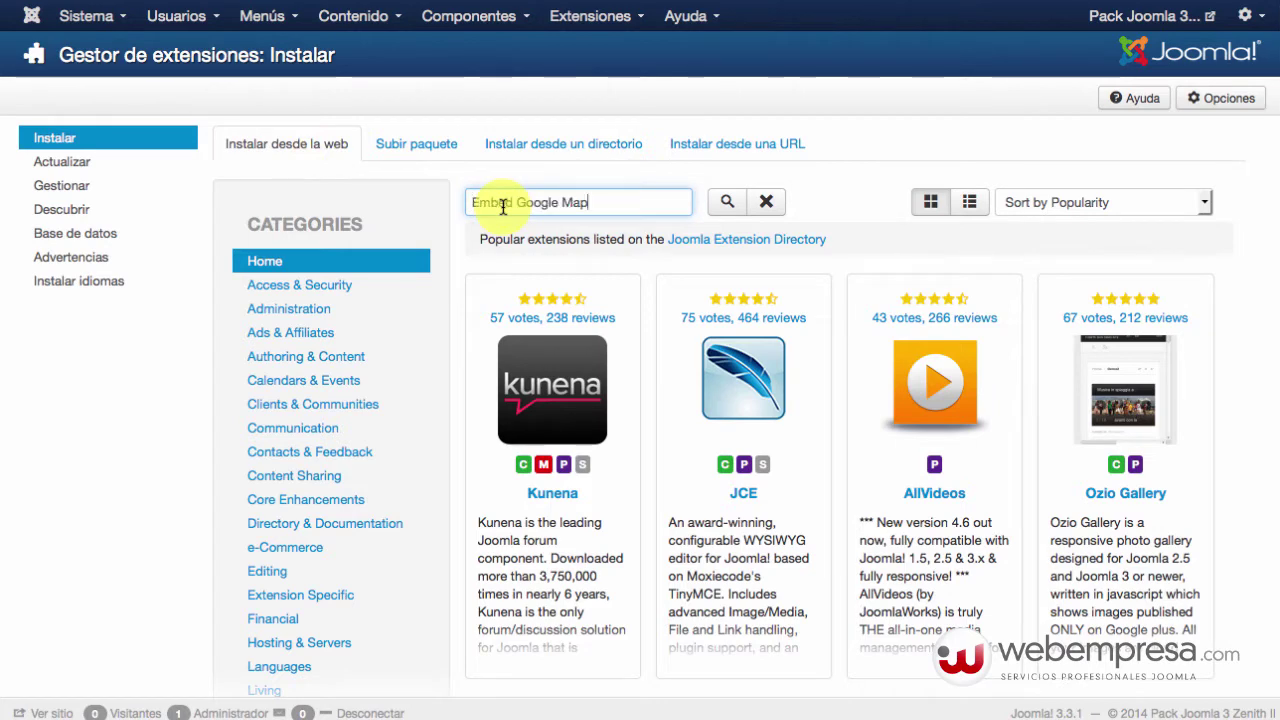
{"action": "key", "text": "Return"}
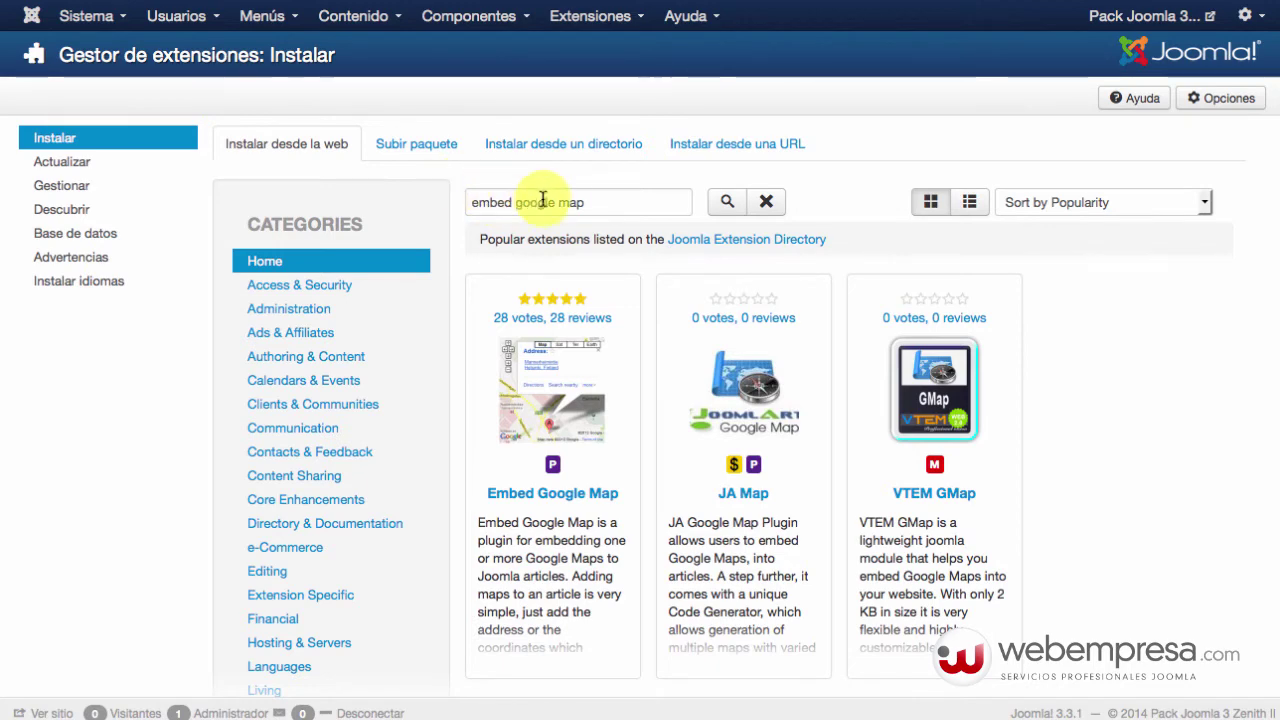
{"action": "left_click", "coordinate": [561, 499]}
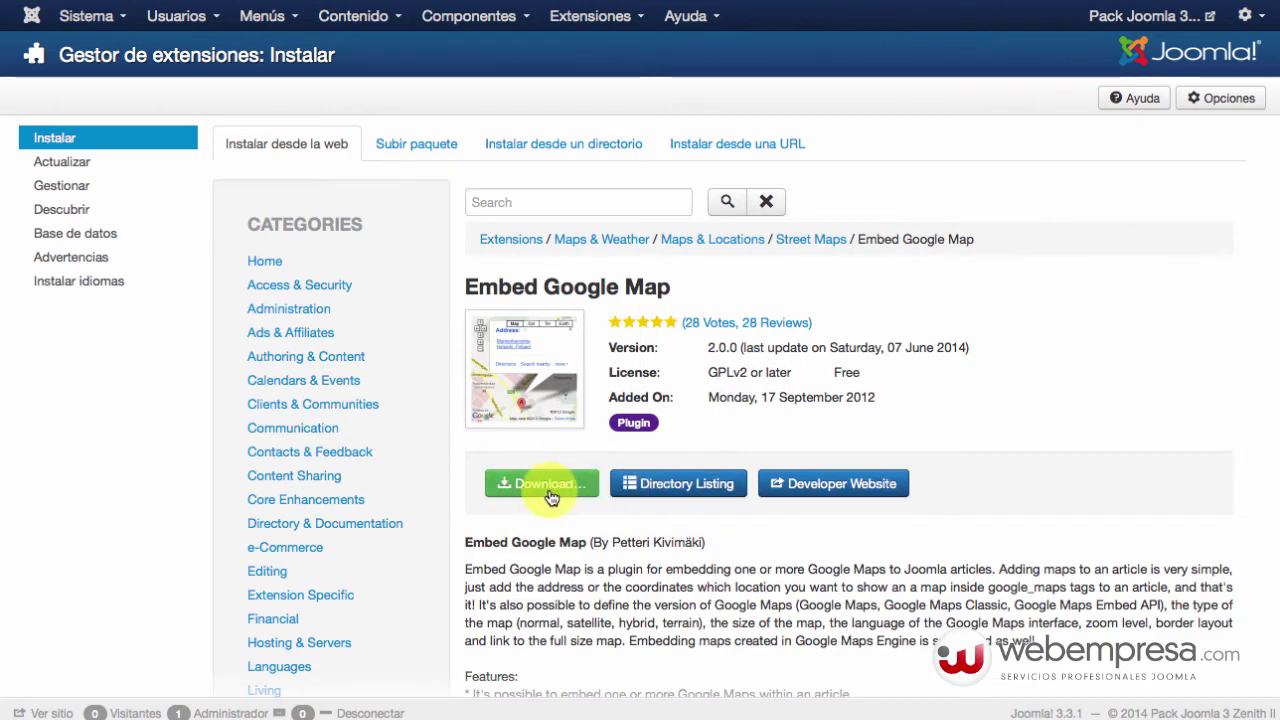
{"action": "scroll", "coordinate": [517, 494], "scroll_direction": "down", "scroll_amount": 5}
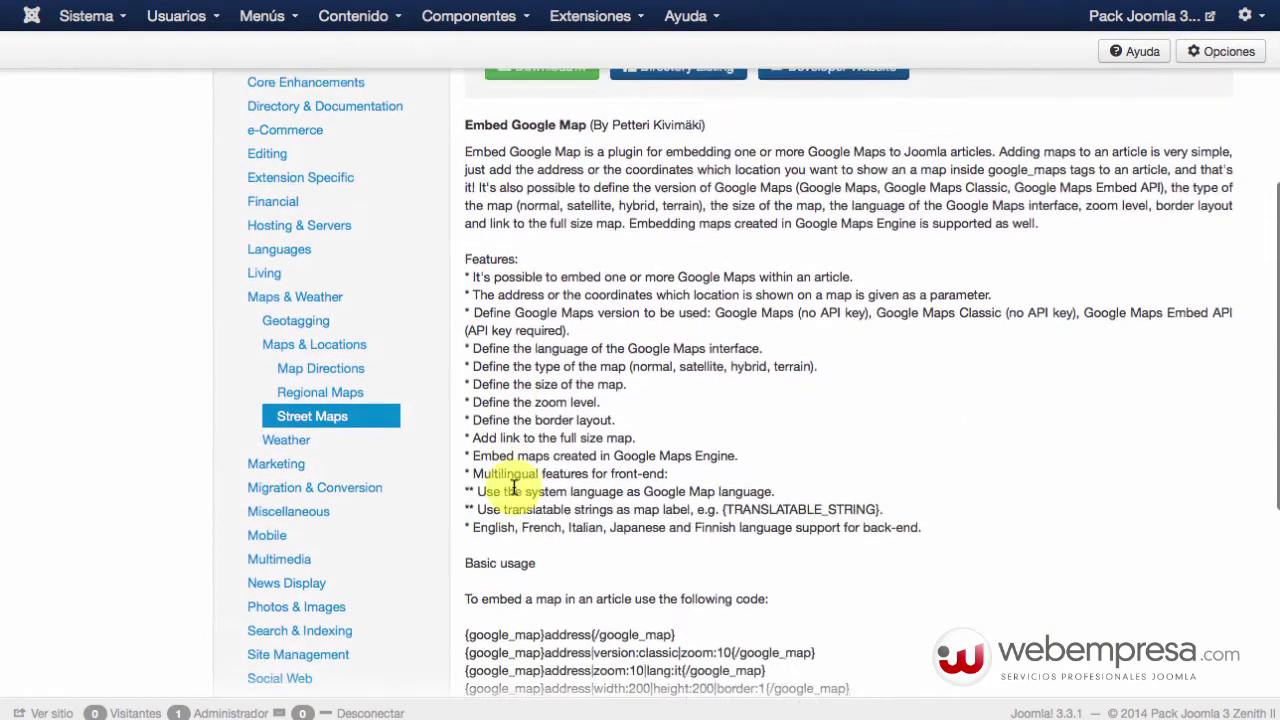
{"action": "scroll", "coordinate": [513, 489], "scroll_direction": "down", "scroll_amount": 5}
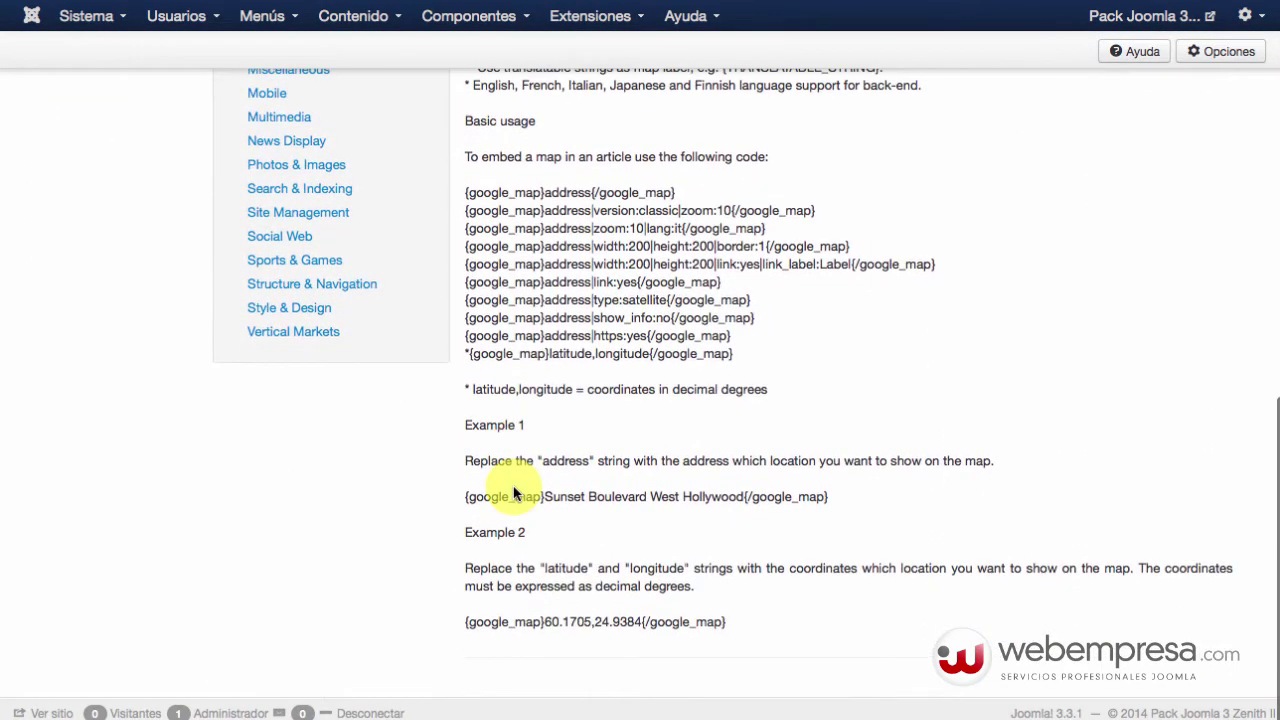
{"action": "scroll", "coordinate": [514, 493], "scroll_direction": "up", "scroll_amount": 10}
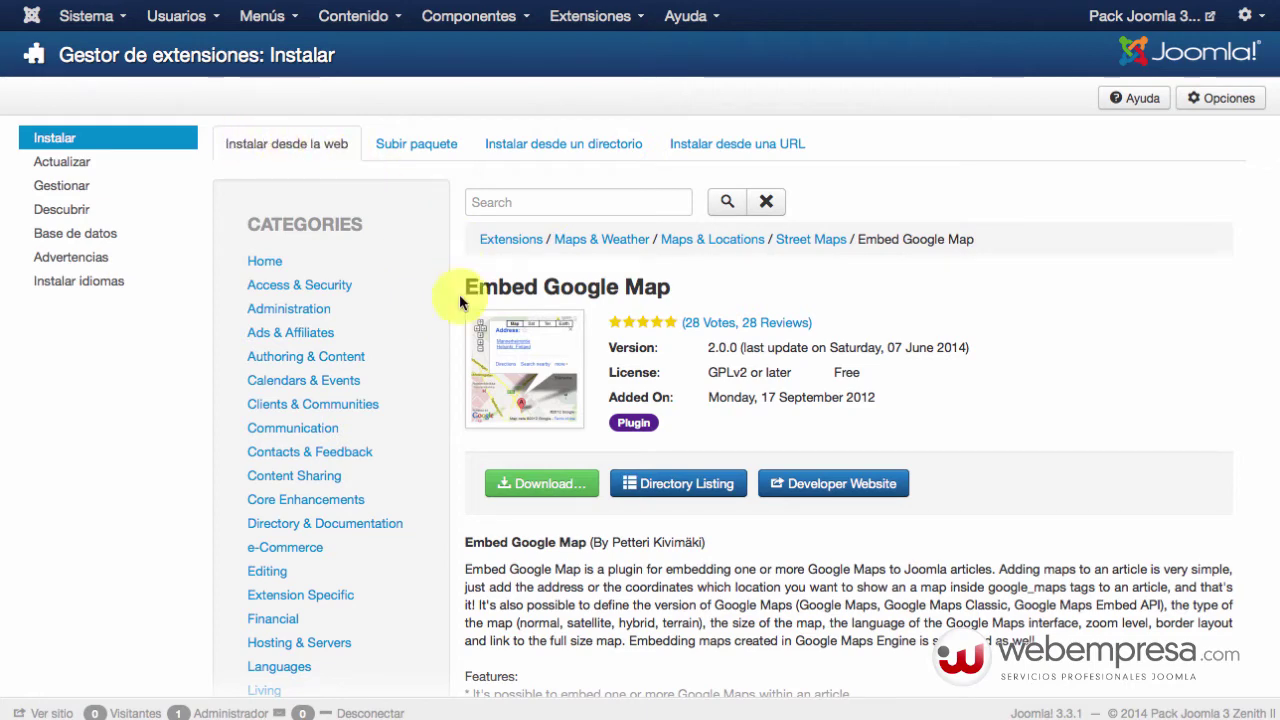
- Download plg_content_embed_google_map-2.0.0.zip and save it to disk through Firefox
{"action": "left_click", "coordinate": [530, 484]}
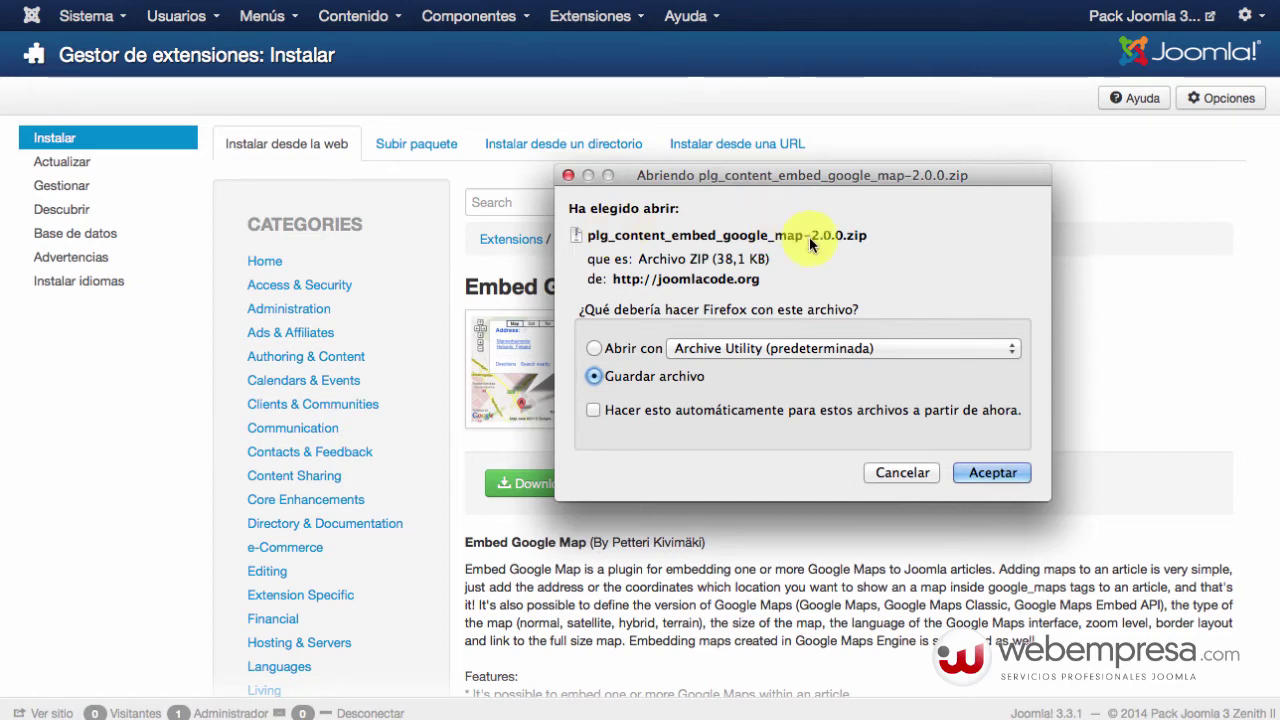
{"action": "left_click", "coordinate": [974, 472]}
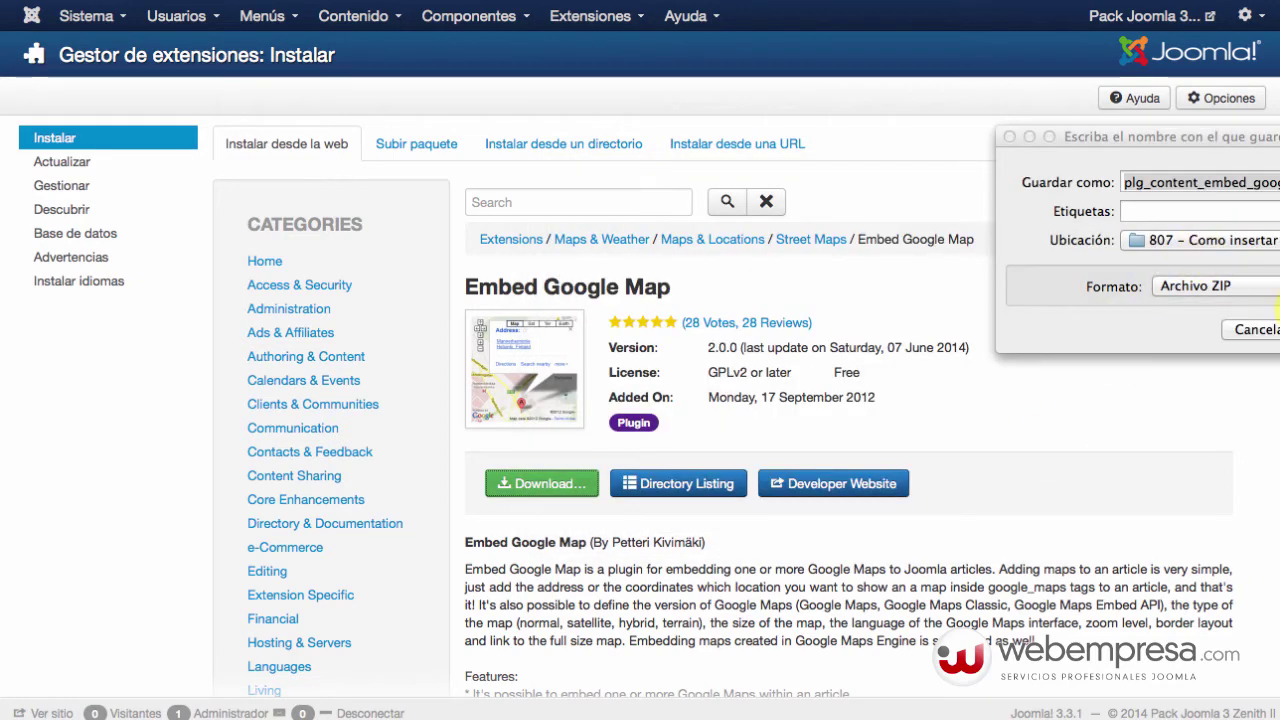
{"action": "key", "text": "Return"}
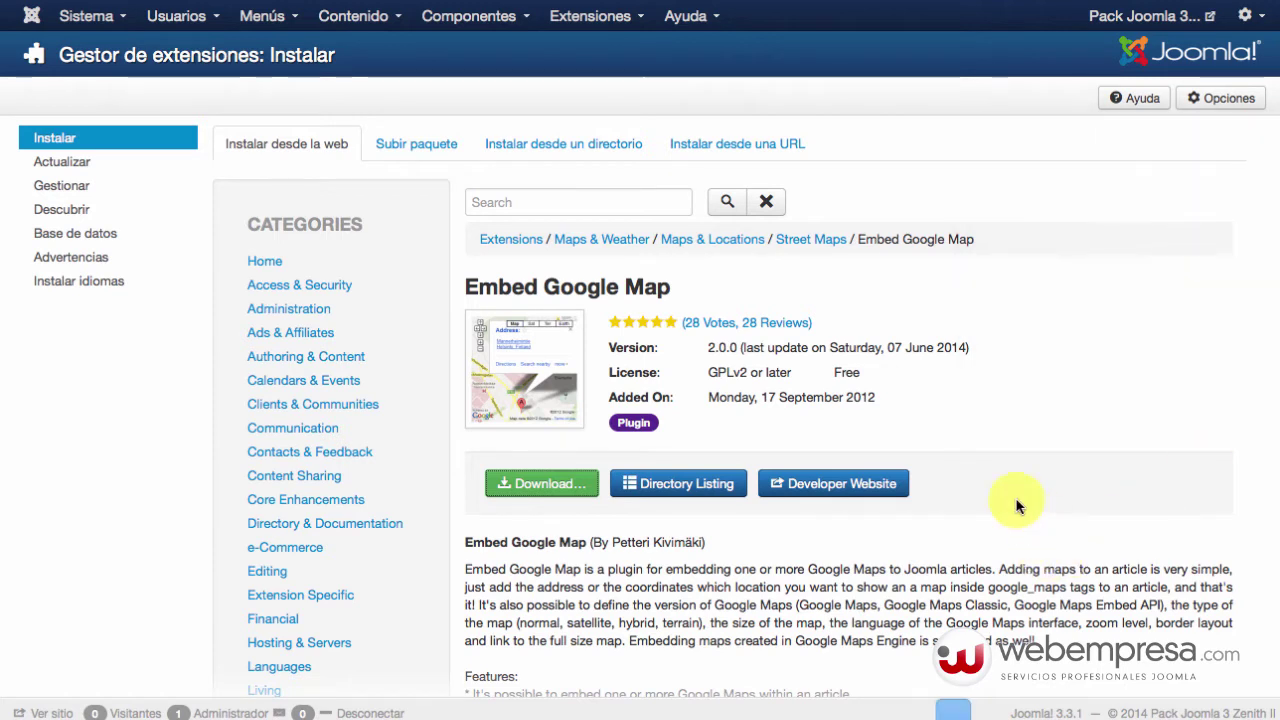
- Switch to package upload and browse to the tutorial's folder 807 inside 4 – TAREAS
{"action": "left_click", "coordinate": [408, 149]}
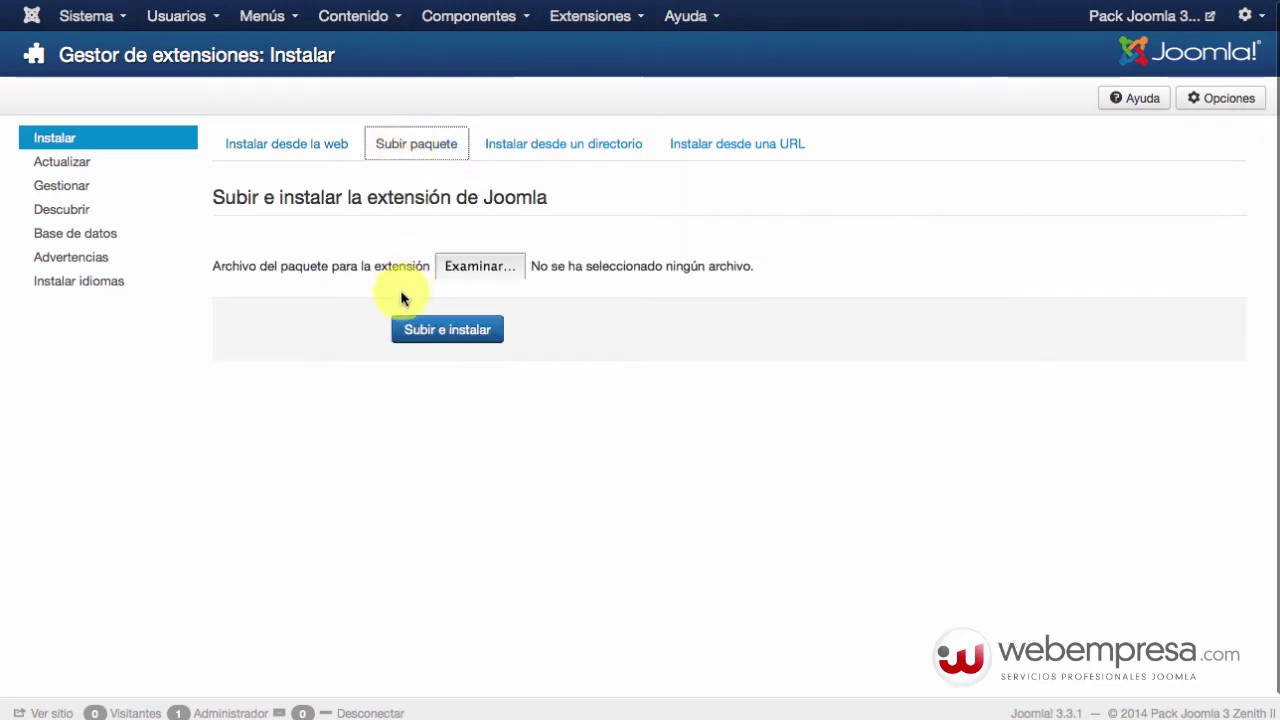
{"action": "left_click", "coordinate": [470, 267]}
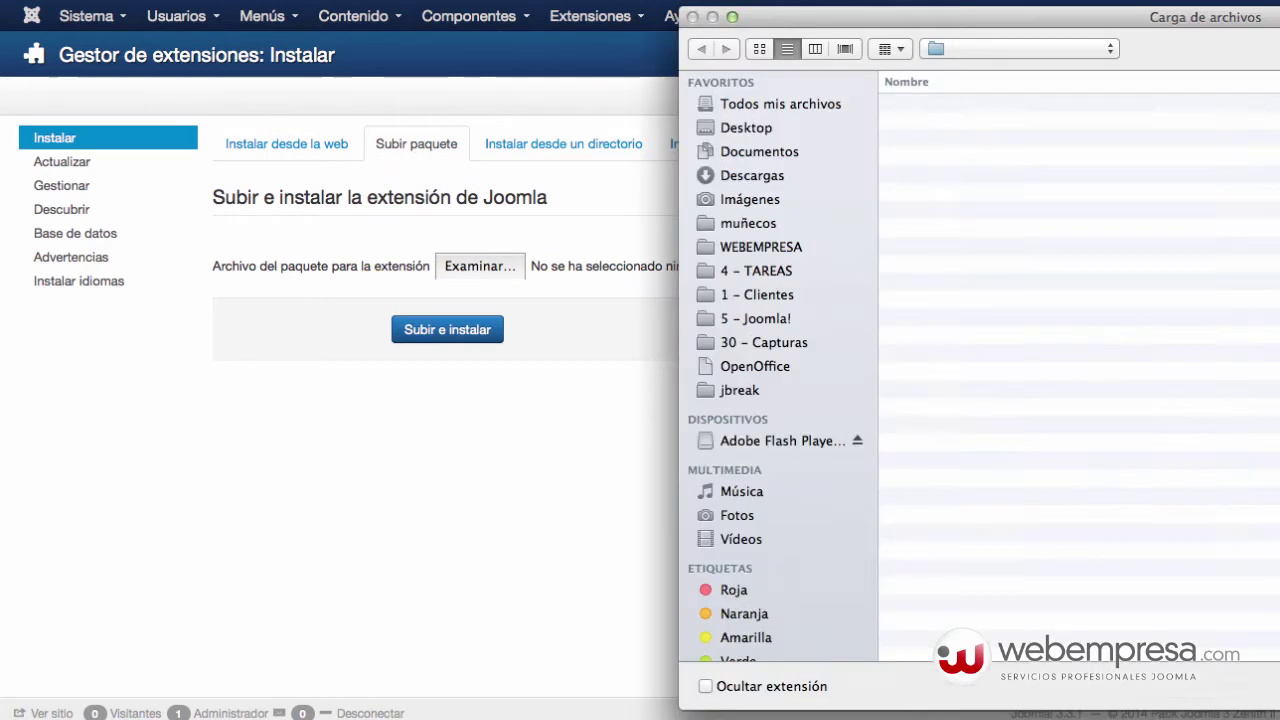
{"action": "left_click", "coordinate": [758, 270]}
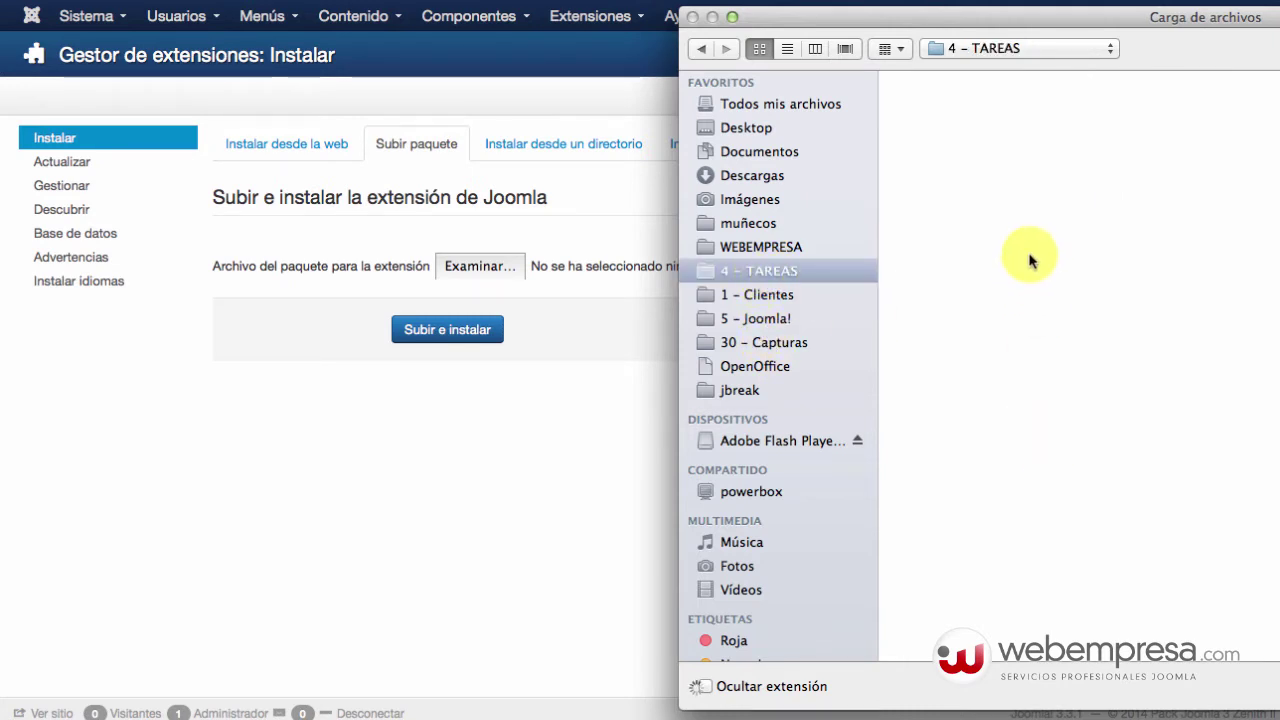
{"action": "scroll", "coordinate": [1040, 297], "scroll_direction": "down", "scroll_amount": 3}
{"action": "scroll", "coordinate": [1040, 297], "scroll_direction": "down", "scroll_amount": 10}
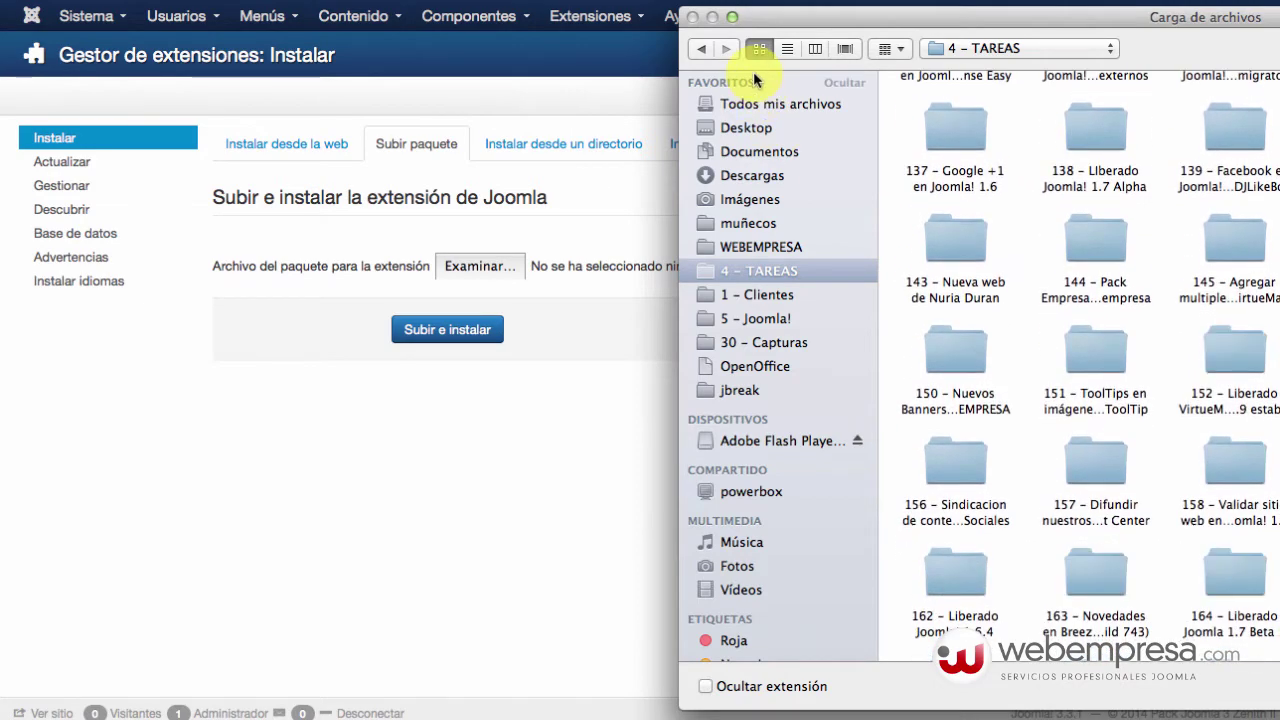
{"action": "left_click", "coordinate": [787, 49]}
{"action": "scroll", "coordinate": [1015, 460], "scroll_direction": "down", "scroll_amount": 20}
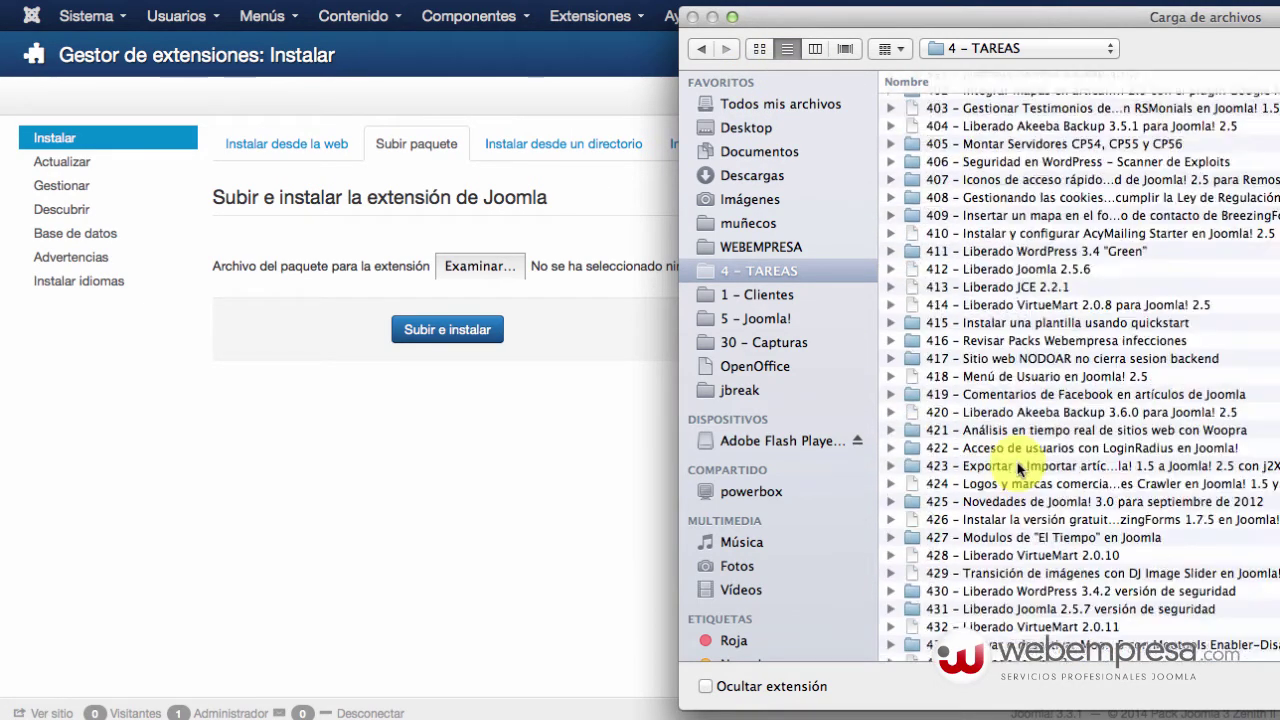
{"action": "scroll", "coordinate": [1020, 470], "scroll_direction": "down", "scroll_amount": 20}
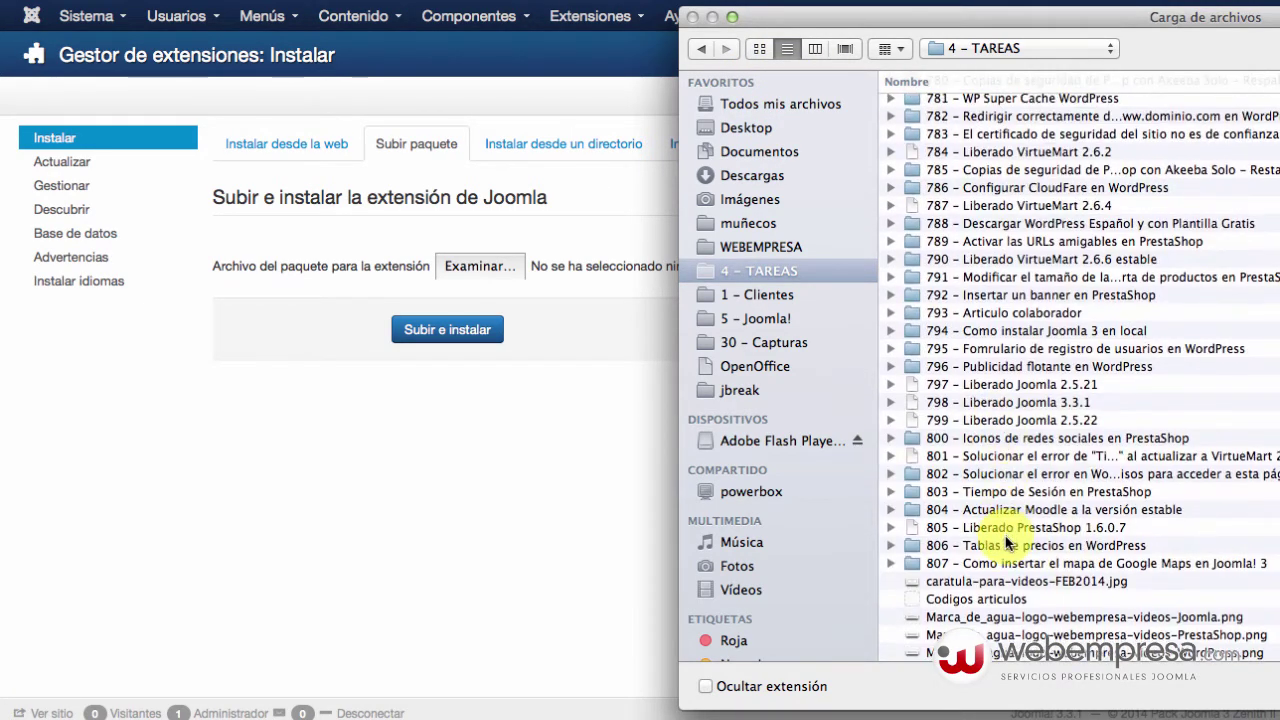
{"action": "double_click", "coordinate": [998, 563]}
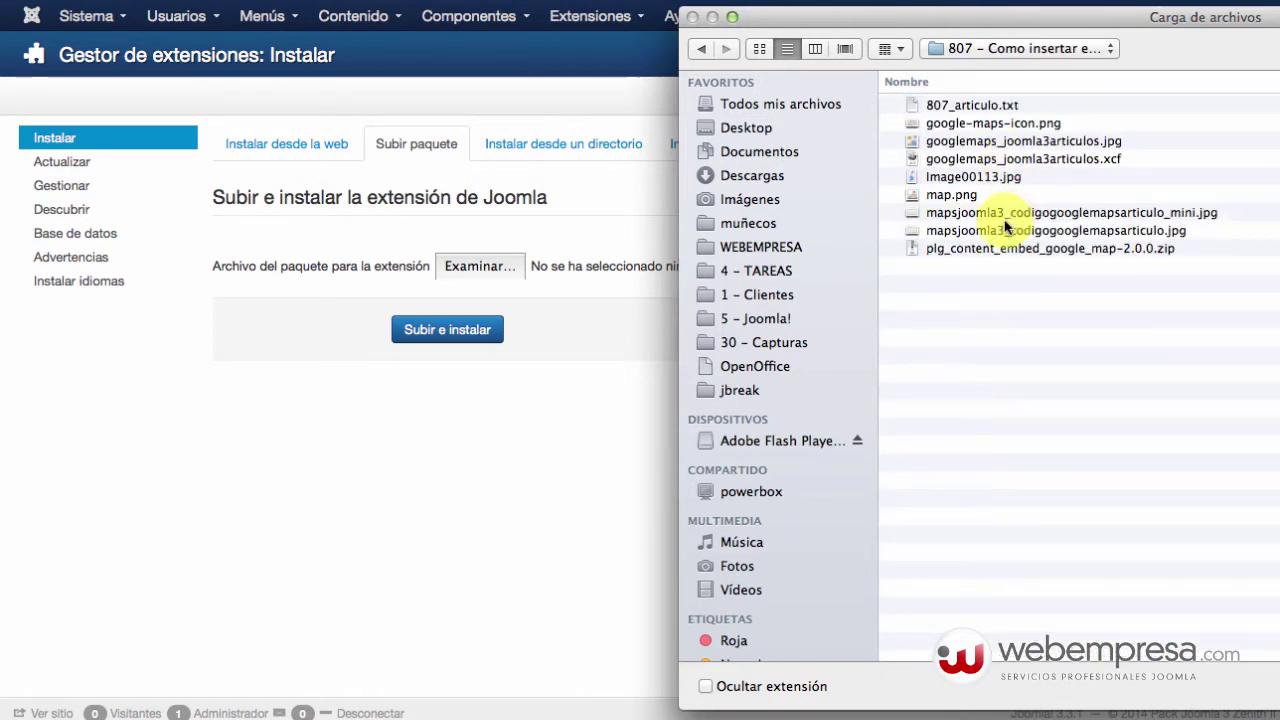
- Choose plg_content_embed_google_map-2.0.0.zip and upload and install it
{"action": "left_click", "coordinate": [987, 249]}
{"action": "key", "text": "Return"}
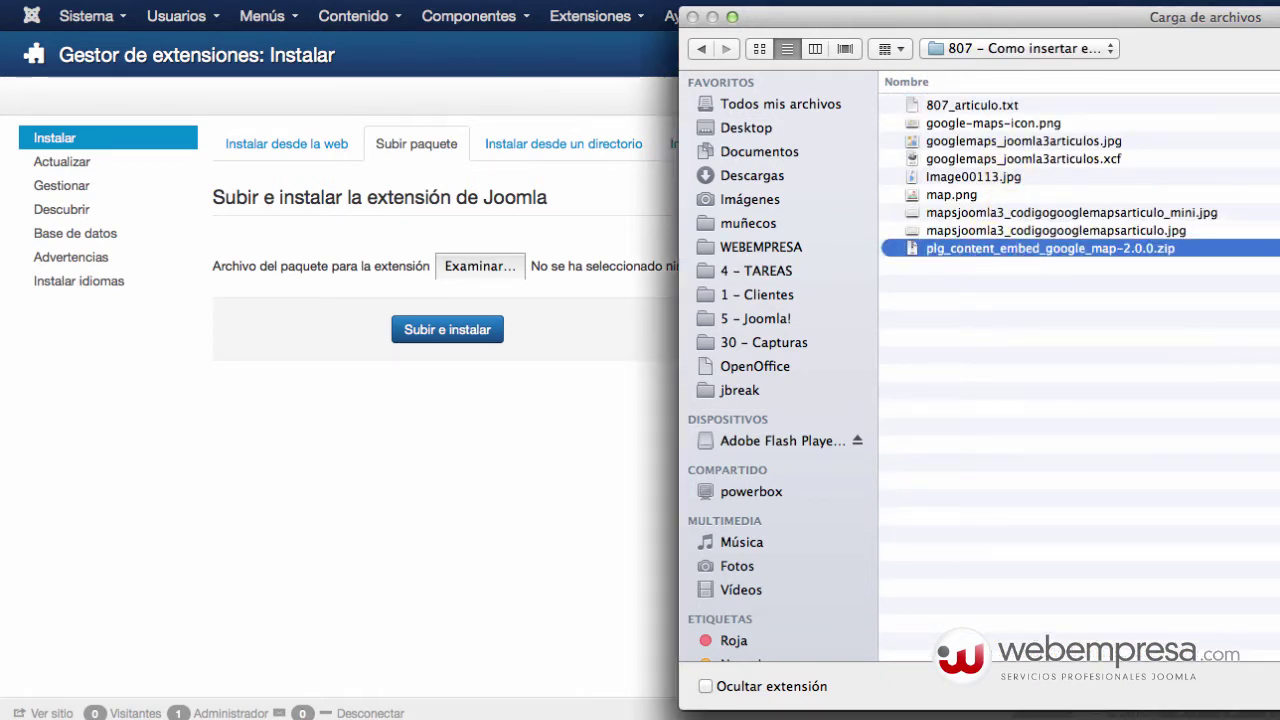
{"action": "left_click", "coordinate": [412, 335]}
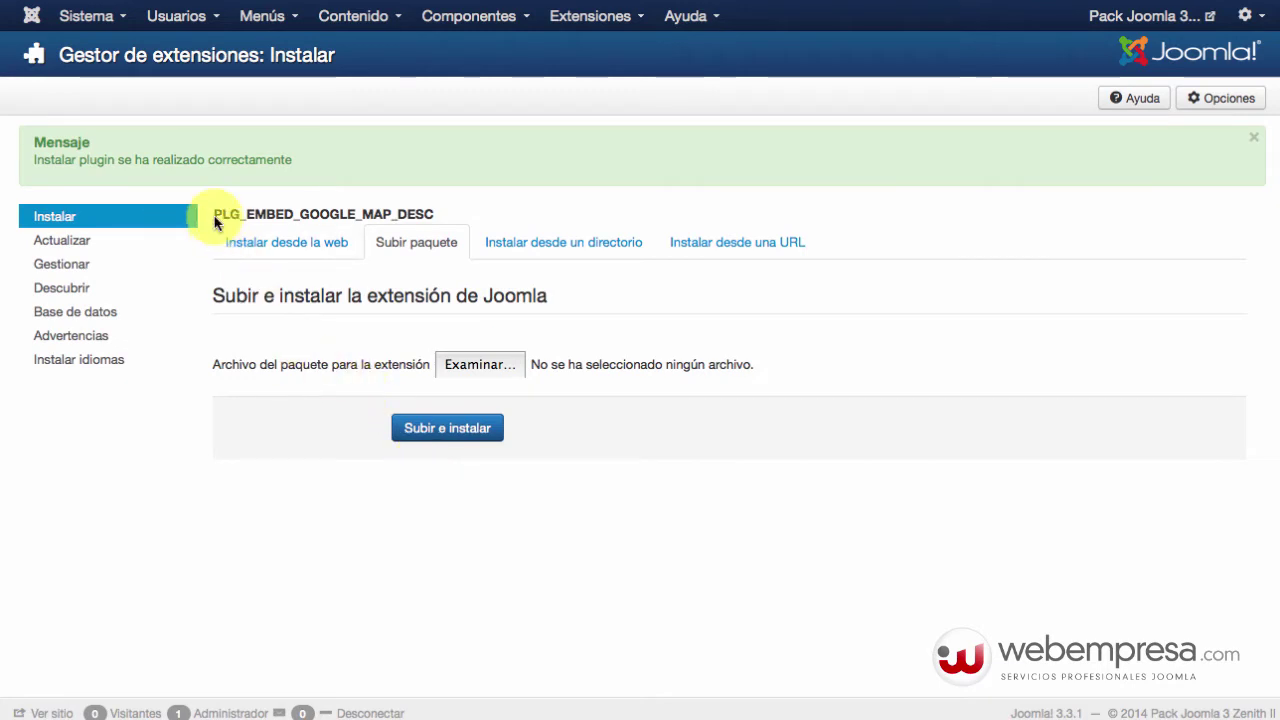
- Filter the plugin manager by 'embed' and open the Content - Embed Google Map settings
{"action": "left_click", "coordinate": [567, 30]}
{"action": "left_click", "coordinate": [670, 320]}
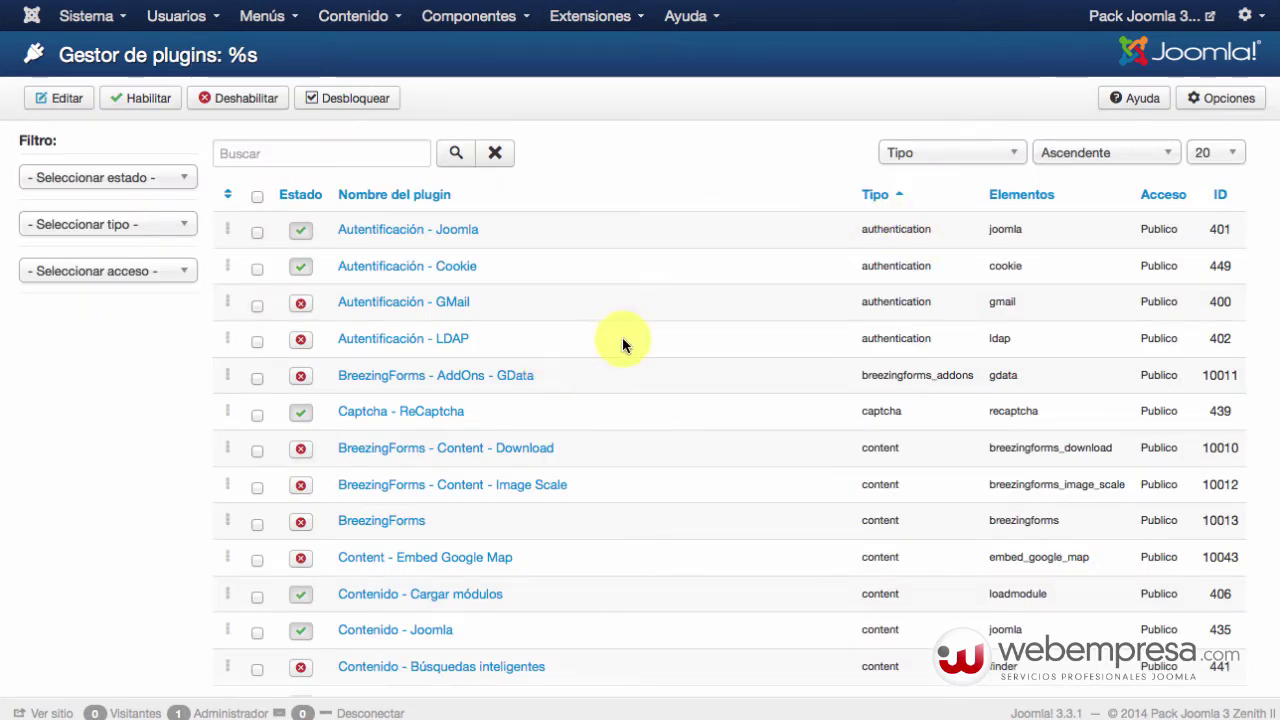
{"action": "left_click", "coordinate": [290, 155]}
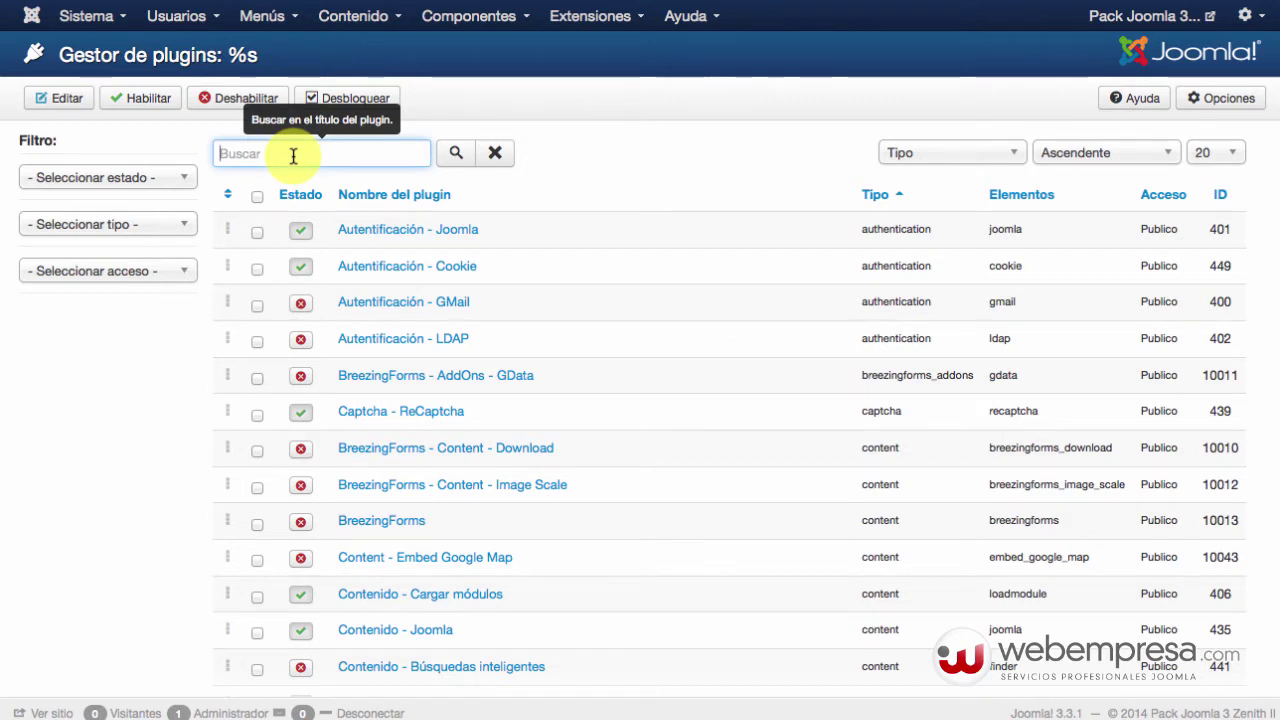
{"action": "type", "text": "em"}
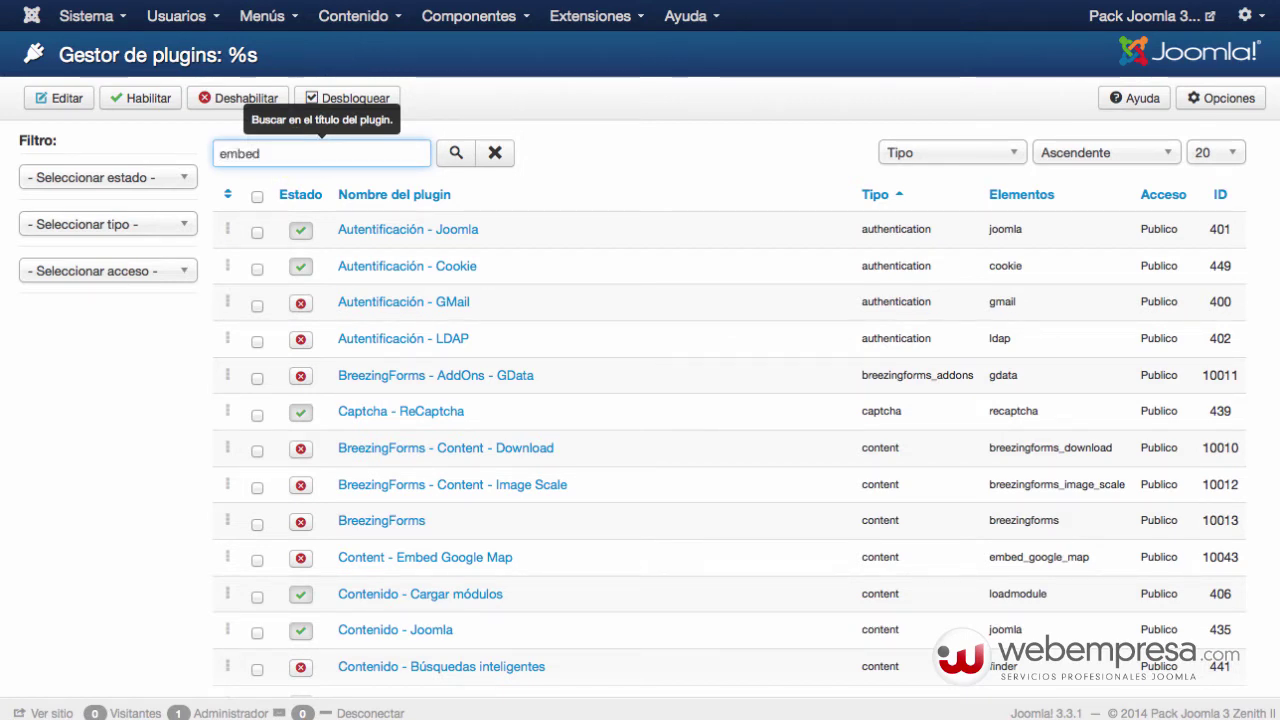
{"action": "type", "text": "bed"}
{"action": "key", "text": "Return"}
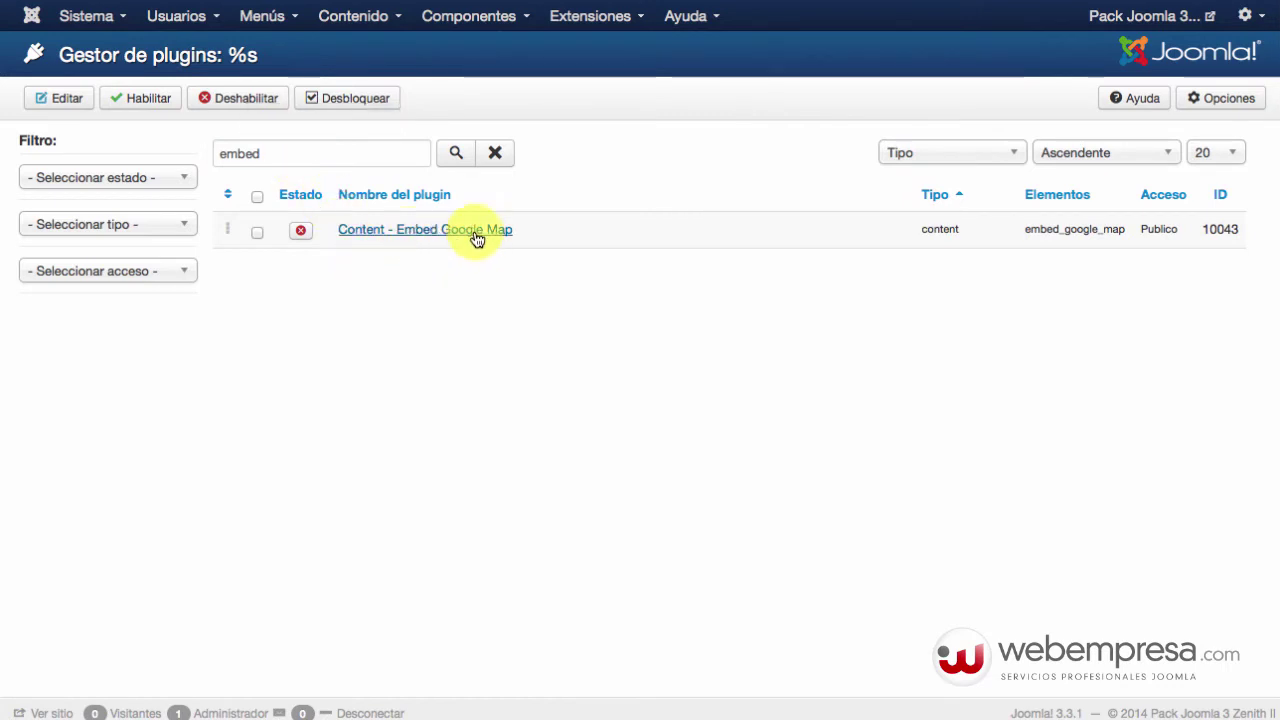
{"action": "left_click", "coordinate": [380, 234]}
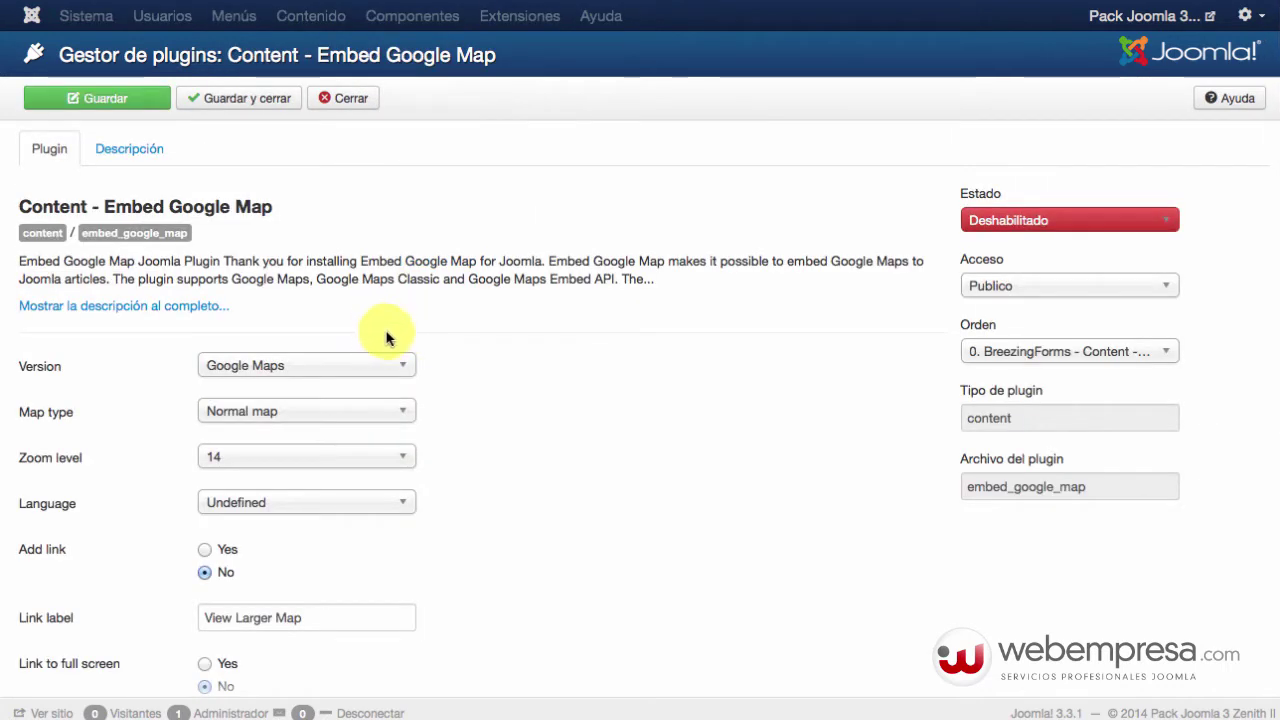
- Keep Google Maps as the map version and set the map type to Satellite
{"action": "scroll", "coordinate": [489, 355], "scroll_direction": "down", "scroll_amount": 3}
{"action": "scroll", "coordinate": [489, 355], "scroll_direction": "up", "scroll_amount": 3}
{"action": "scroll", "coordinate": [489, 355], "scroll_direction": "down", "scroll_amount": 5}
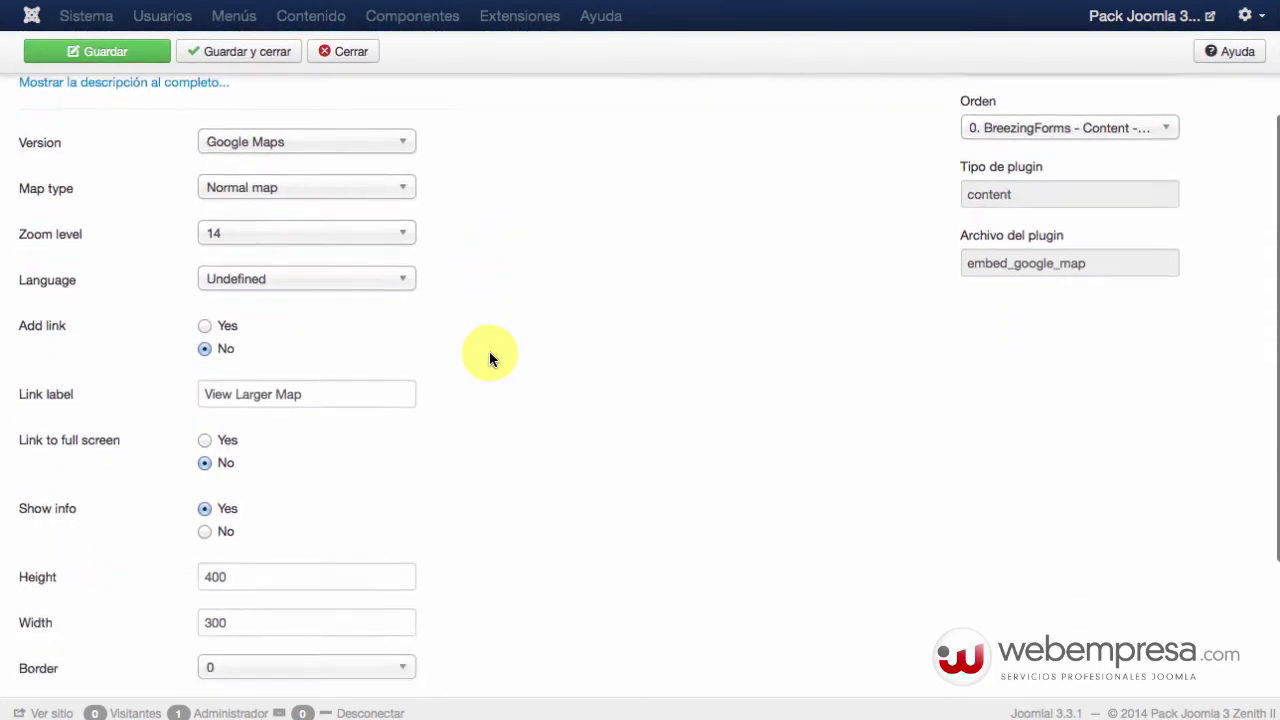
{"action": "scroll", "coordinate": [489, 357], "scroll_direction": "up", "scroll_amount": 1}
{"action": "left_click", "coordinate": [320, 204]}
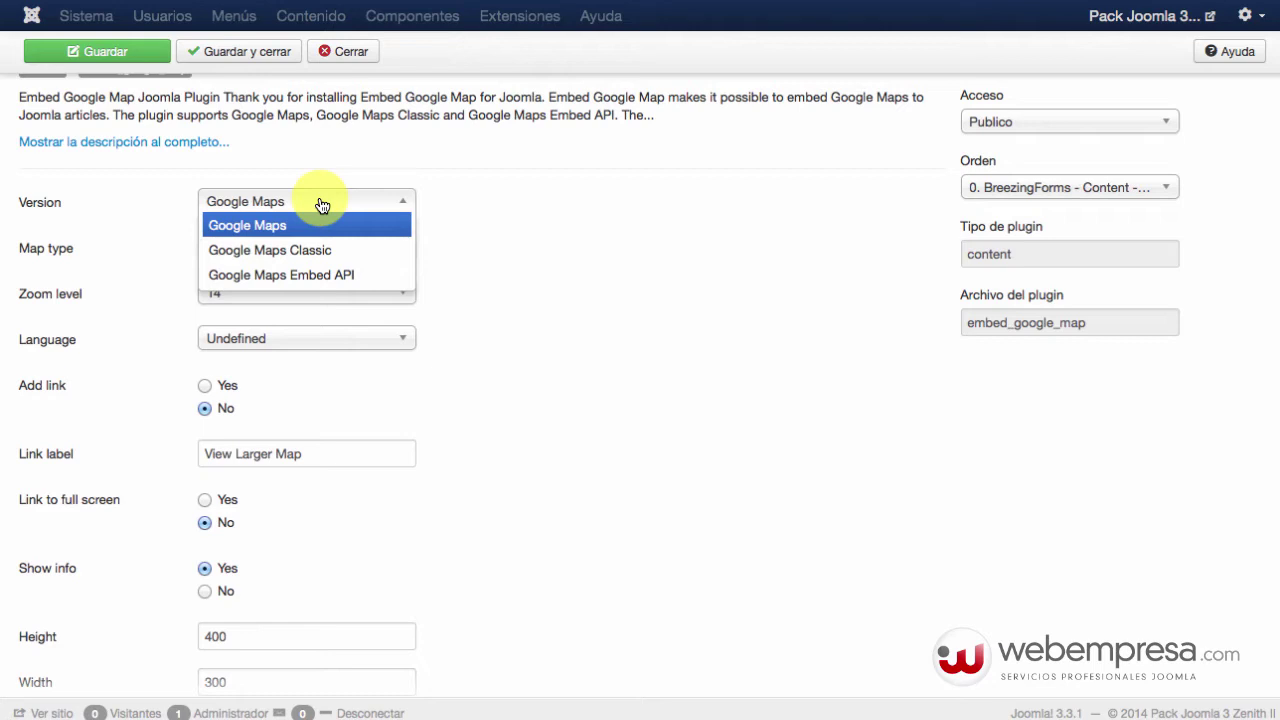
{"action": "left_click", "coordinate": [487, 284]}
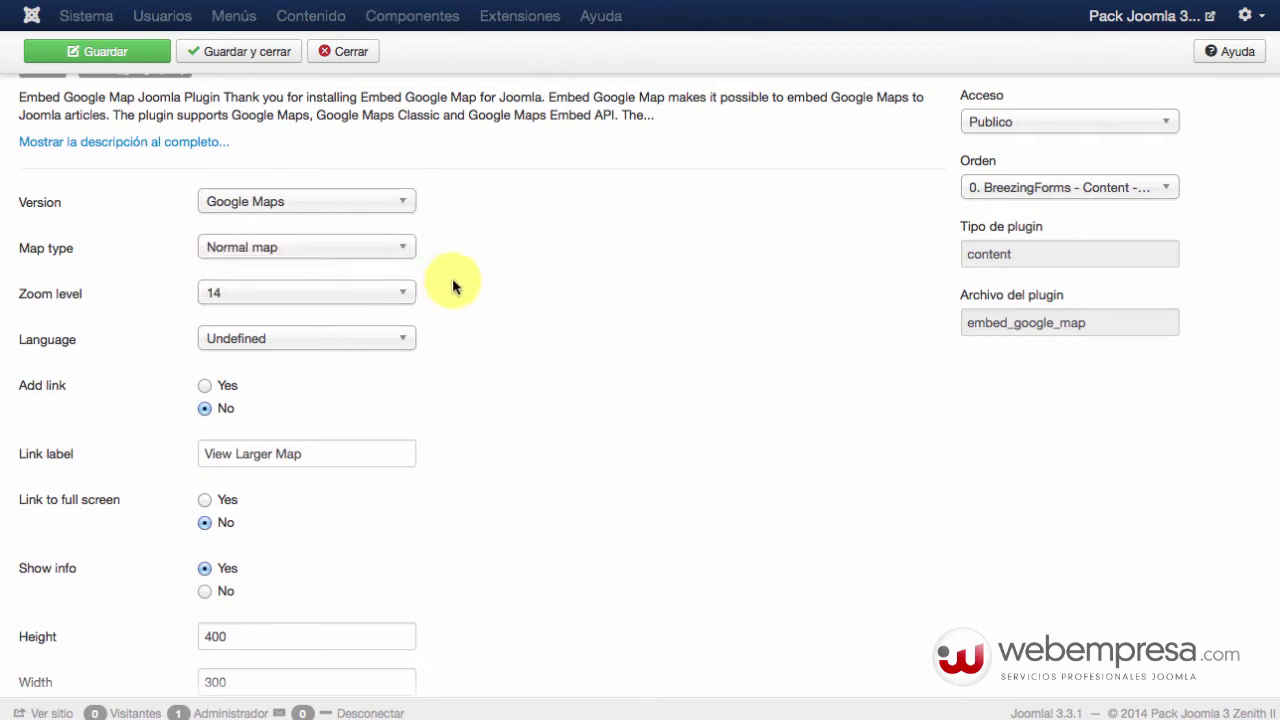
{"action": "left_click", "coordinate": [342, 250]}
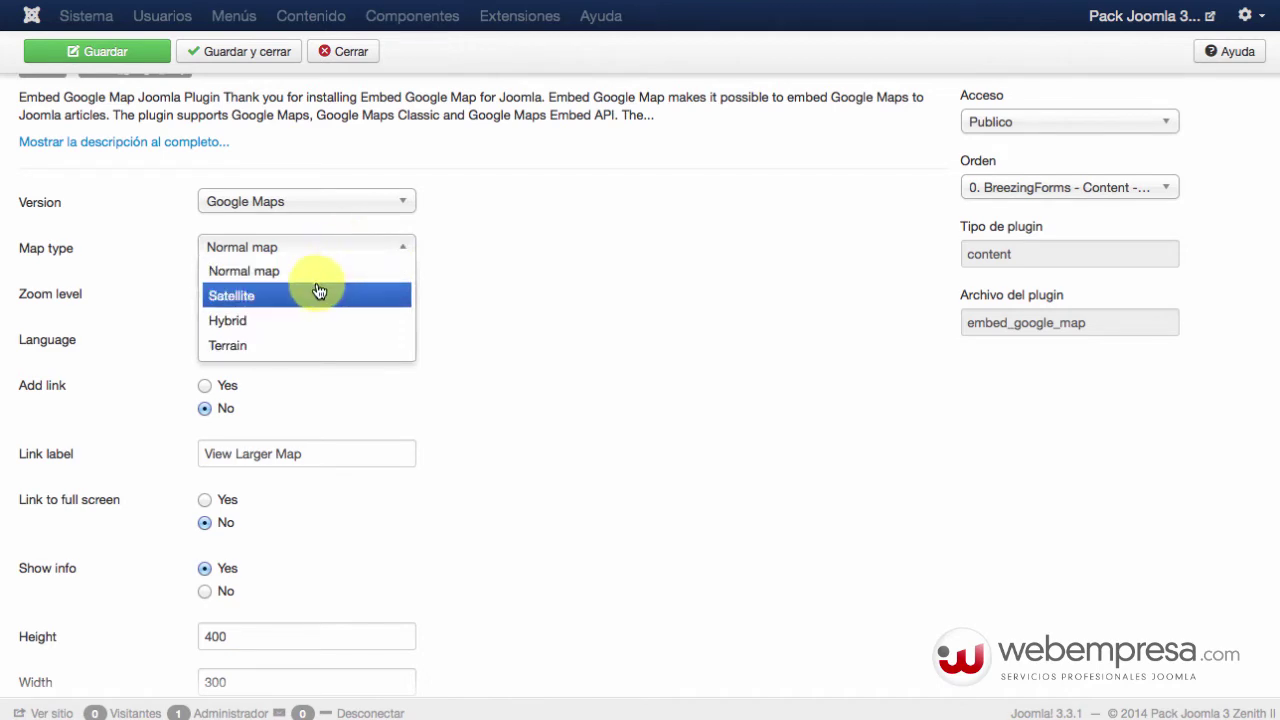
{"action": "left_click", "coordinate": [313, 296]}
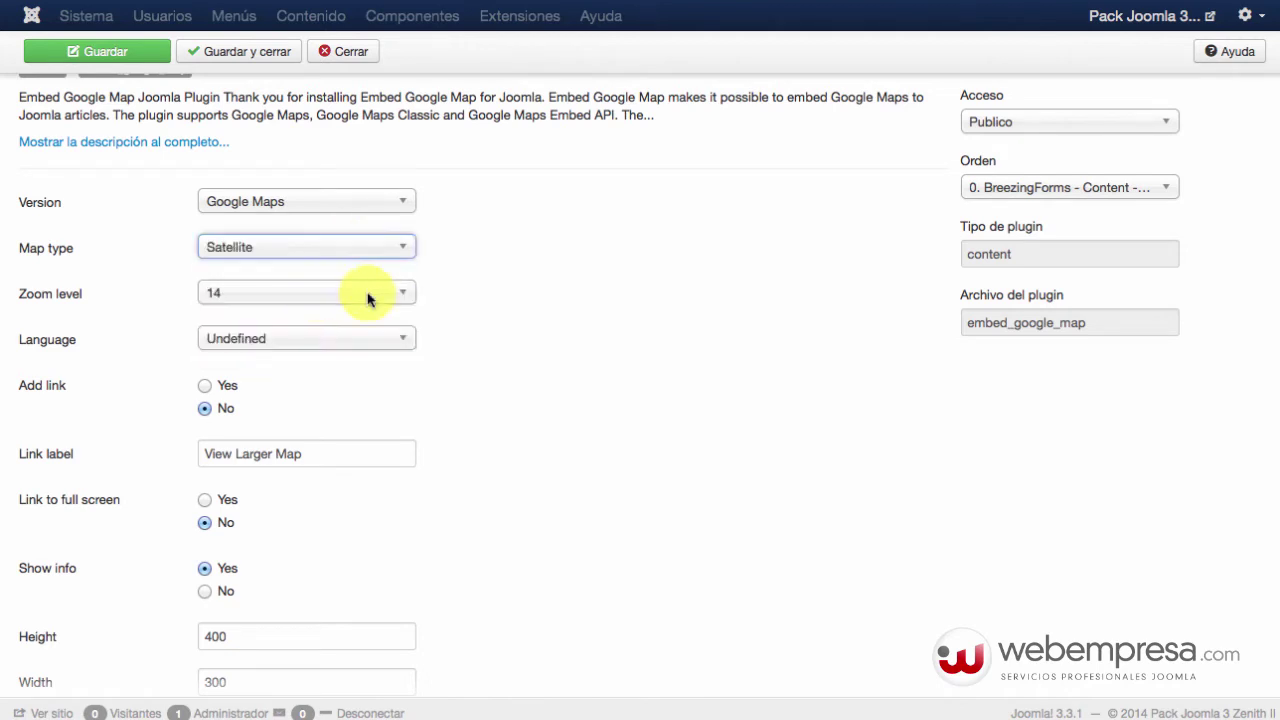
- Set the map zoom level to 12 and the map language to Spanish
{"action": "left_click", "coordinate": [339, 302]}
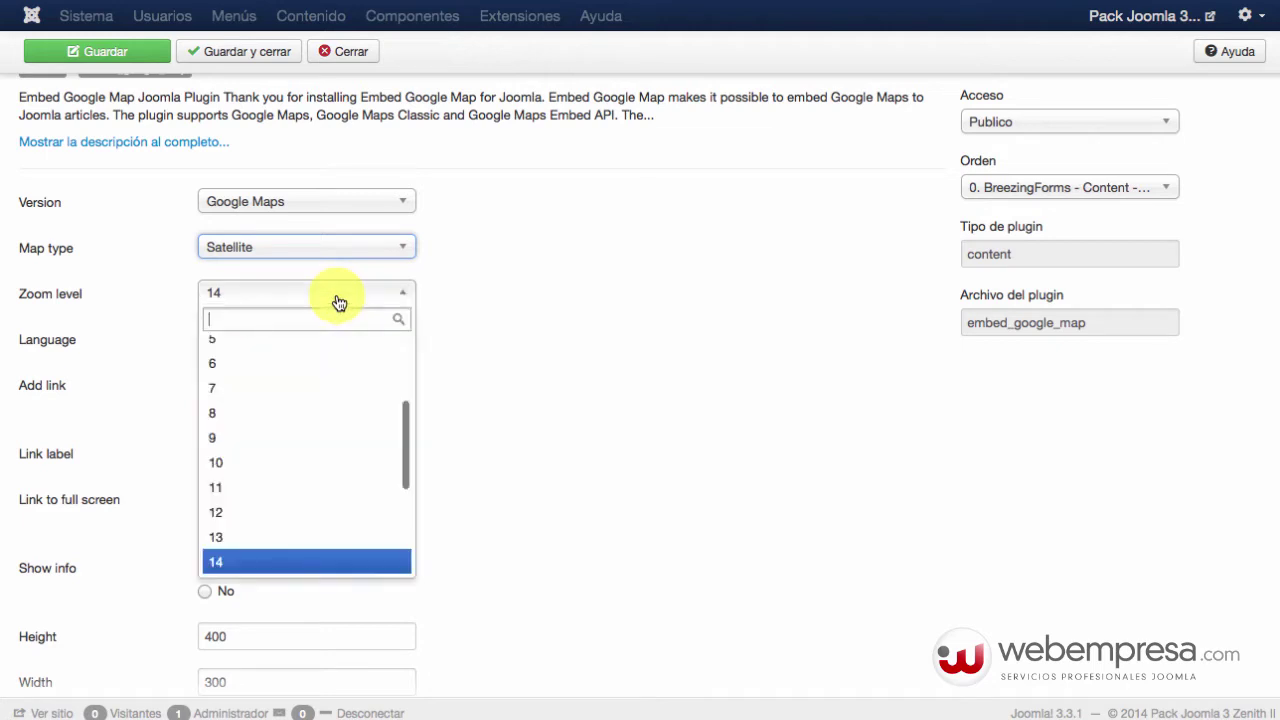
{"action": "left_click", "coordinate": [276, 512]}
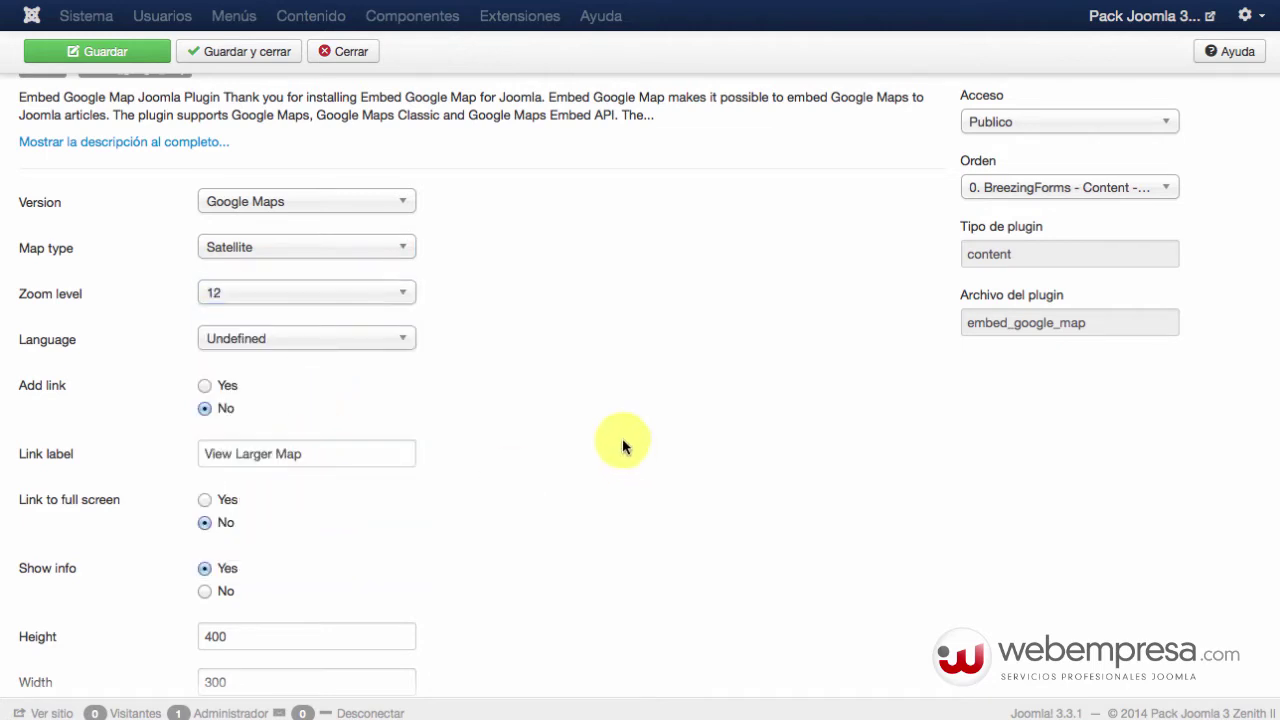
{"action": "left_click", "coordinate": [338, 340]}
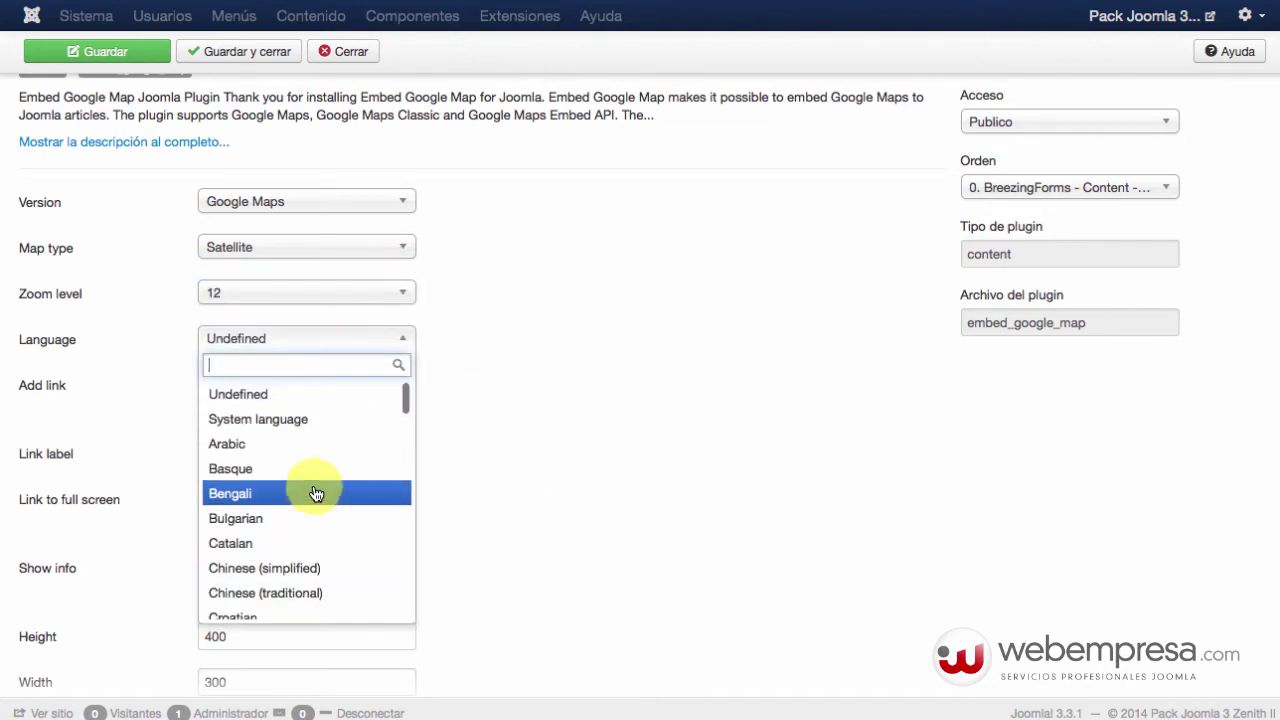
{"action": "scroll", "coordinate": [320, 495], "scroll_direction": "down", "scroll_amount": 5}
{"action": "scroll", "coordinate": [312, 497], "scroll_direction": "down", "scroll_amount": 10}
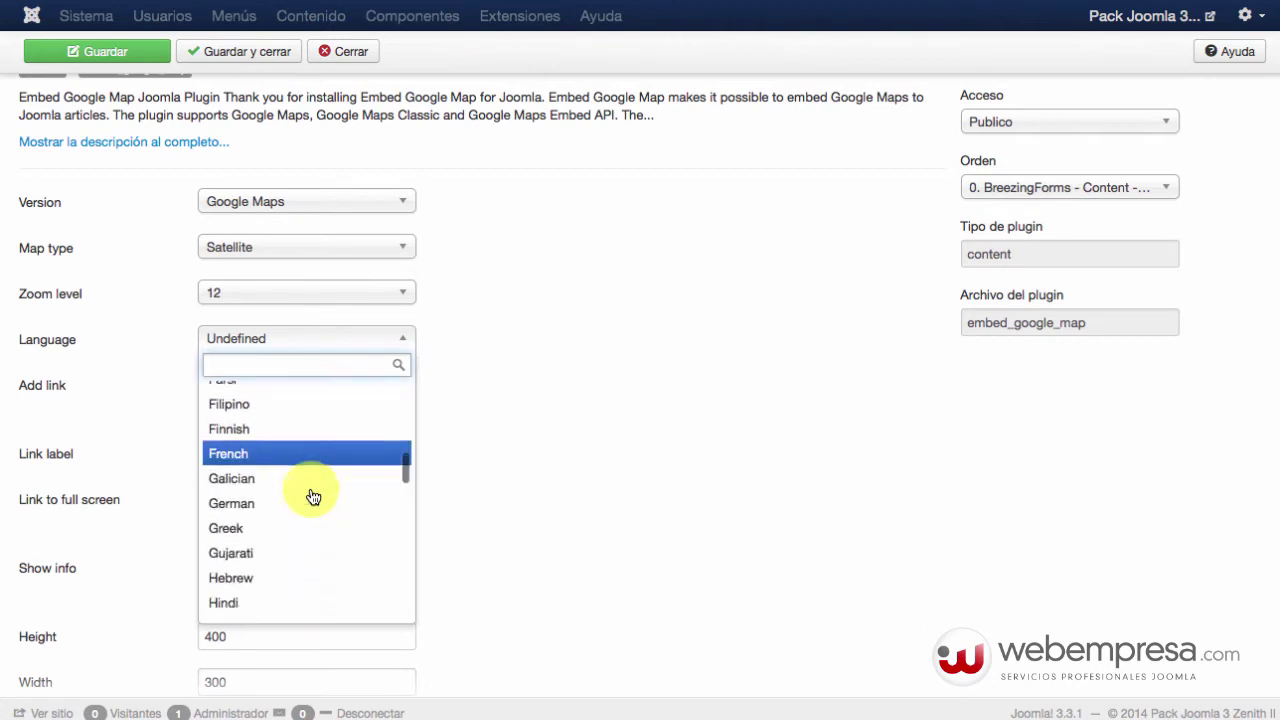
{"action": "scroll", "coordinate": [309, 500], "scroll_direction": "down", "scroll_amount": 8}
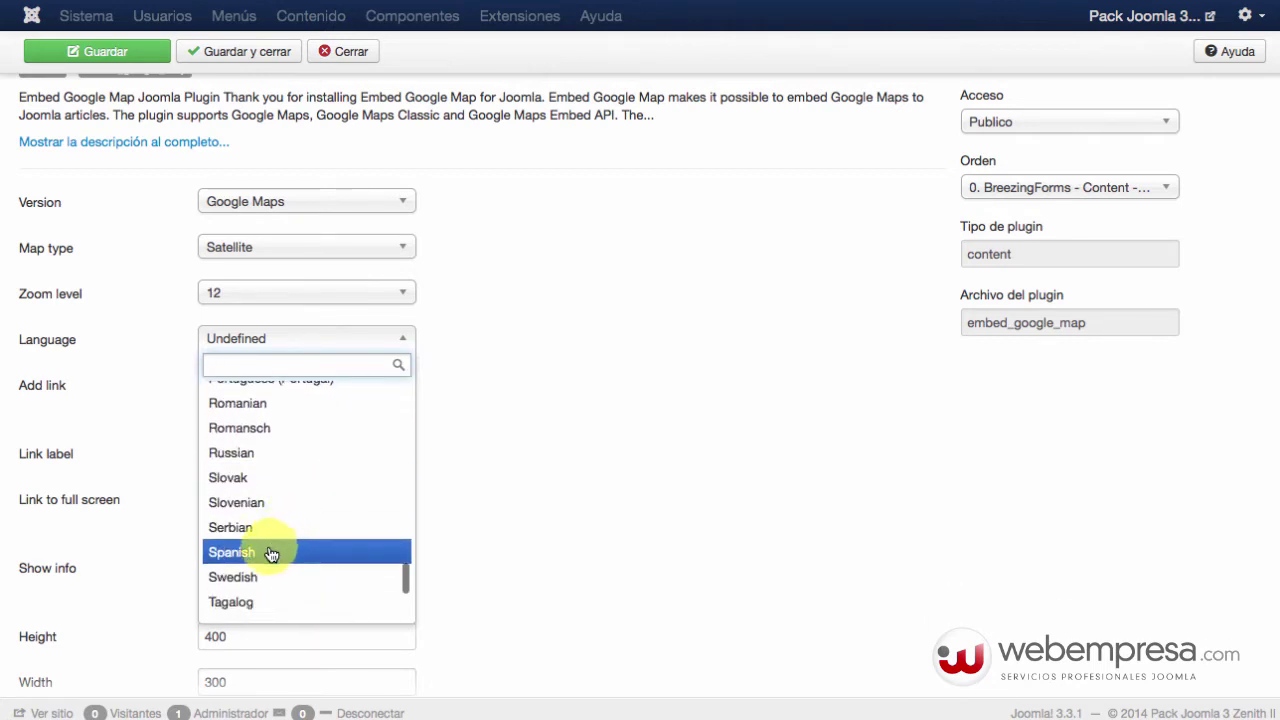
{"action": "left_click", "coordinate": [275, 552]}
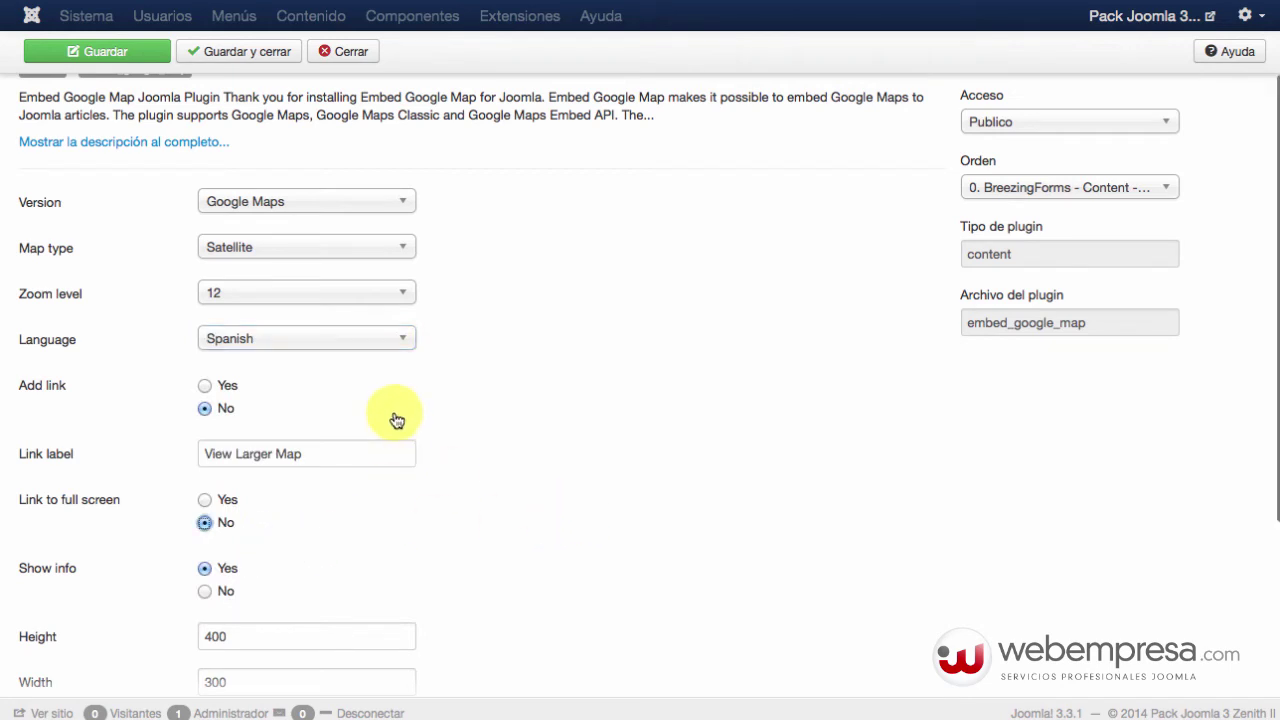
- Change the map link label to 'Ver mapa tamaño completo'
{"action": "triple_click", "coordinate": [260, 453]}
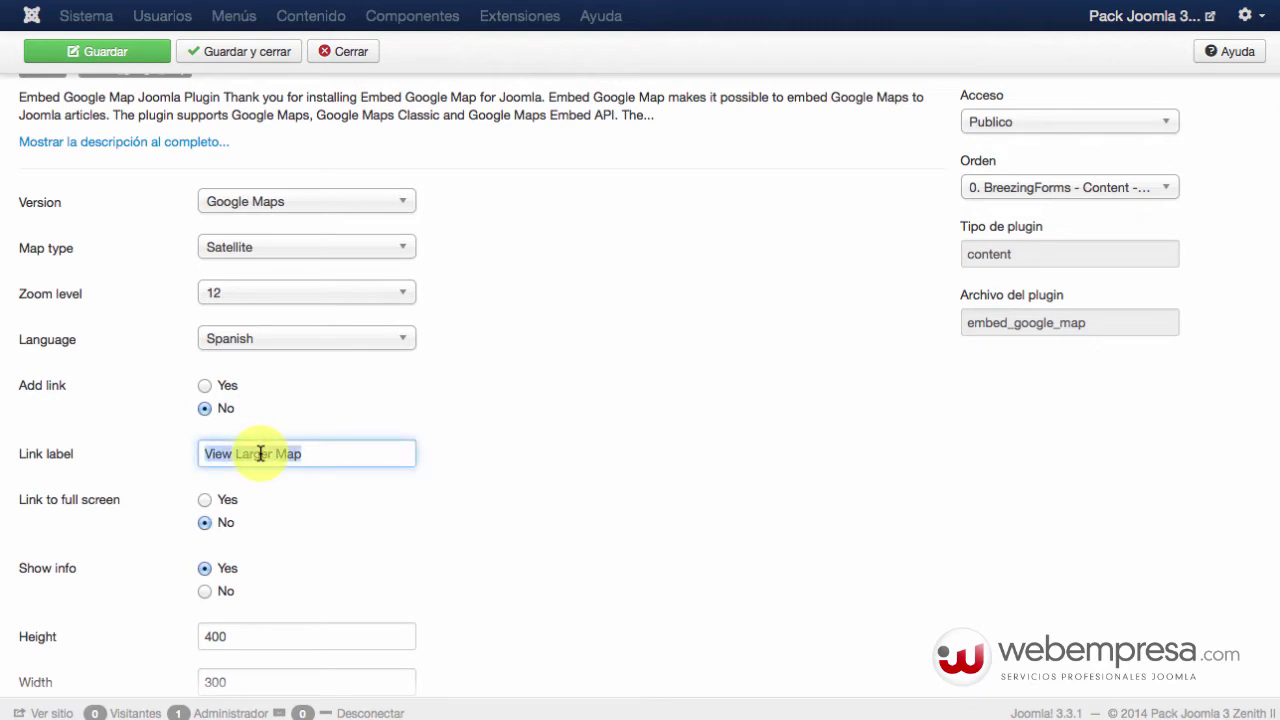
{"action": "type", "text": "Ve"}
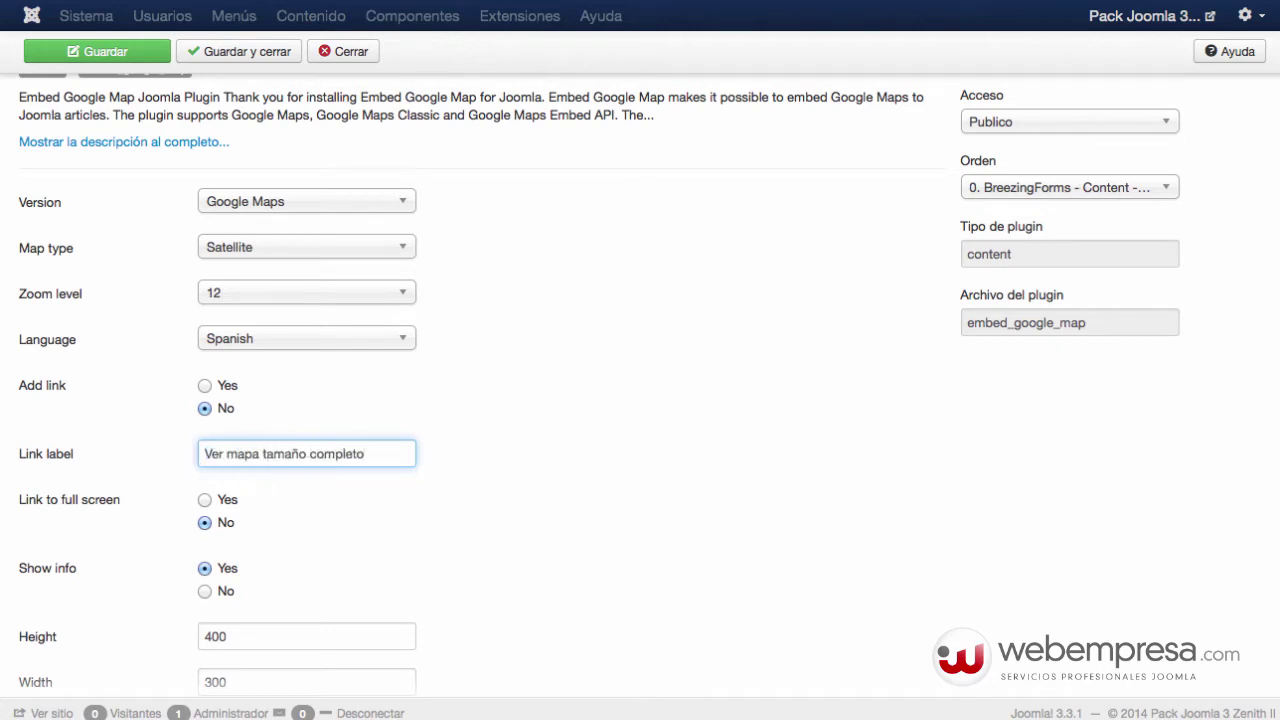
{"action": "type", "text": "r mapa tamaño completo"}
{"action": "left_click", "coordinate": [204, 385]}
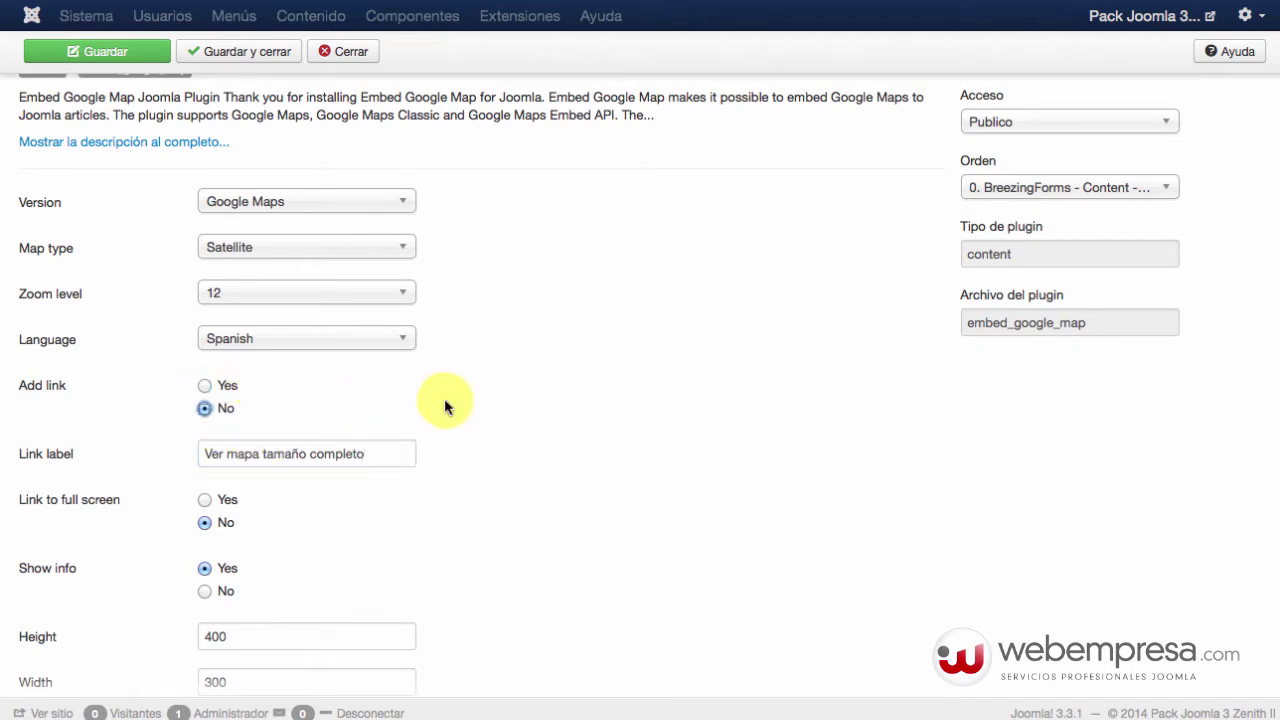
- Set Link to full screen to Yes
{"action": "scroll", "coordinate": [444, 404], "scroll_direction": "down", "scroll_amount": 1}
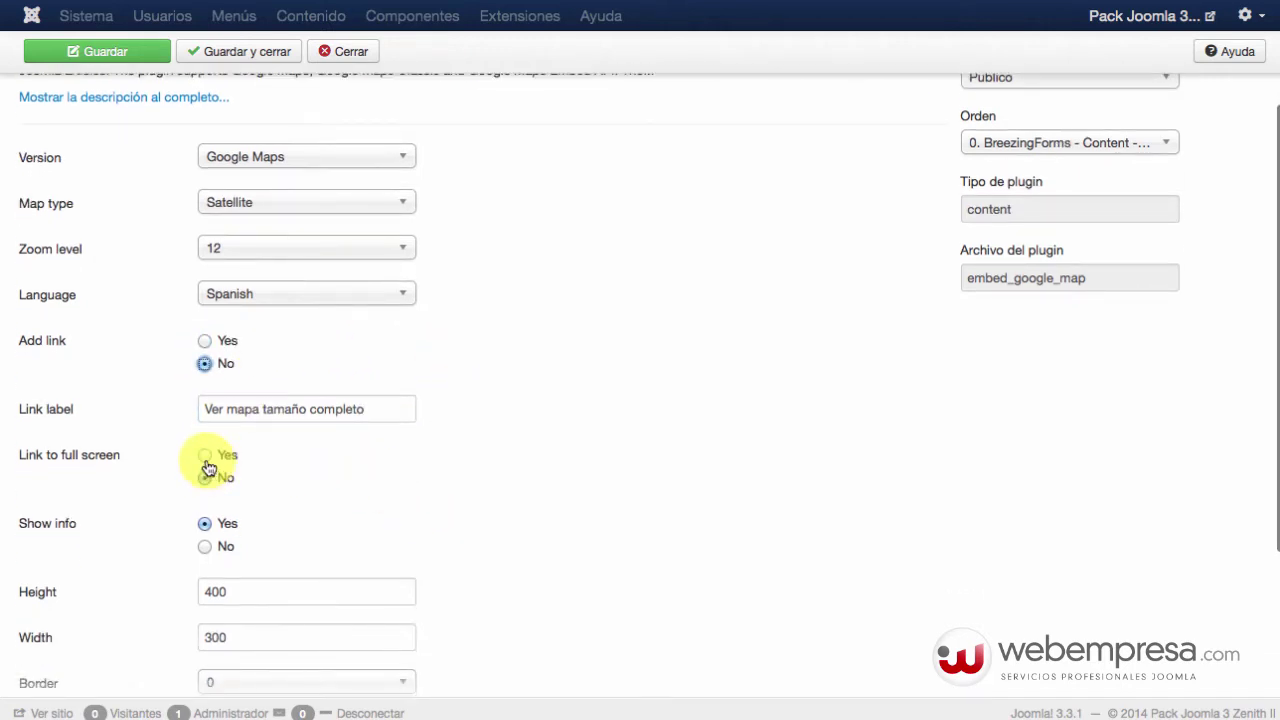
{"action": "left_click", "coordinate": [204, 456]}
{"action": "scroll", "coordinate": [400, 478], "scroll_direction": "down", "scroll_amount": 3}
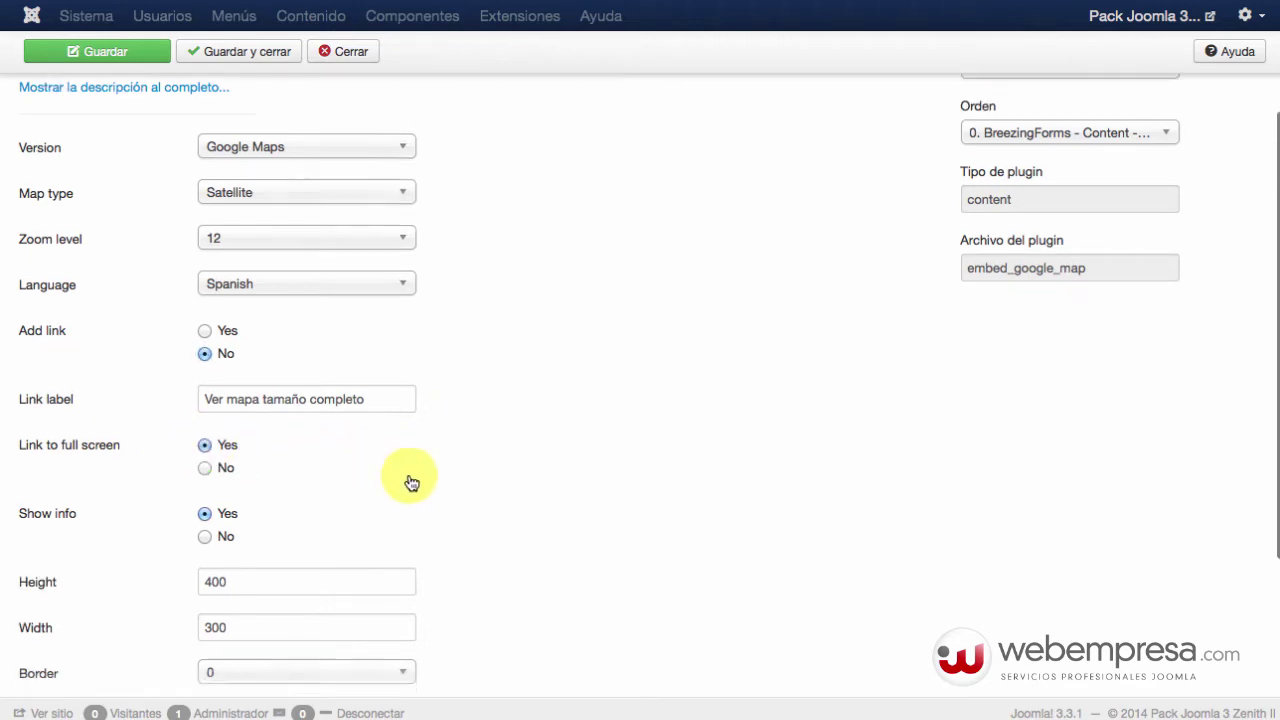
{"action": "mouse_move", "coordinate": [68, 410]}
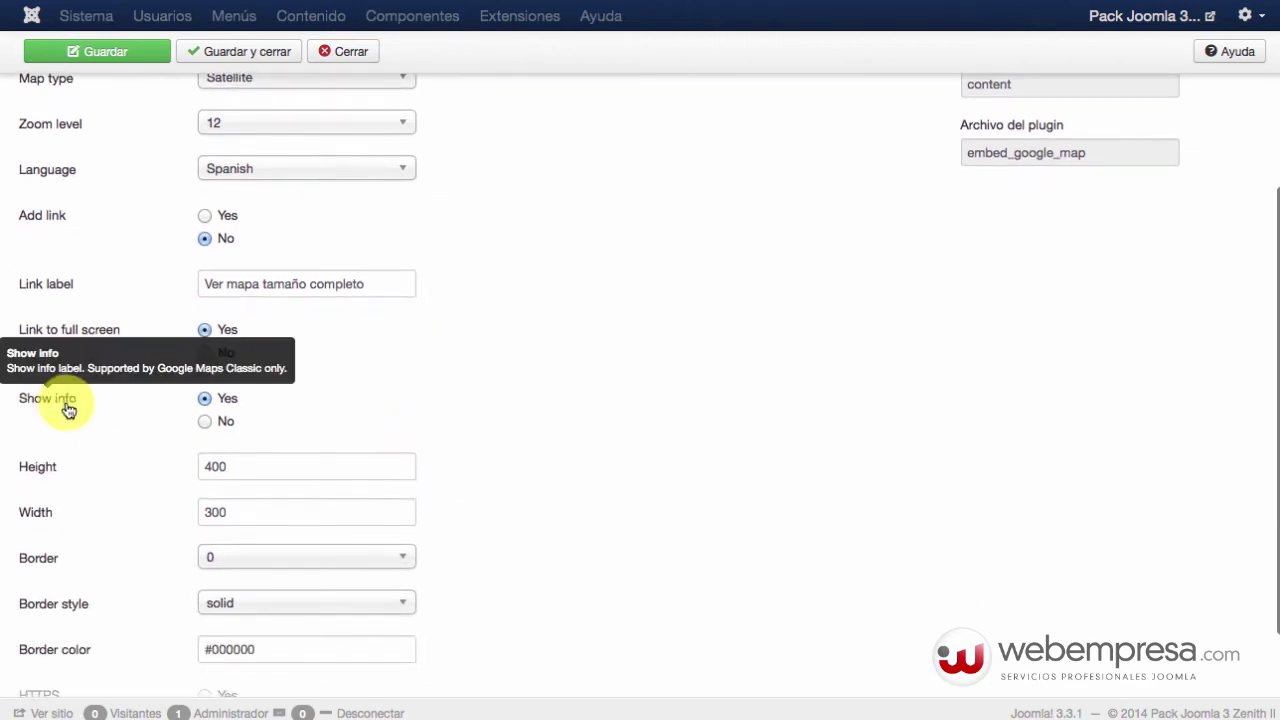
{"action": "scroll", "coordinate": [508, 414], "scroll_direction": "down", "scroll_amount": 1}
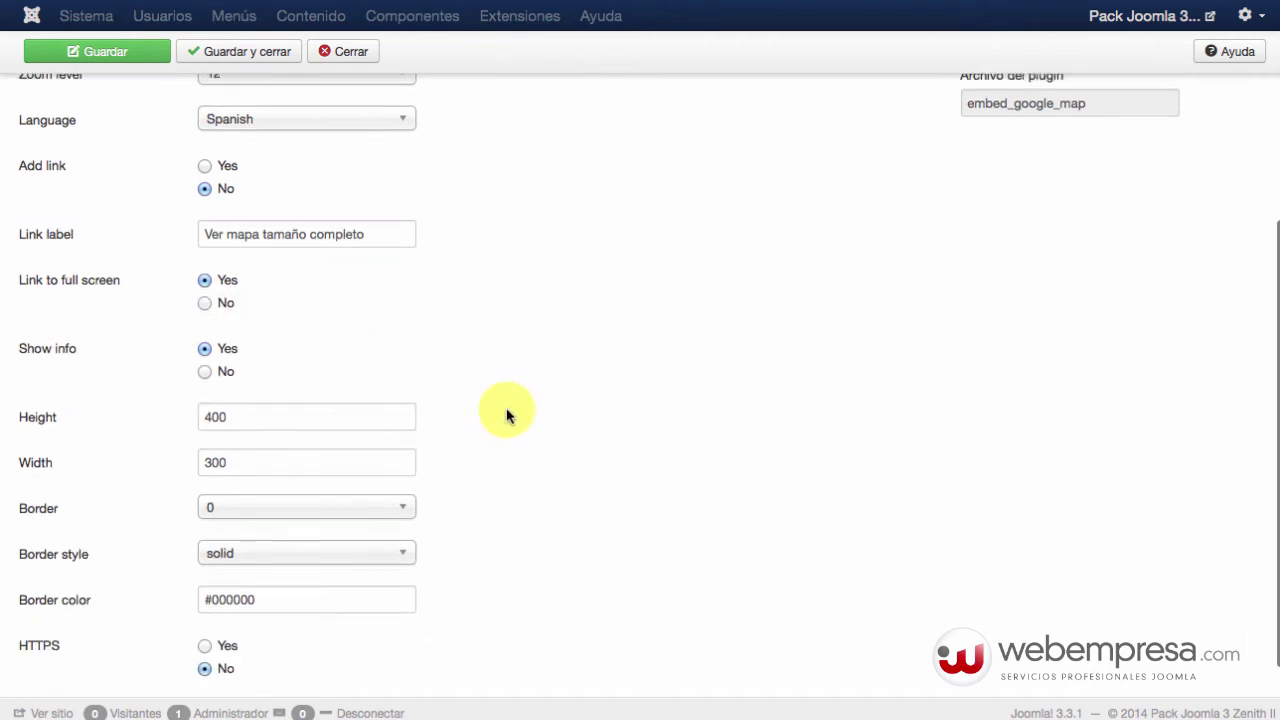
{"action": "mouse_move", "coordinate": [82, 358]}
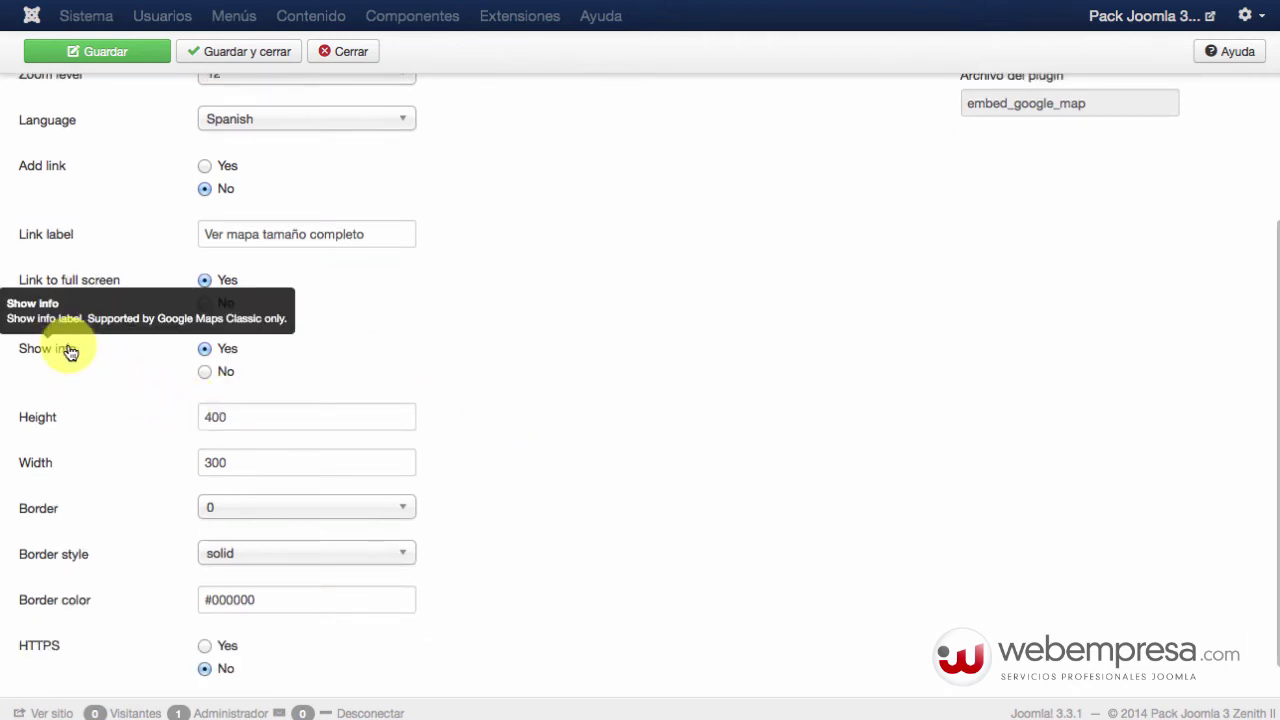
{"action": "scroll", "coordinate": [577, 409], "scroll_direction": "up", "scroll_amount": 1}
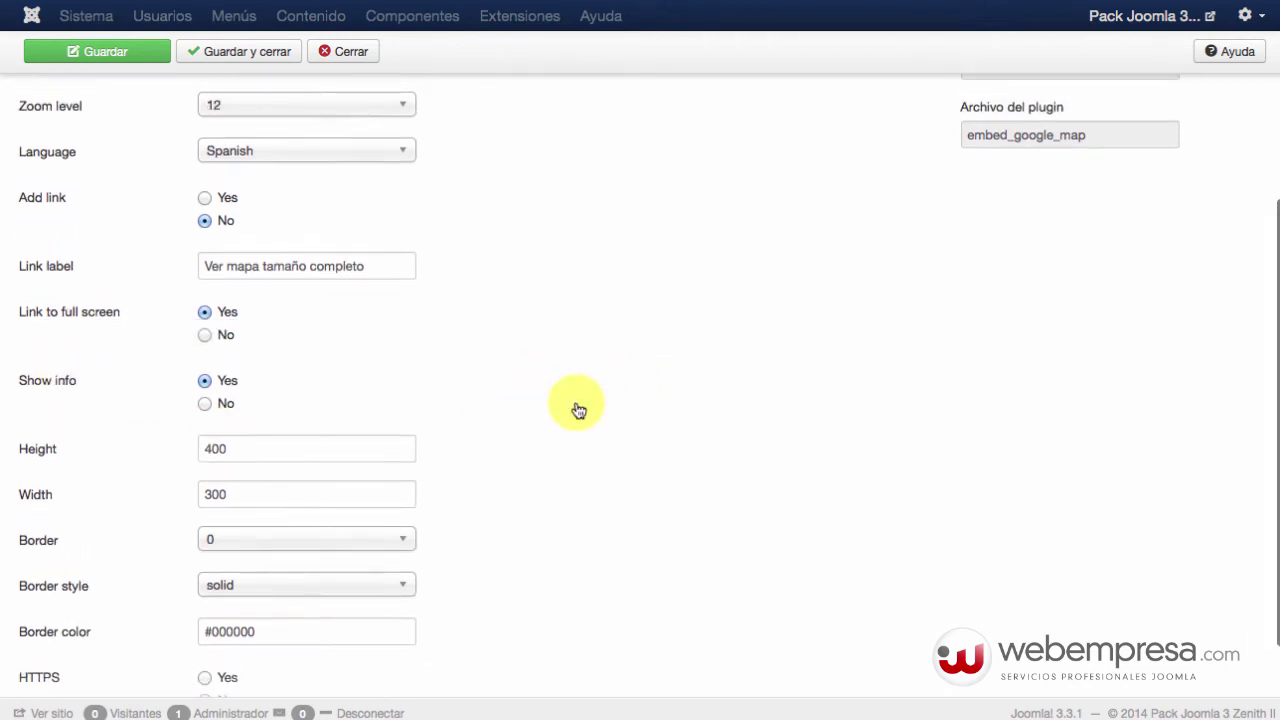
{"action": "scroll", "coordinate": [574, 409], "scroll_direction": "down", "scroll_amount": 1}
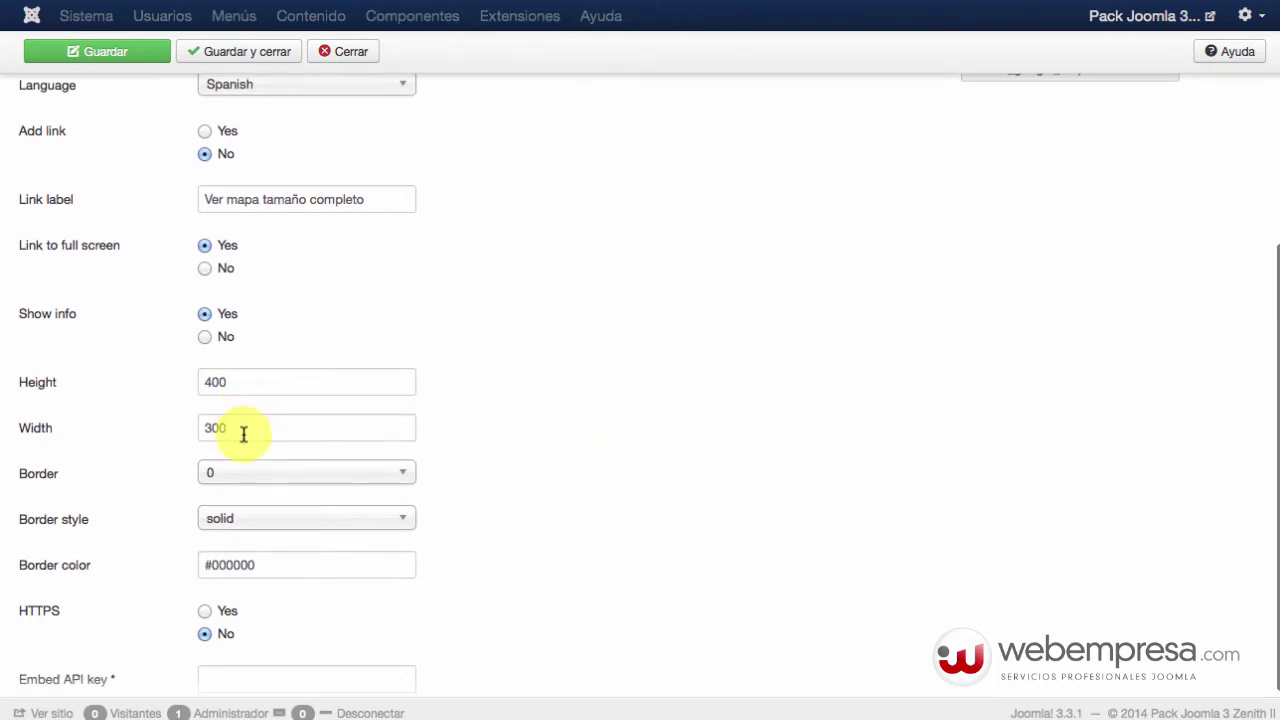
- Set the map height to 960, width to 400 and border thickness to 1
{"action": "double_click", "coordinate": [246, 382]}
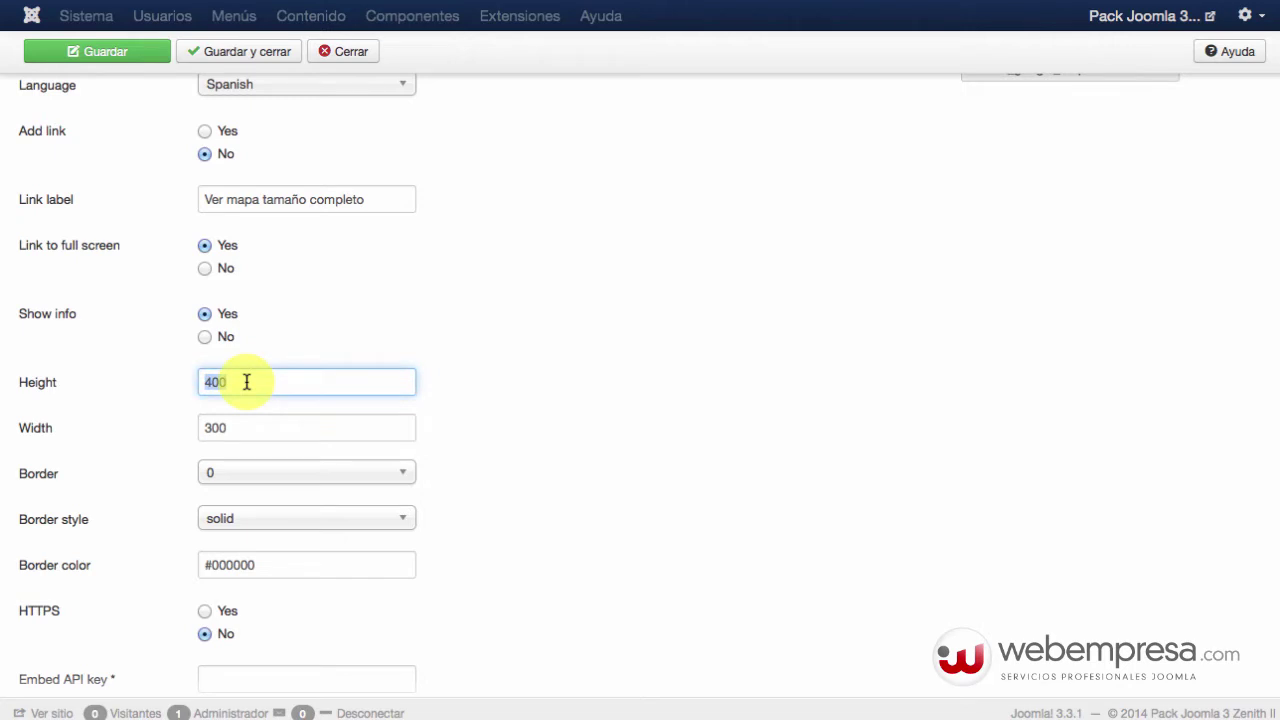
{"action": "type", "text": "960"}
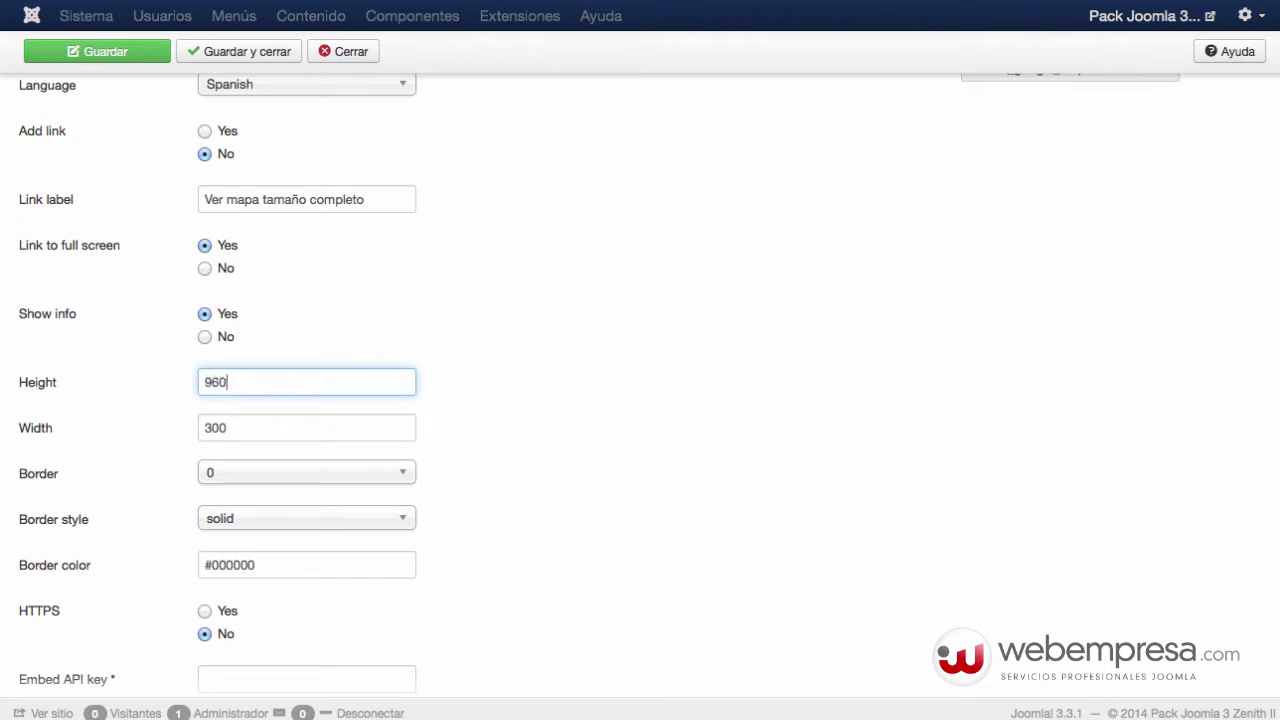
{"action": "key", "text": "Tab"}
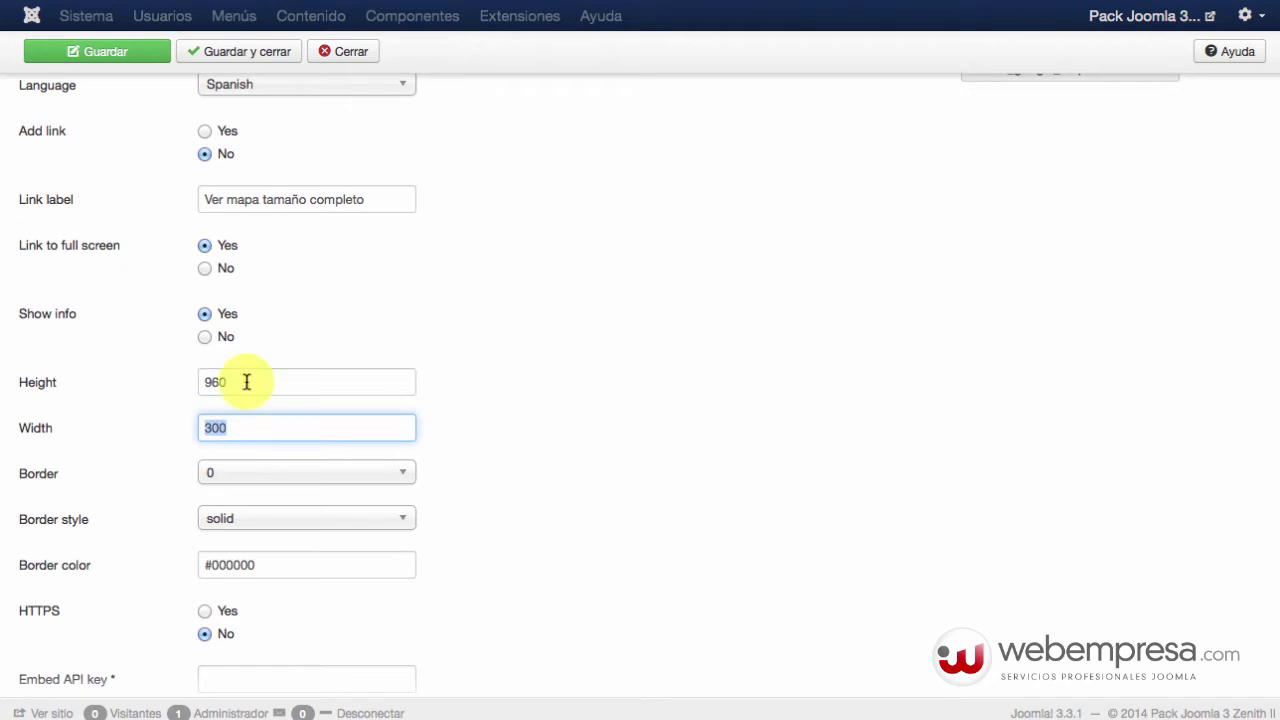
{"action": "type", "text": "4"}
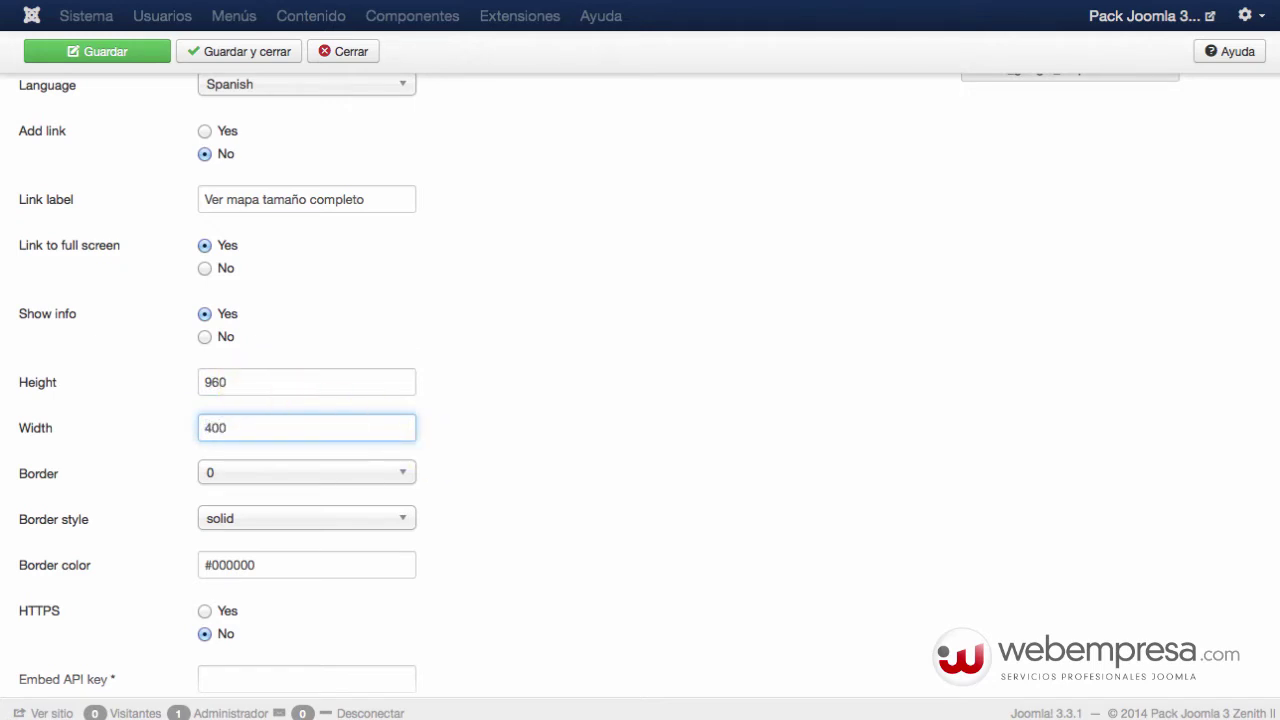
{"action": "left_click", "coordinate": [680, 490]}
{"action": "left_click", "coordinate": [401, 478]}
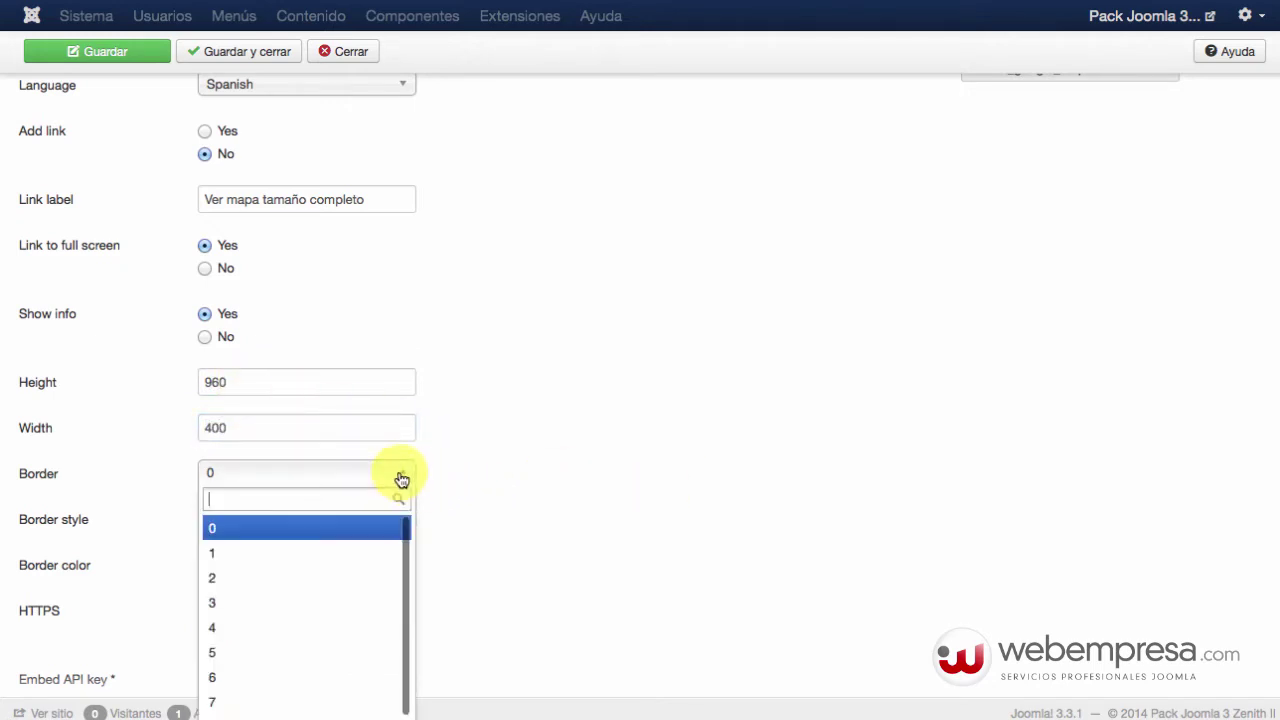
{"action": "left_click", "coordinate": [340, 555]}
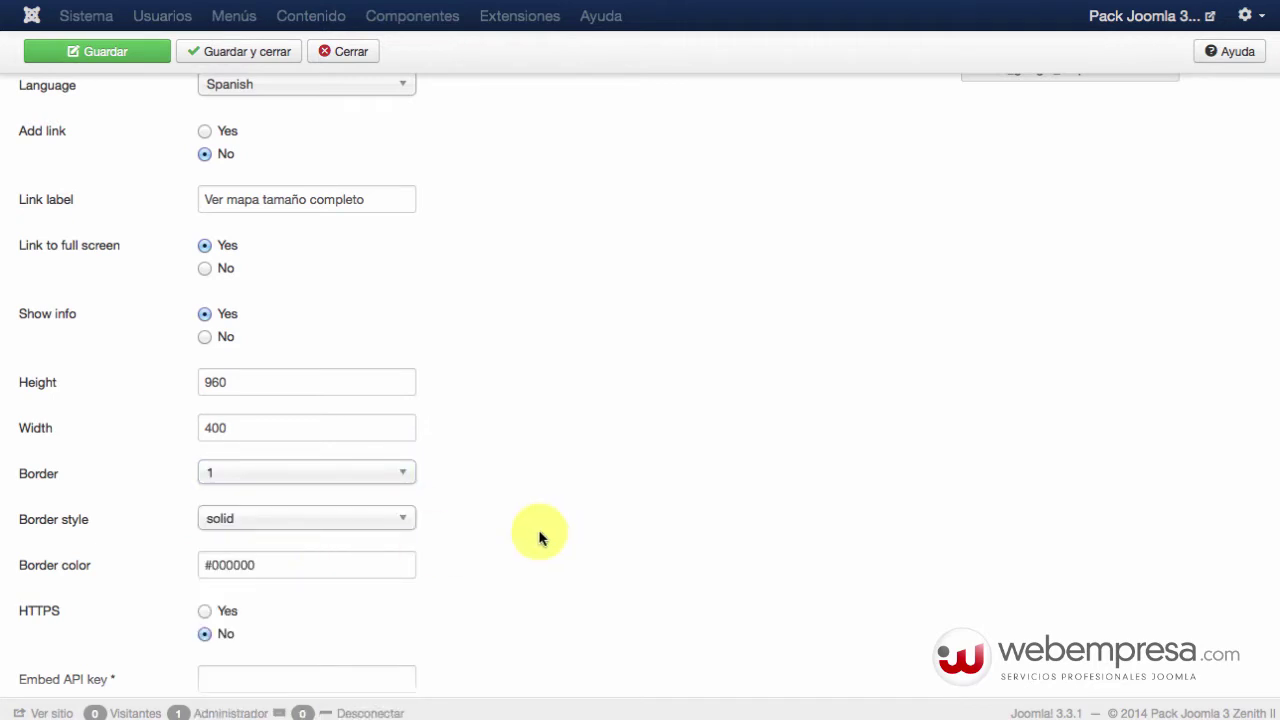
- Set the plugin's Estado to Habilitado
{"action": "scroll", "coordinate": [430, 545], "scroll_direction": "down", "scroll_amount": 1}
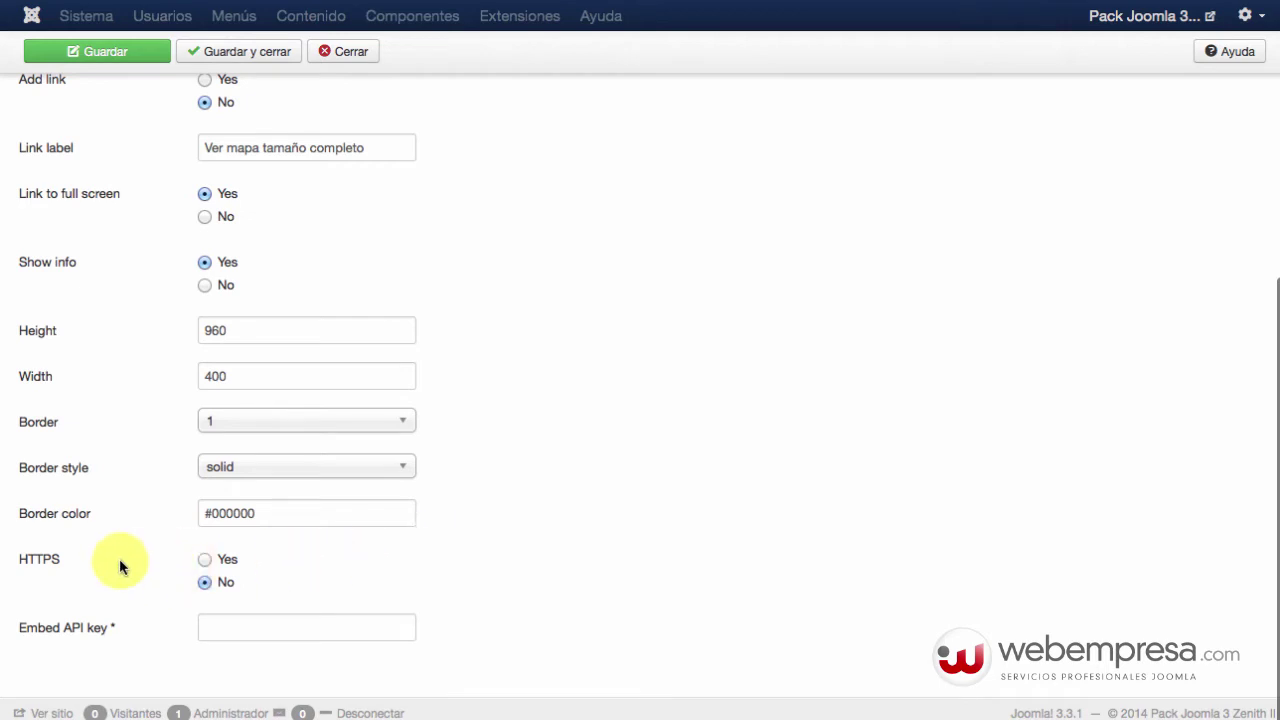
{"action": "mouse_move", "coordinate": [52, 571]}
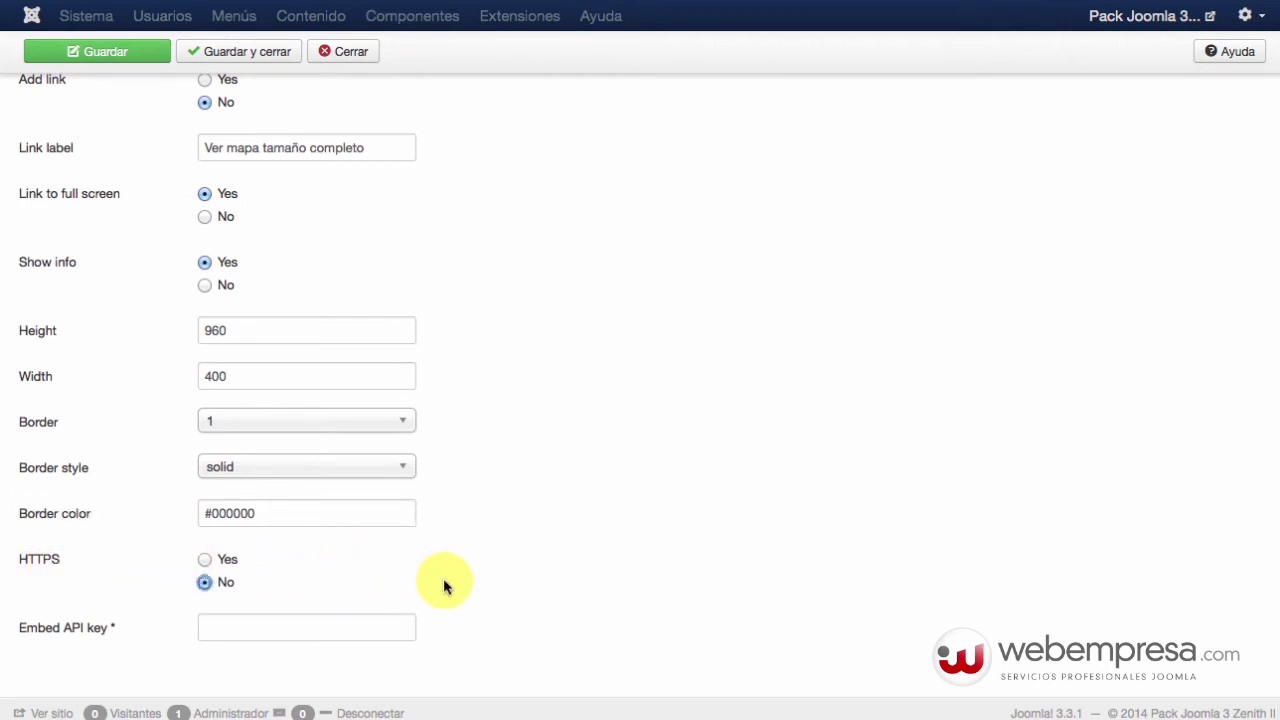
{"action": "mouse_move", "coordinate": [88, 638]}
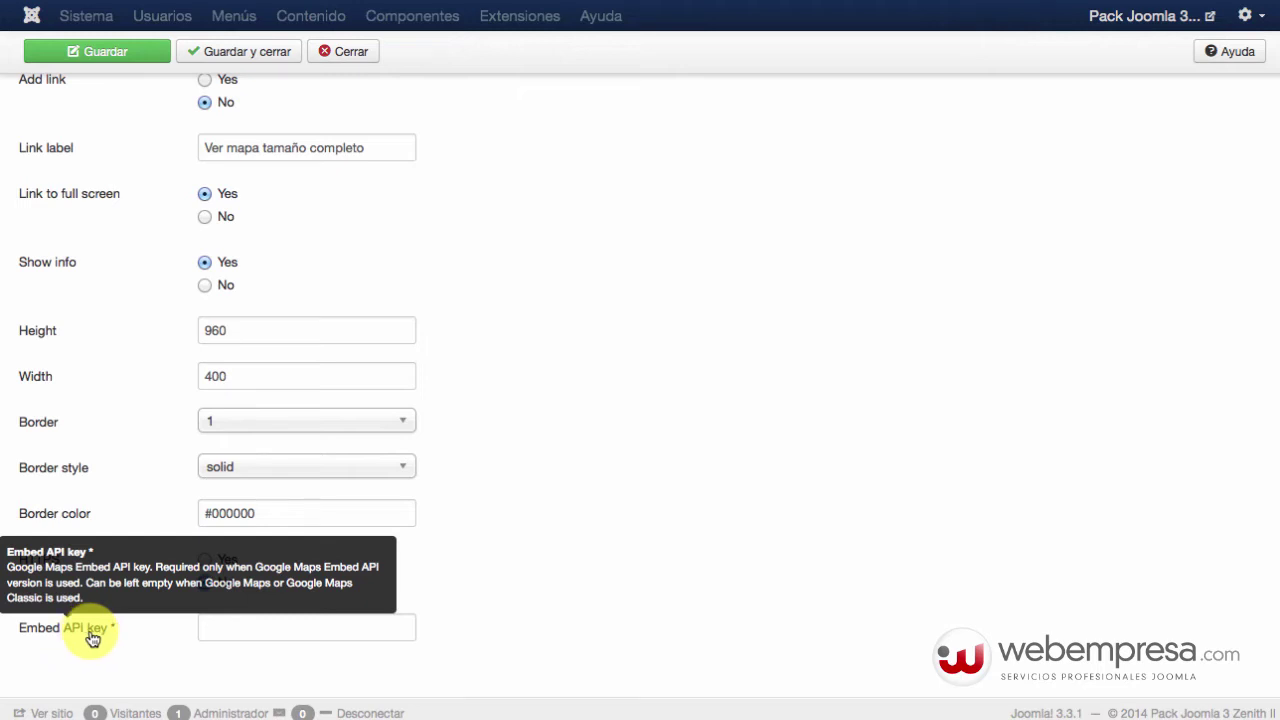
{"action": "left_click", "coordinate": [220, 627]}
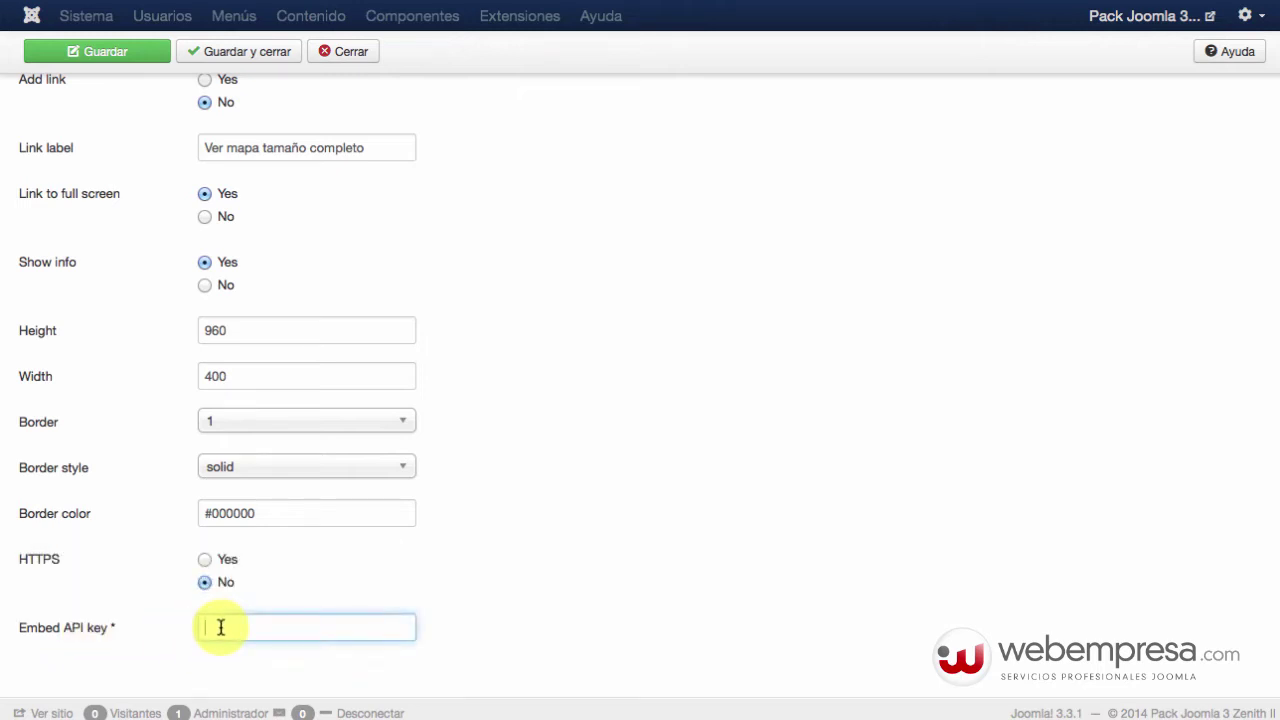
{"action": "scroll", "coordinate": [366, 406], "scroll_direction": "up", "scroll_amount": 10}
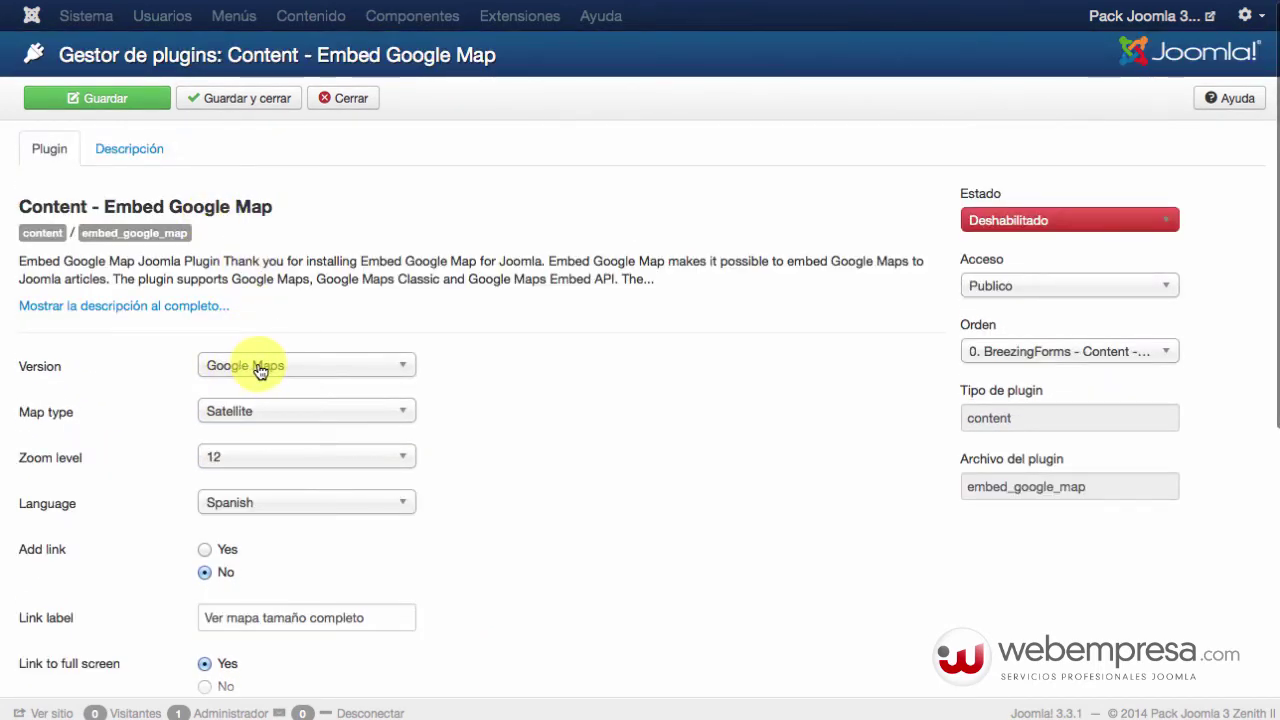
{"action": "scroll", "coordinate": [540, 509], "scroll_direction": "down", "scroll_amount": 10}
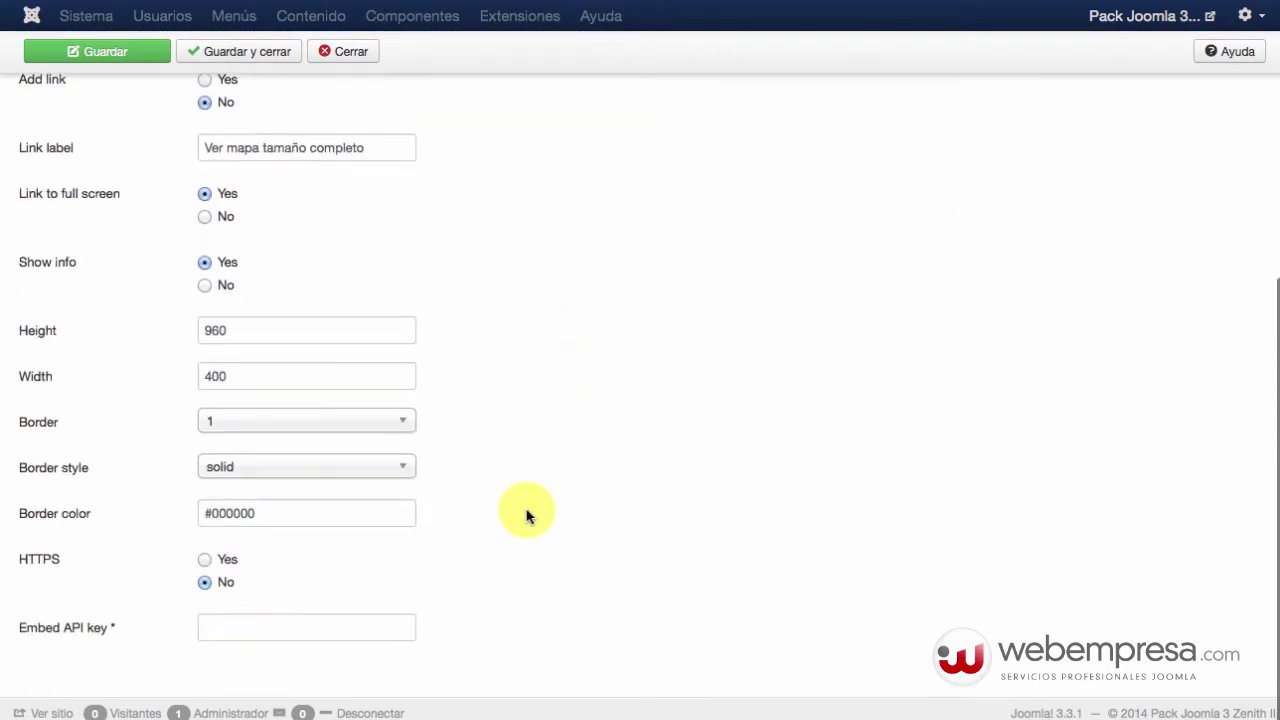
{"action": "scroll", "coordinate": [563, 591], "scroll_direction": "up", "scroll_amount": 10}
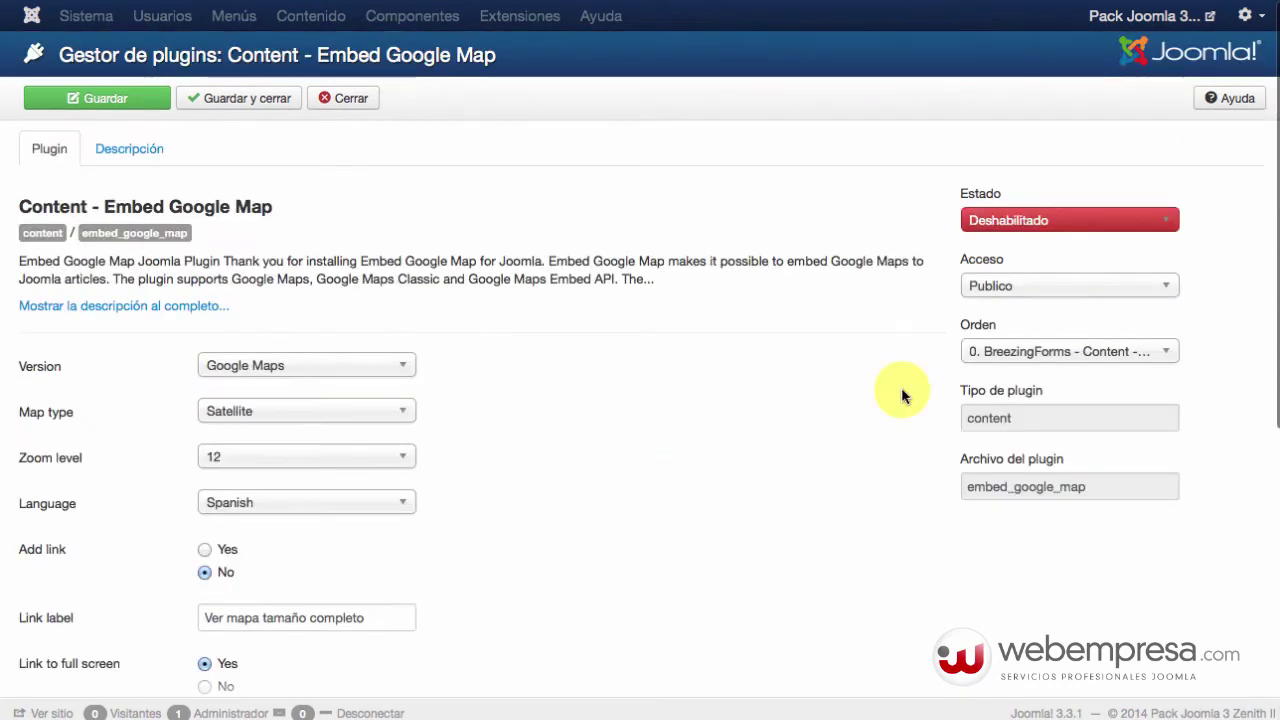
{"action": "left_click", "coordinate": [1105, 220]}
{"action": "left_click", "coordinate": [1086, 246]}
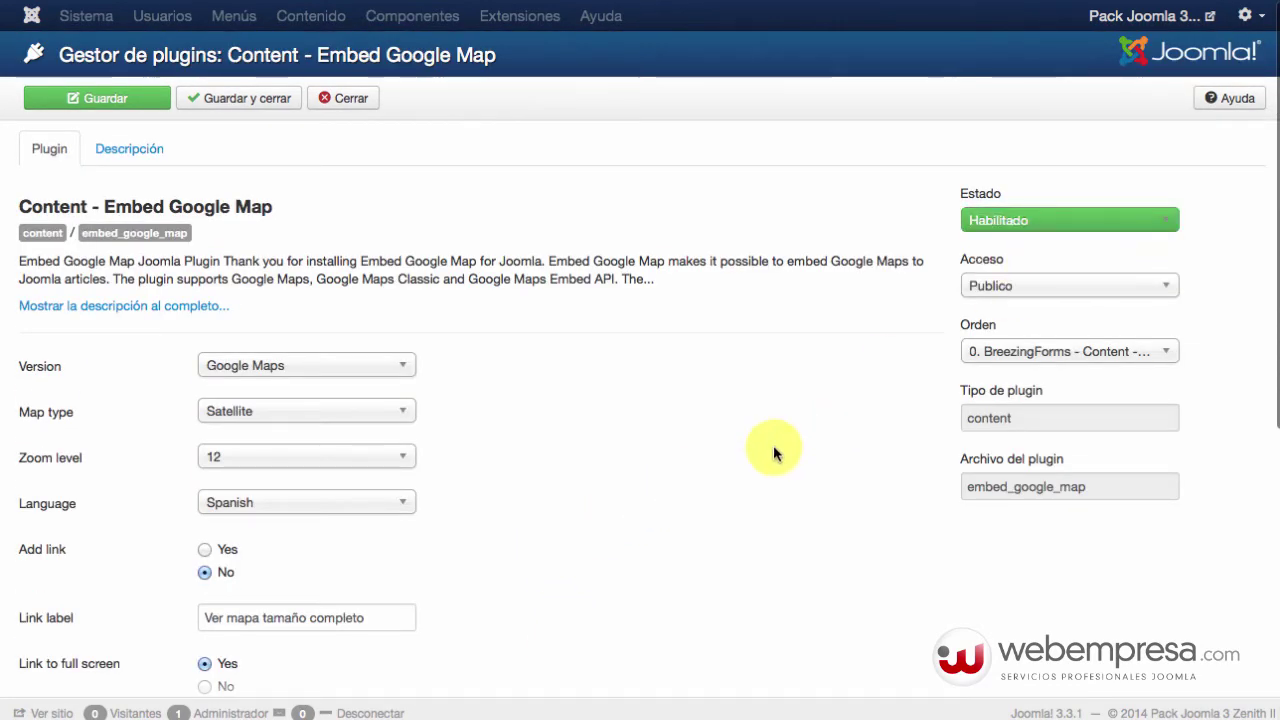
- Read the plugin's Descripción tab and its google_map syntax examples
{"action": "mouse_move", "coordinate": [184, 241]}
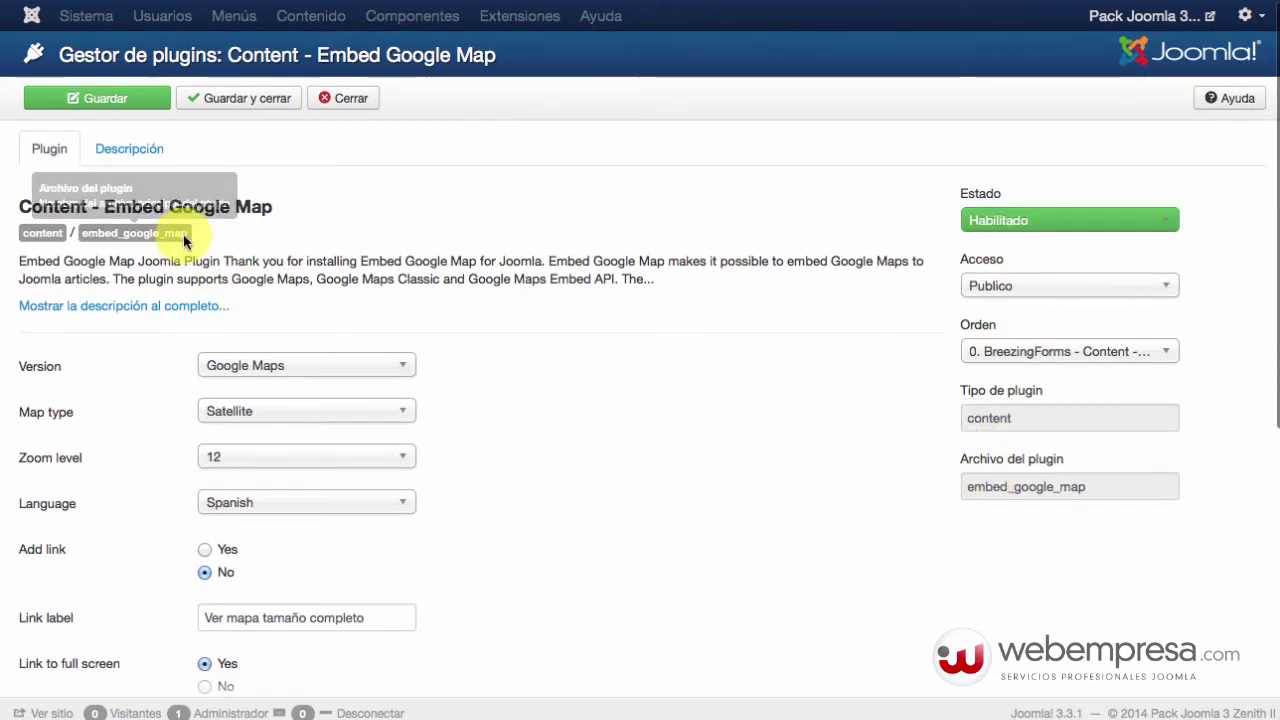
{"action": "left_click", "coordinate": [115, 148]}
{"action": "scroll", "coordinate": [300, 300], "scroll_direction": "down", "scroll_amount": 5}
{"action": "scroll", "coordinate": [300, 306], "scroll_direction": "down", "scroll_amount": 2}
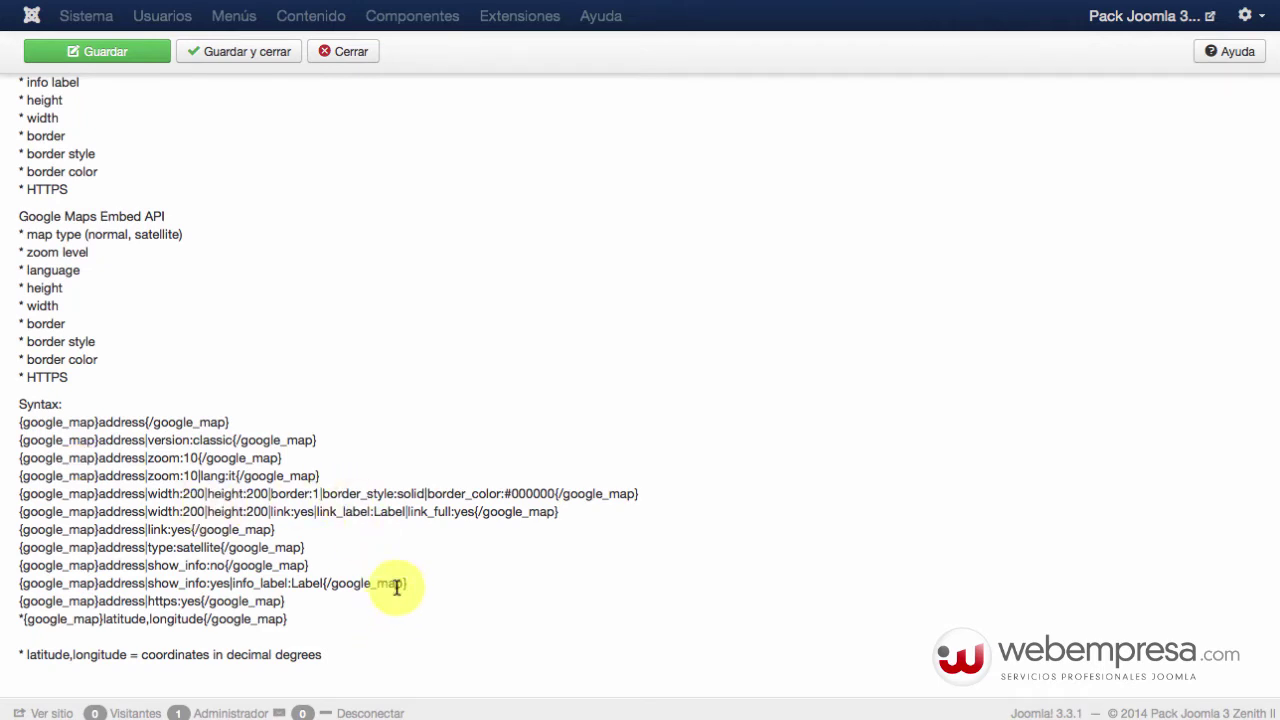
{"action": "scroll", "coordinate": [396, 585], "scroll_direction": "up", "scroll_amount": 3}
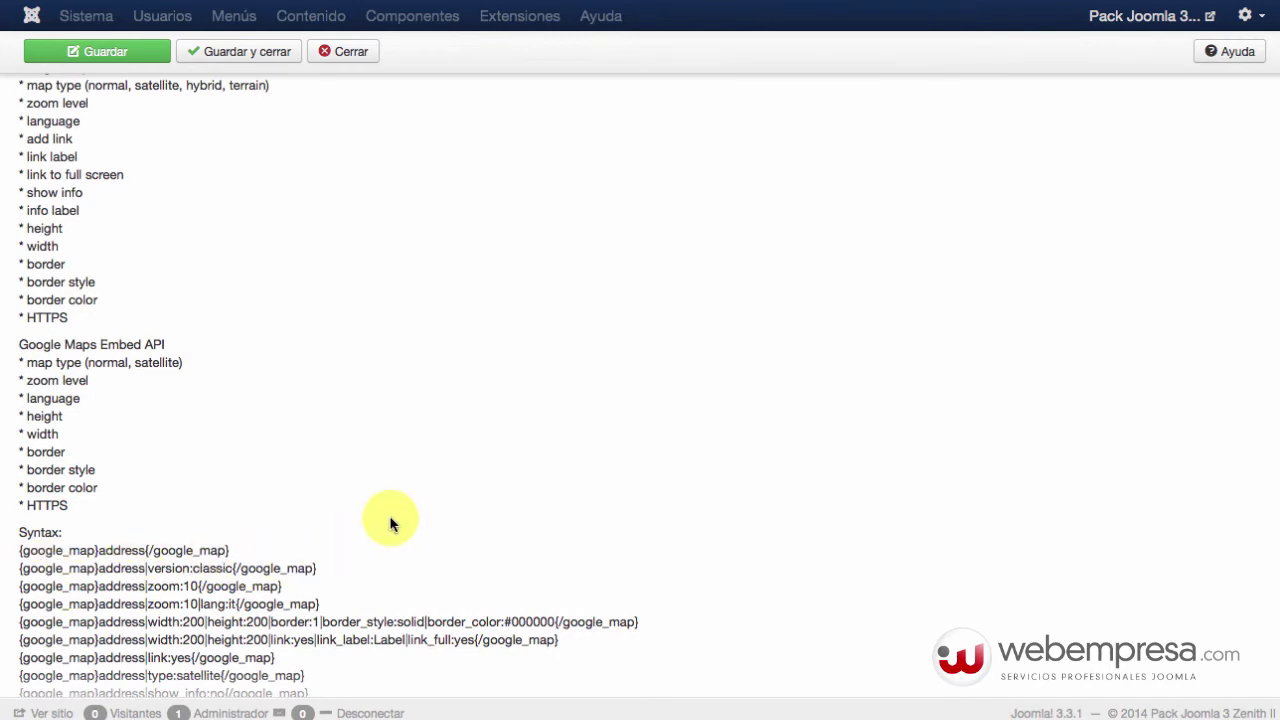
{"action": "scroll", "coordinate": [390, 524], "scroll_direction": "up", "scroll_amount": 10}
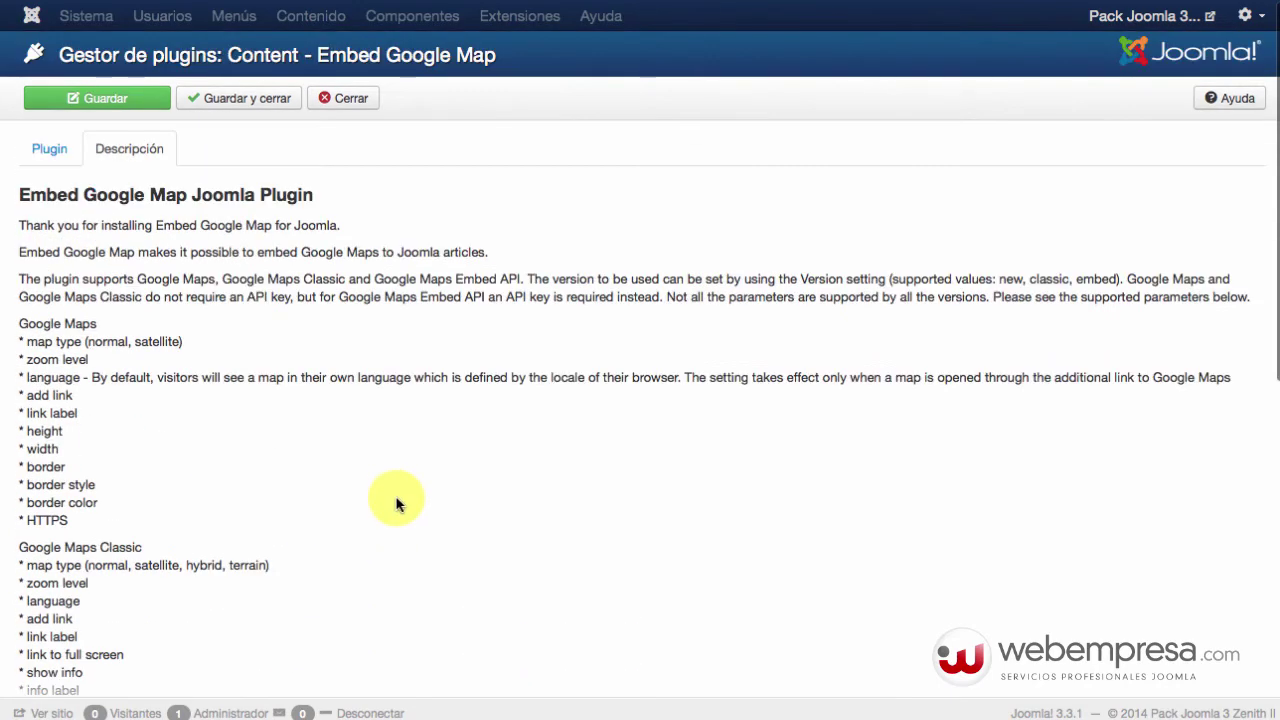
{"action": "scroll", "coordinate": [393, 505], "scroll_direction": "down", "scroll_amount": 8}
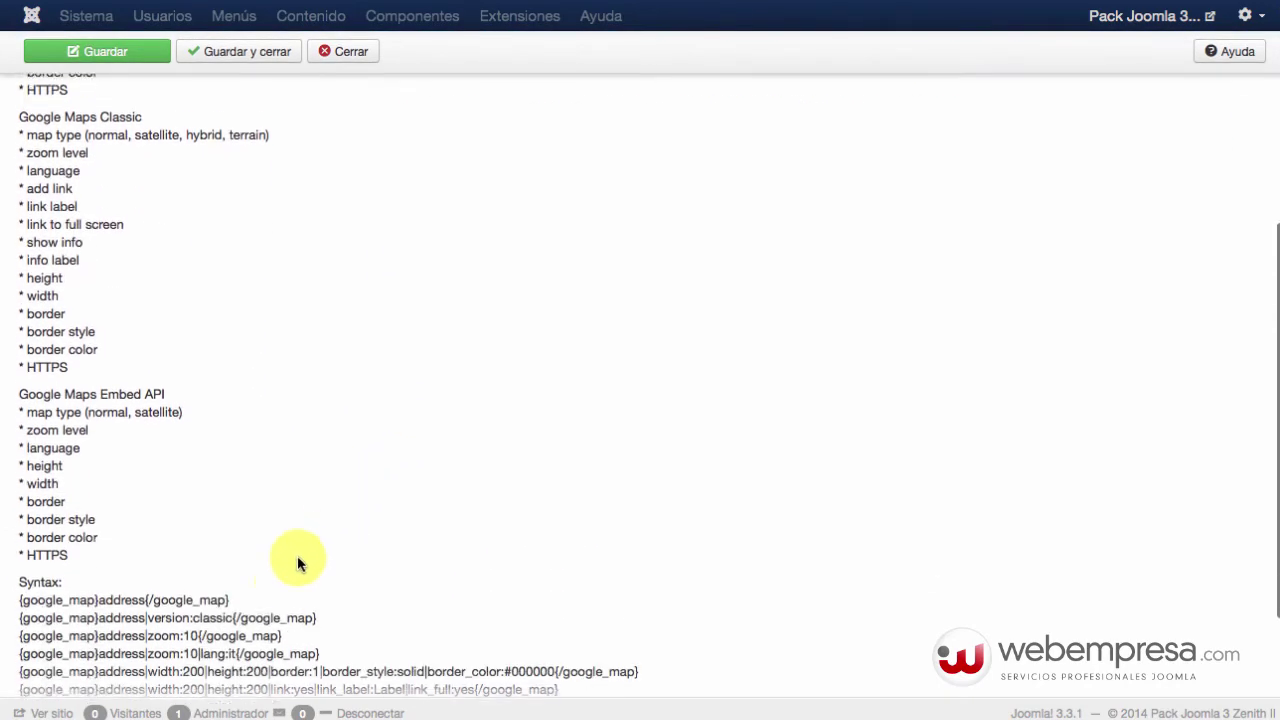
{"action": "triple_click", "coordinate": [17, 588]}
{"action": "left_click", "coordinate": [4, 588]}
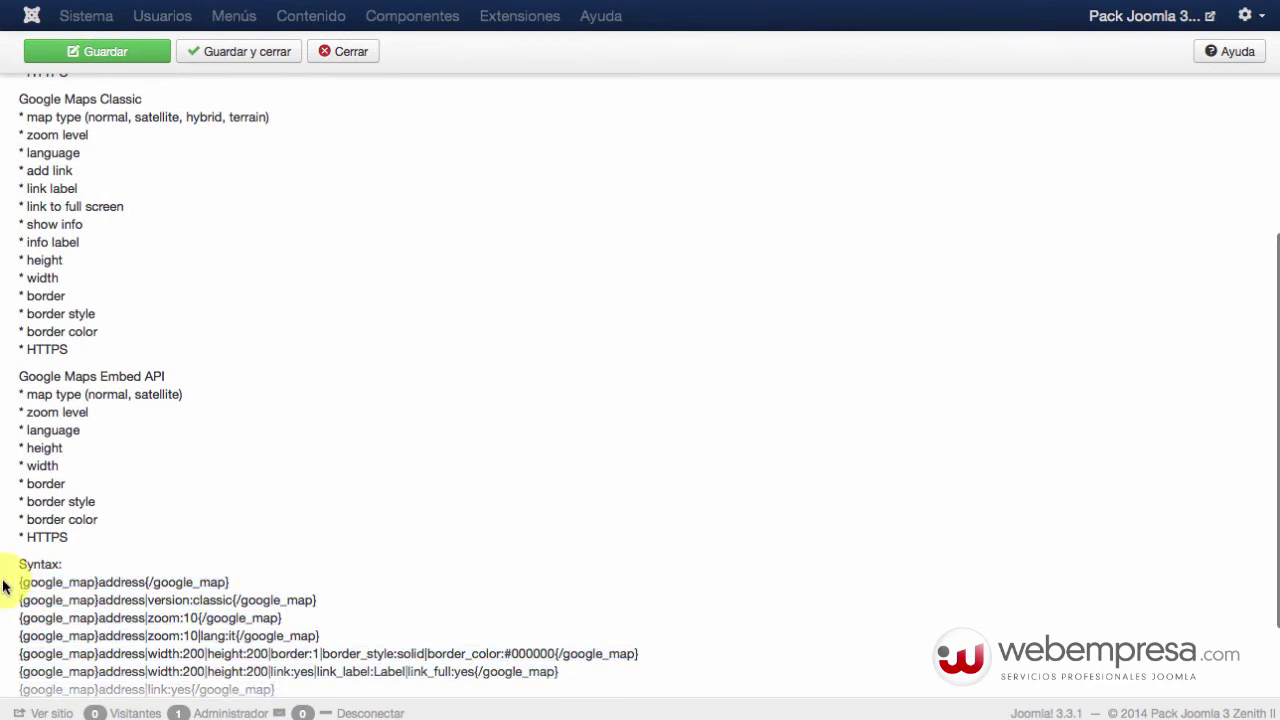
{"action": "triple_click", "coordinate": [15, 585]}
{"action": "left_click", "coordinate": [100, 581]}
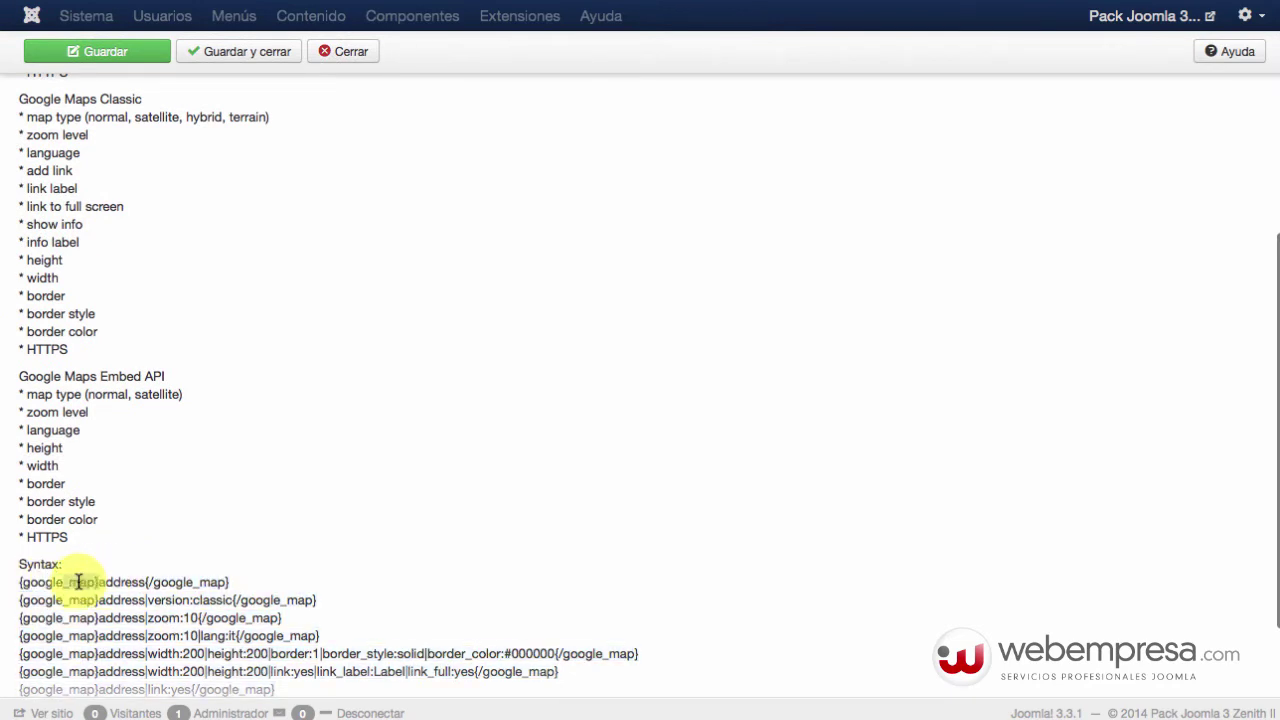
{"action": "left_click_drag", "start_coordinate": [98, 582], "coordinate": [240, 584]}
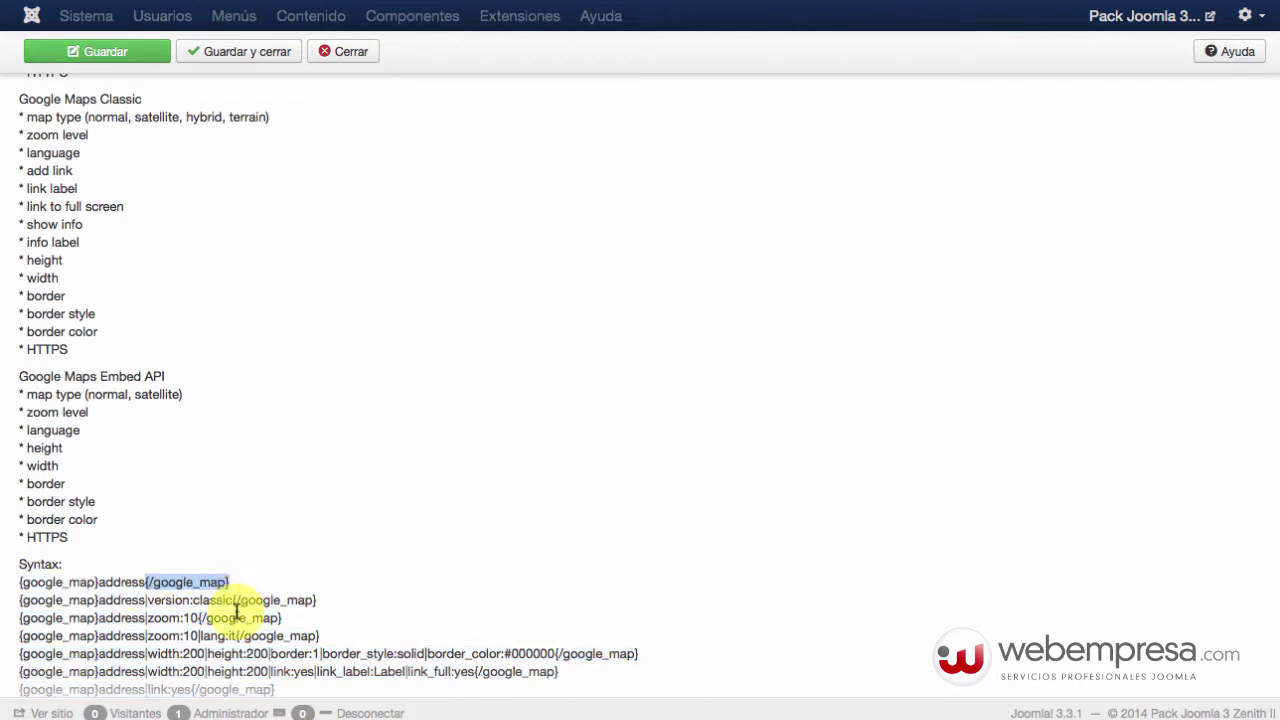
{"action": "left_click", "coordinate": [235, 590]}
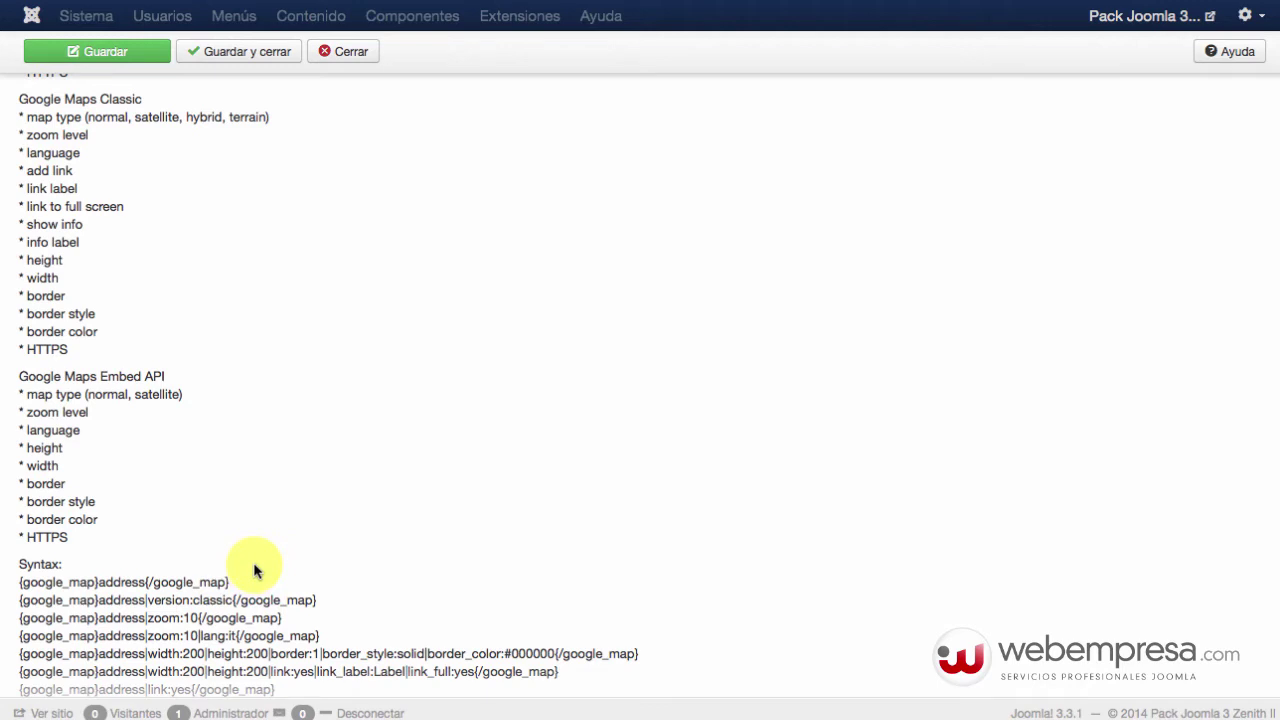
- Check the live Localizanos page, then return to the Joomla administrator
{"action": "left_click", "coordinate": [378, 8]}
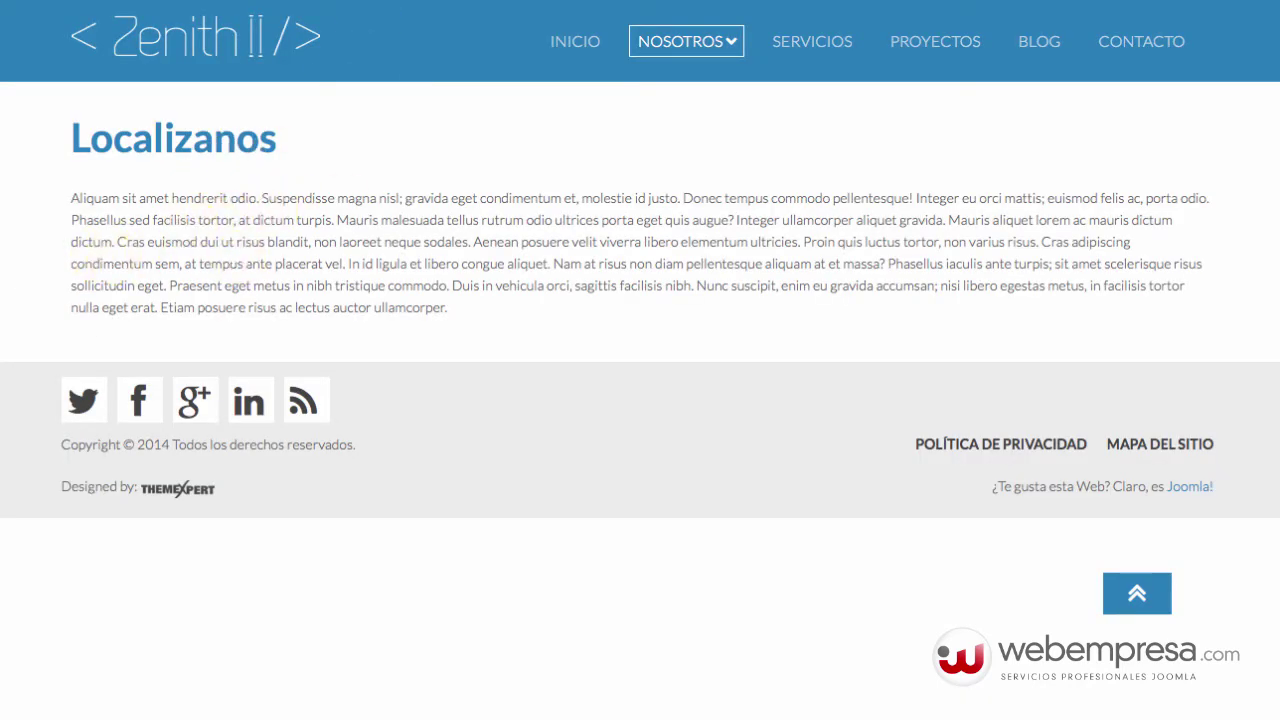
{"action": "left_click", "coordinate": [368, 10]}
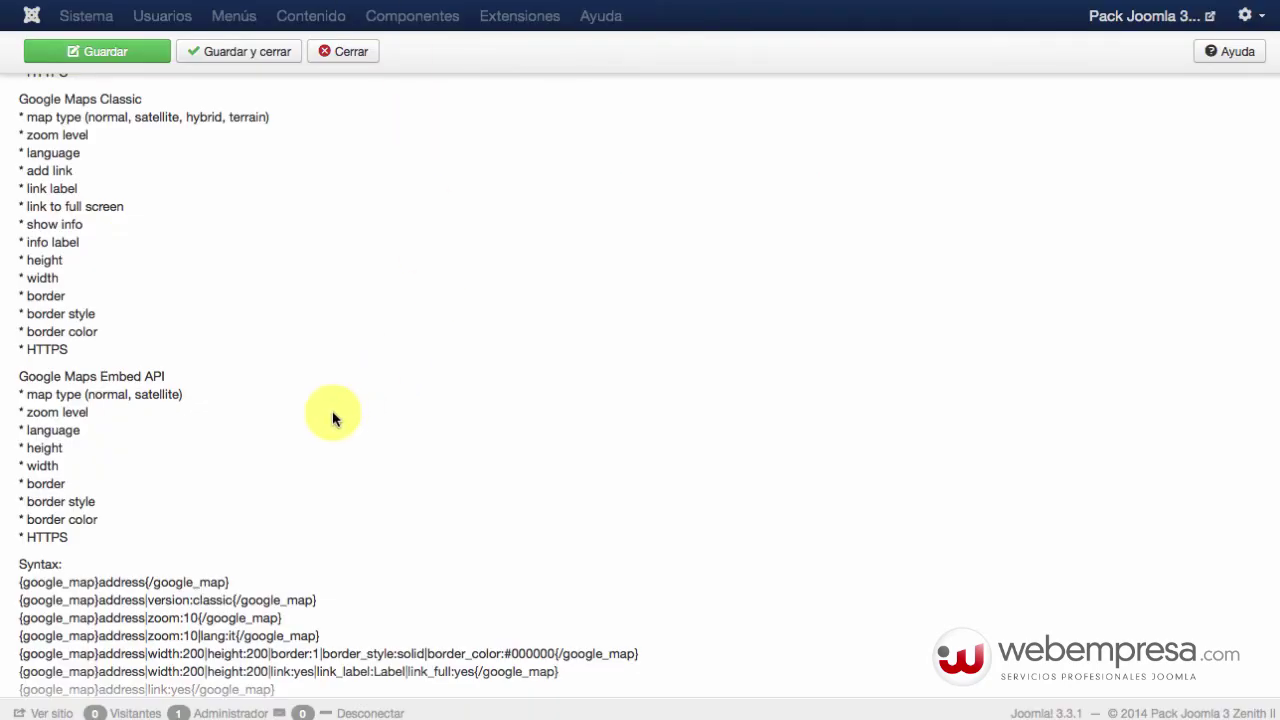
{"action": "scroll", "coordinate": [330, 412], "scroll_direction": "up", "scroll_amount": 1}
{"action": "scroll", "coordinate": [328, 410], "scroll_direction": "up", "scroll_amount": 6}
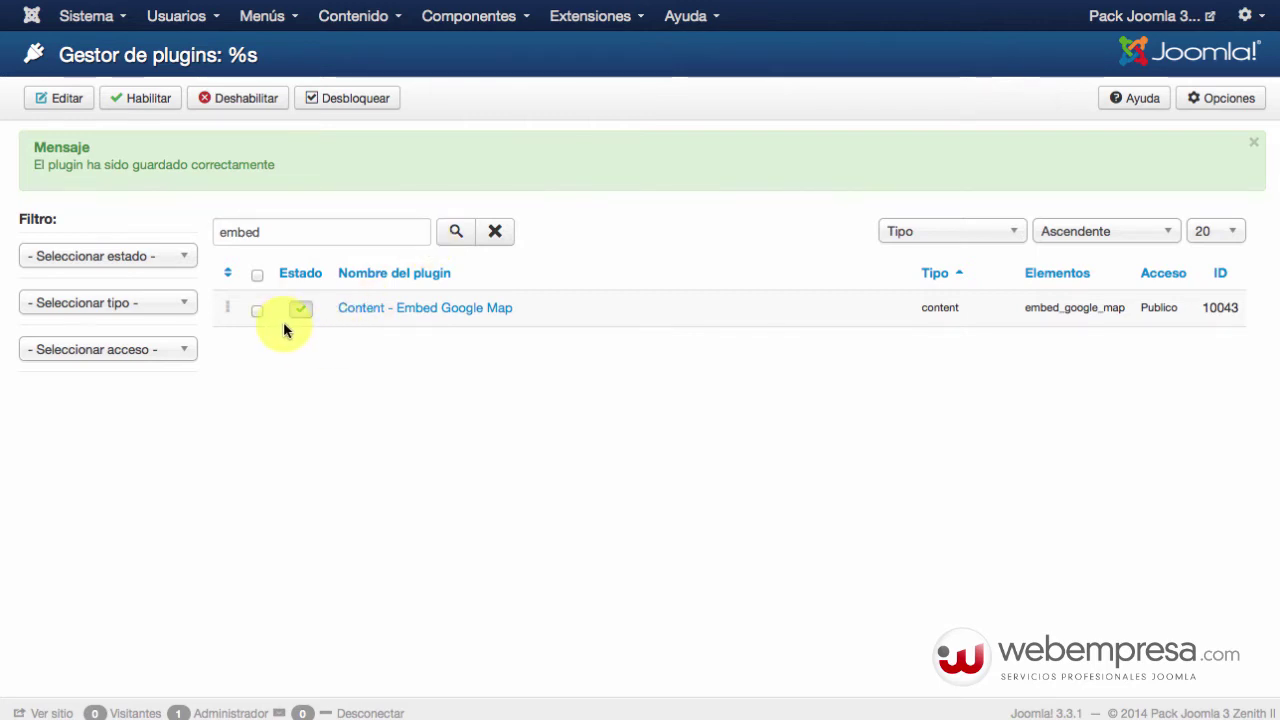
- Open the Localizanos article from the article manager for editing
{"action": "left_click", "coordinate": [340, 22]}
{"action": "left_click", "coordinate": [343, 38]}
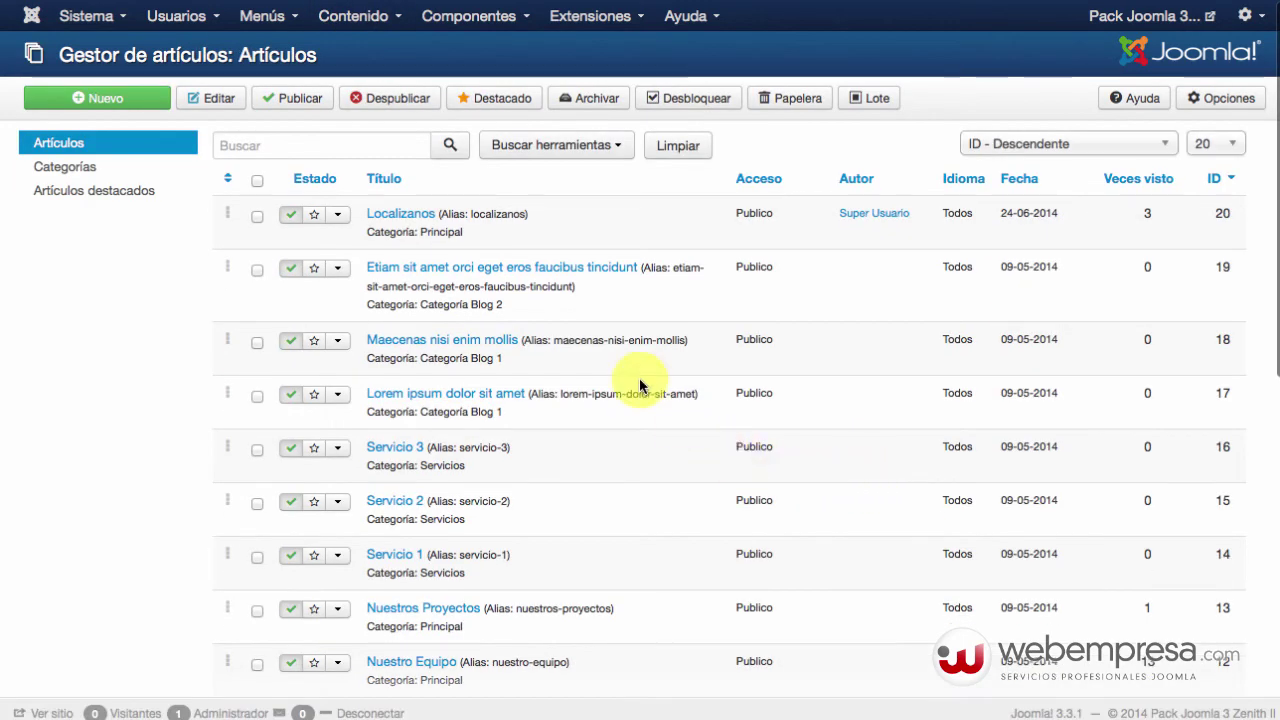
{"action": "left_click", "coordinate": [390, 214]}
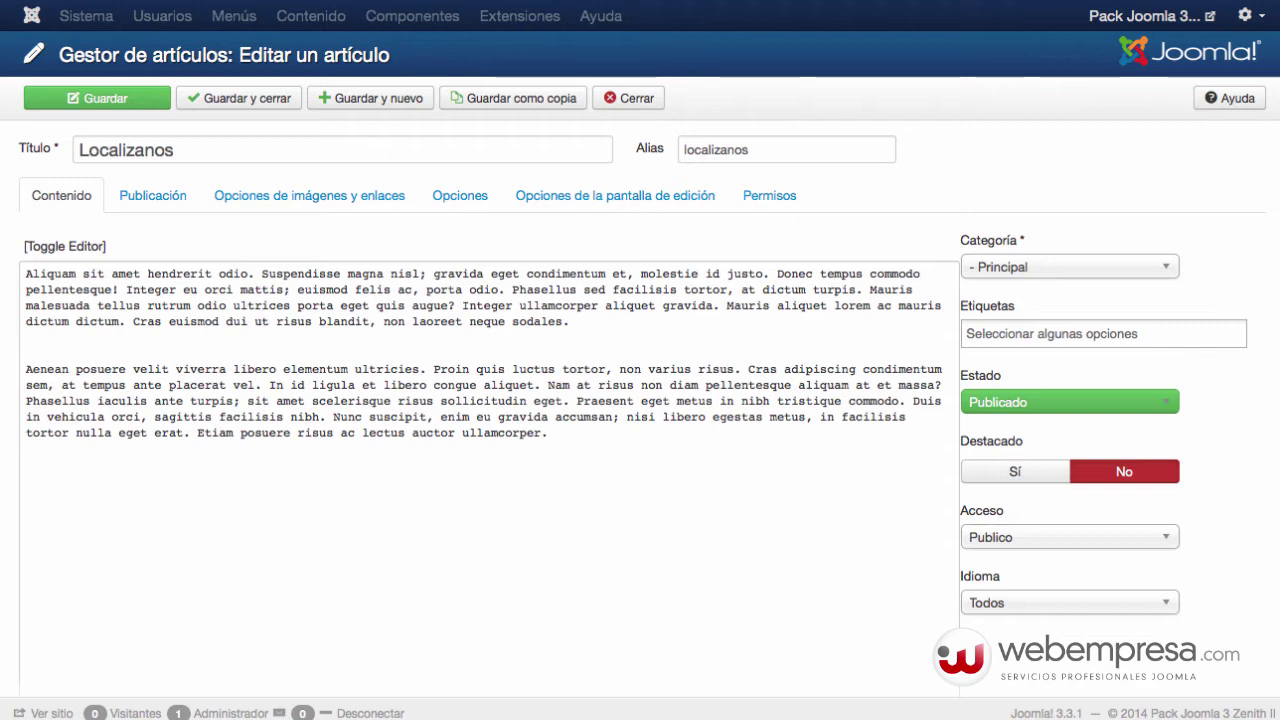
- Insert a {google_map} tag pair with placeholder text between the article's paragraphs
{"action": "left_click", "coordinate": [424, 346]}
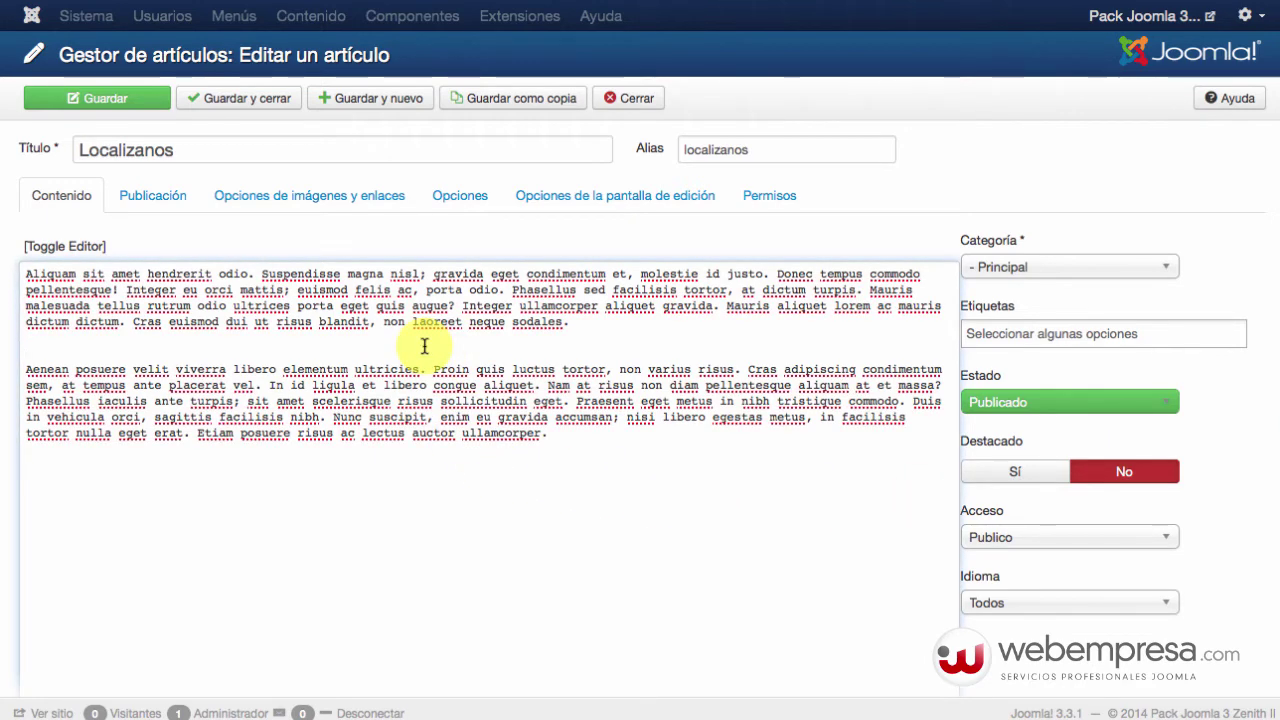
{"action": "type", "text": "{google_map}"}
{"action": "key", "text": "Return"}
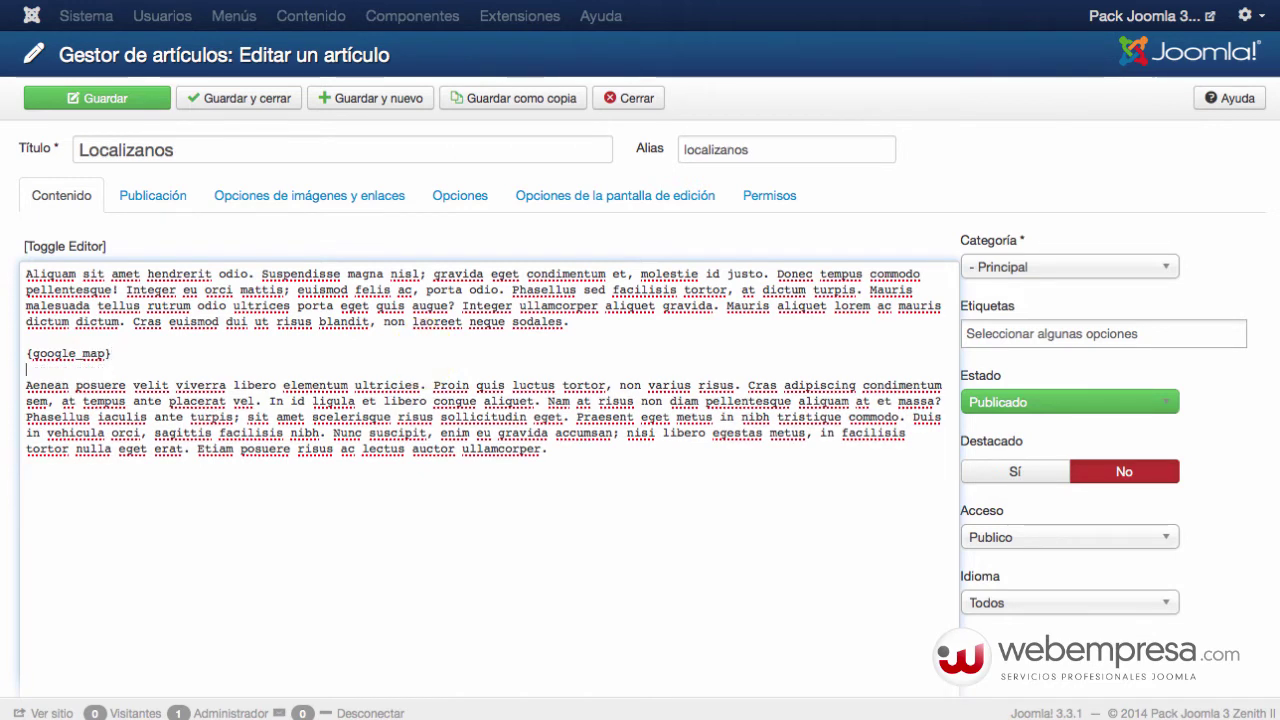
{"action": "type", "text": "{google_map}"}
{"action": "key", "text": "Return"}
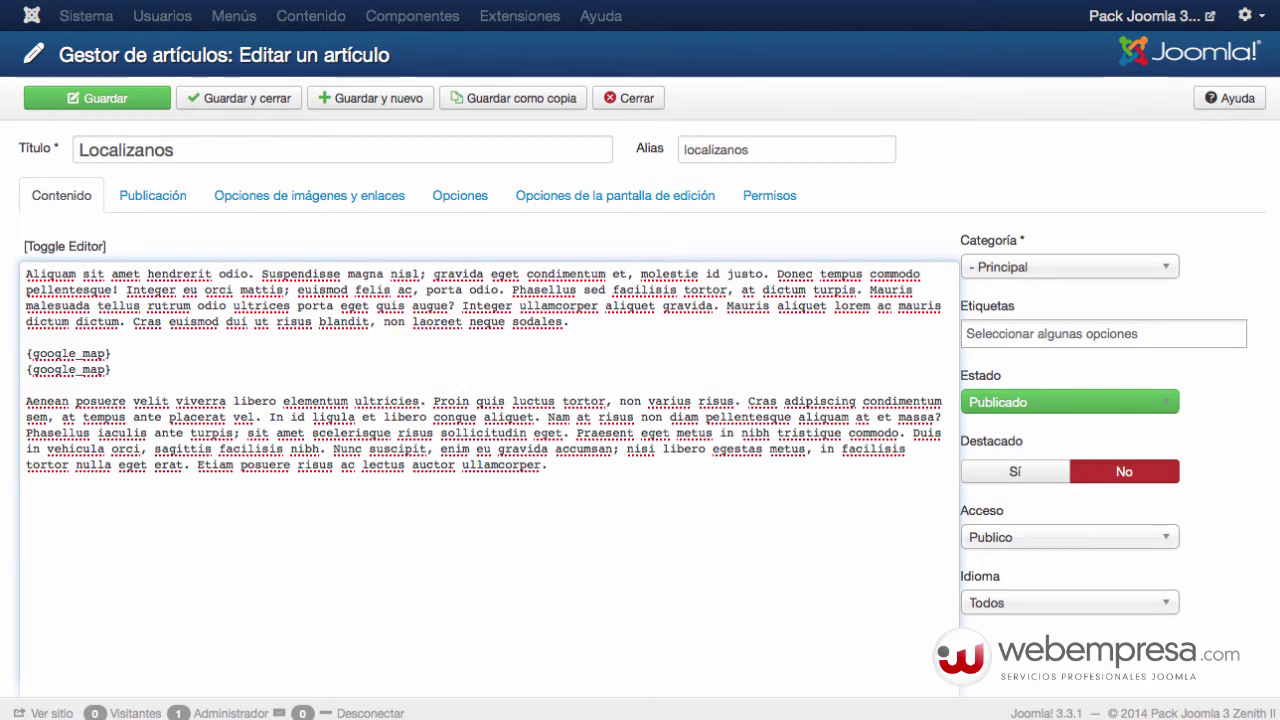
{"action": "key", "text": "Delete"}
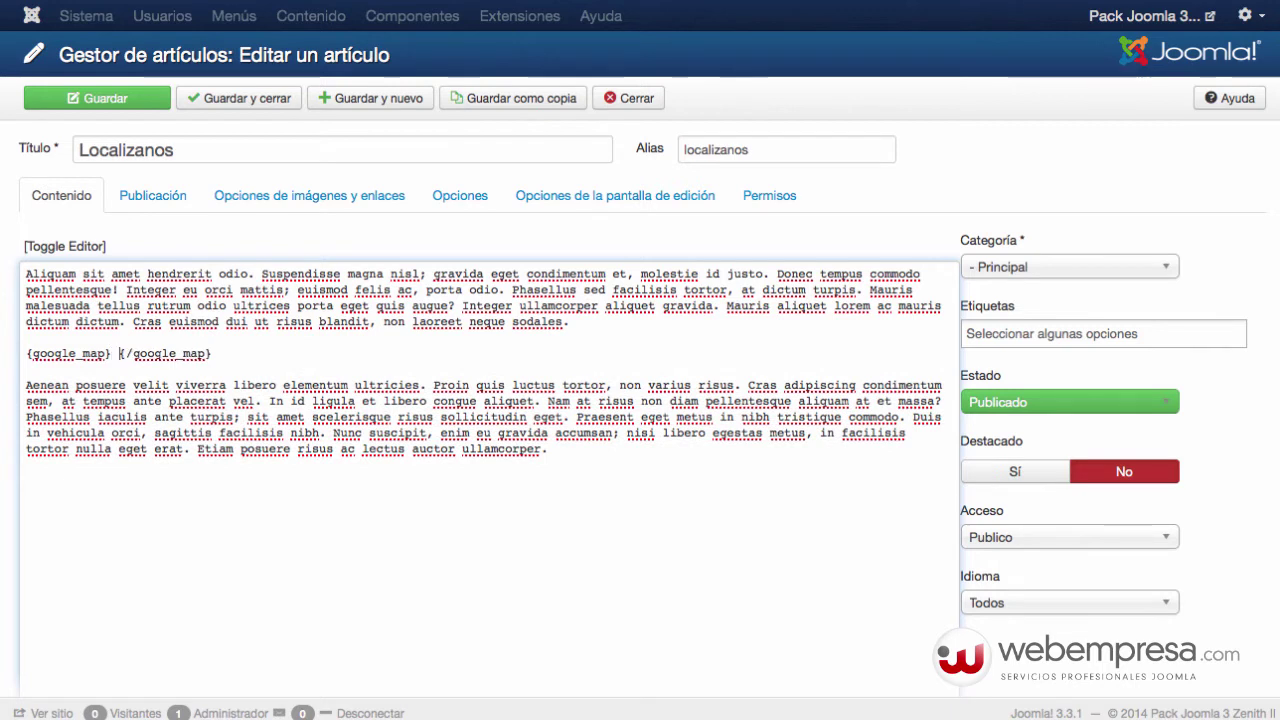
{"action": "type", "text": "fhlahflahflhadslfhlsdhff"}
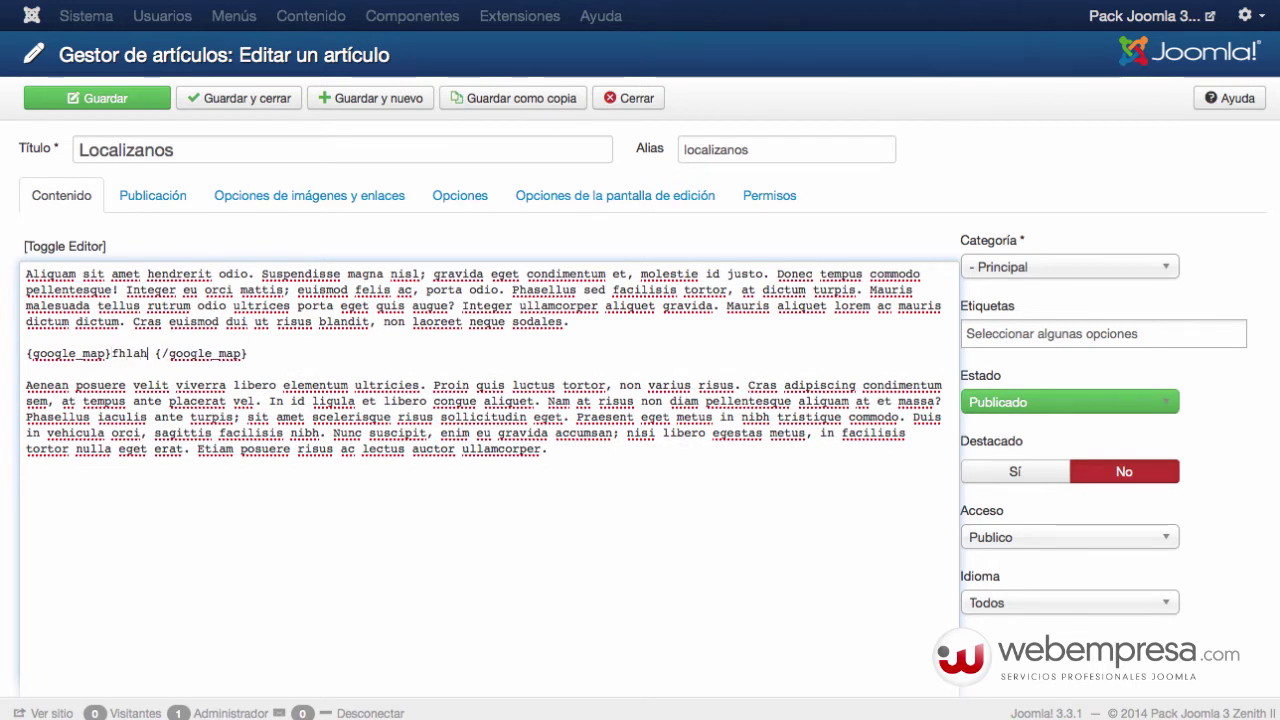
{"action": "key", "text": "Delete"}
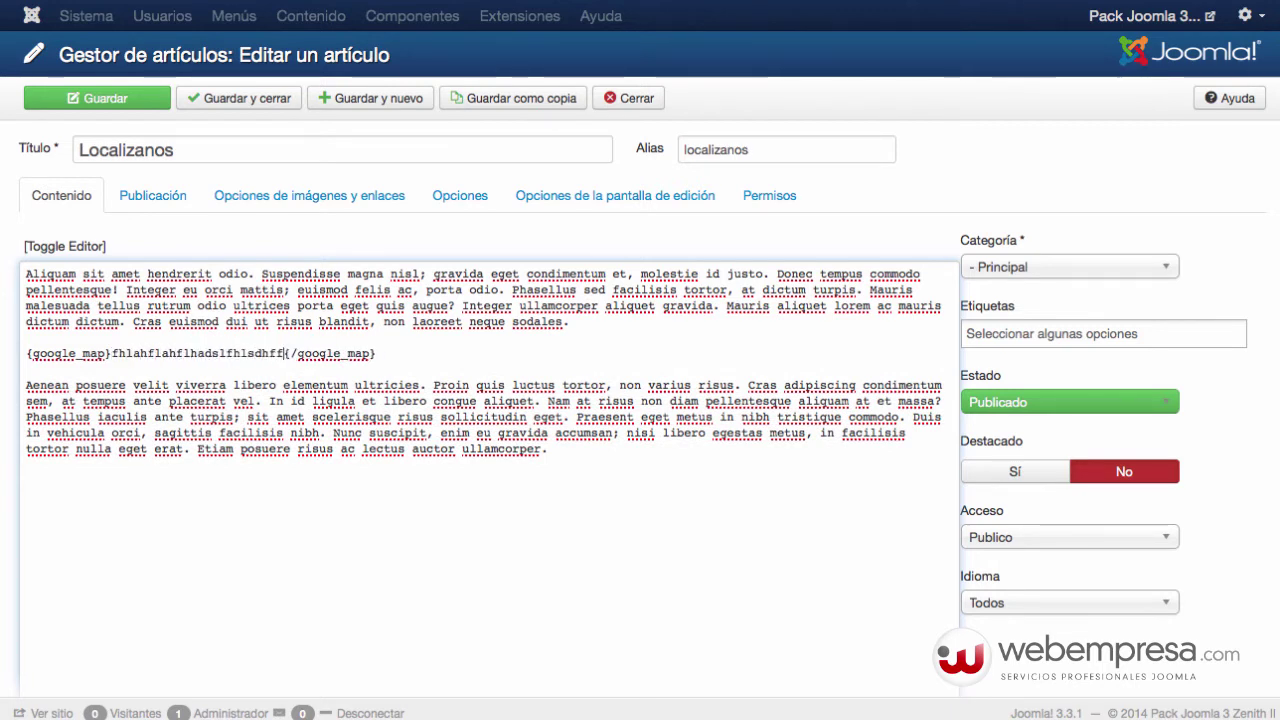
{"action": "key", "text": "alt+shift+Left"}
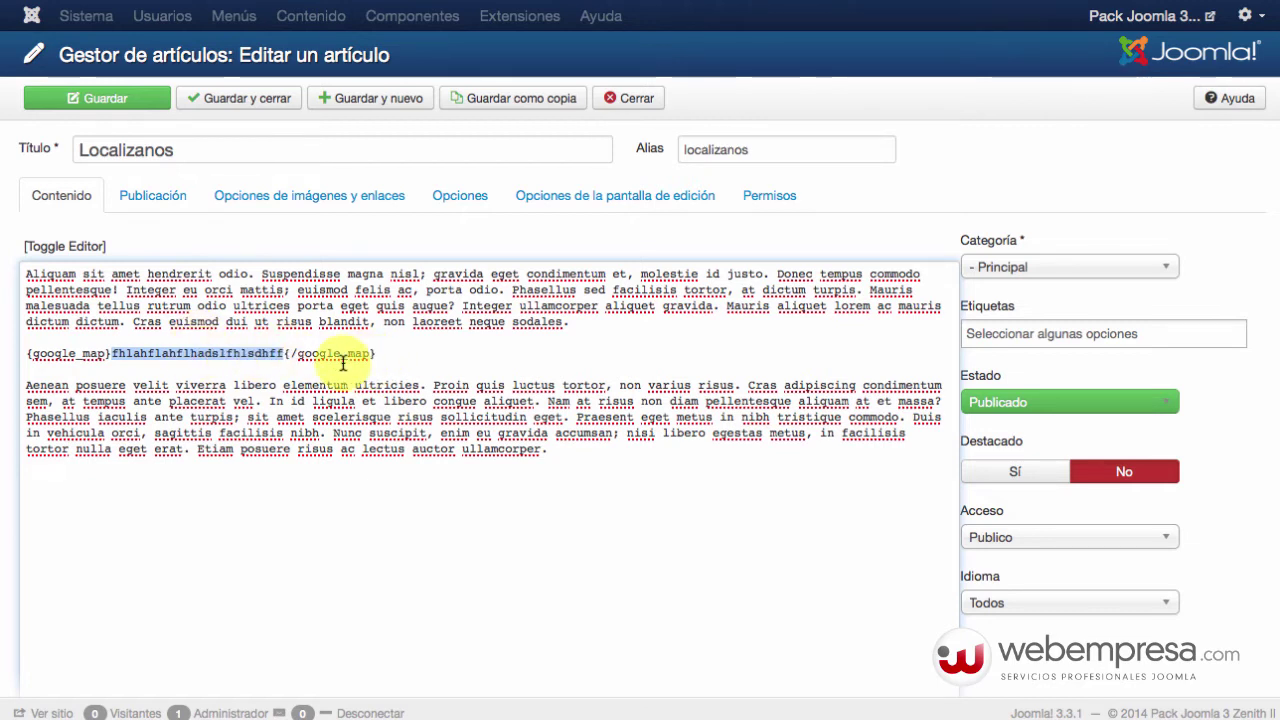
{"action": "key", "text": "Right"}
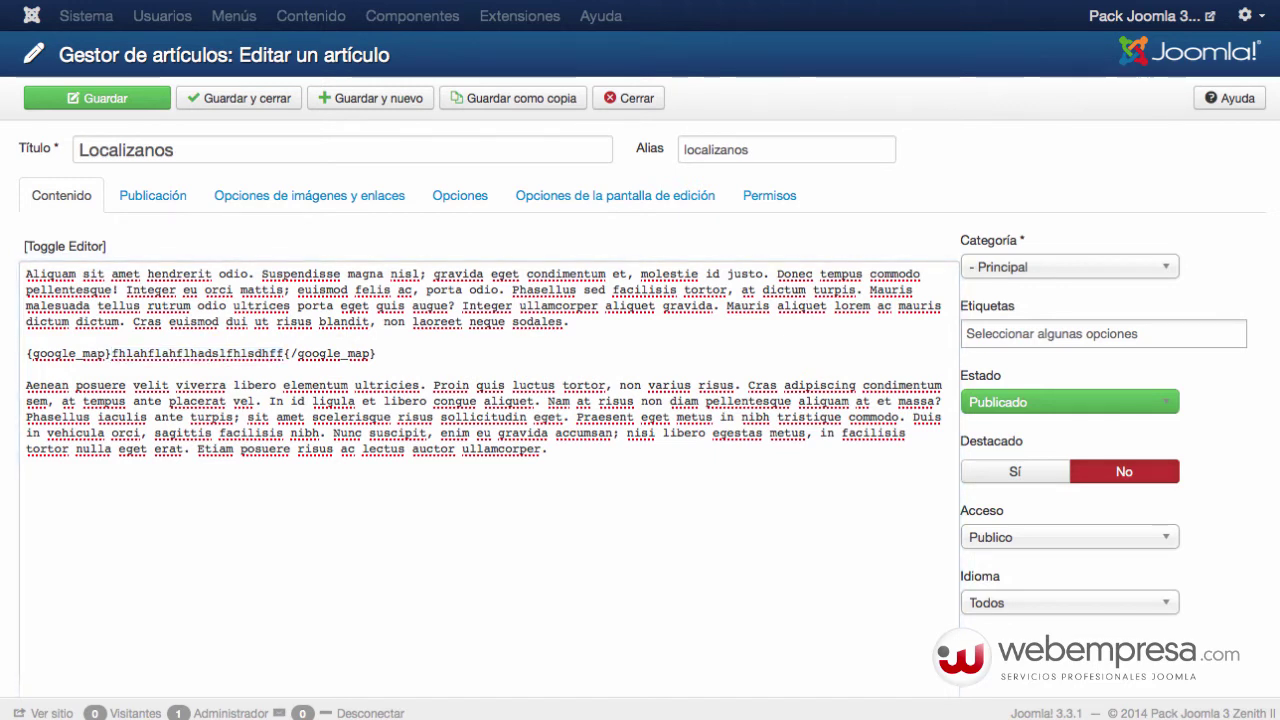
{"action": "double_click", "coordinate": [248, 353]}
{"action": "left_click", "coordinate": [246, 354]}
{"action": "double_click", "coordinate": [246, 354]}
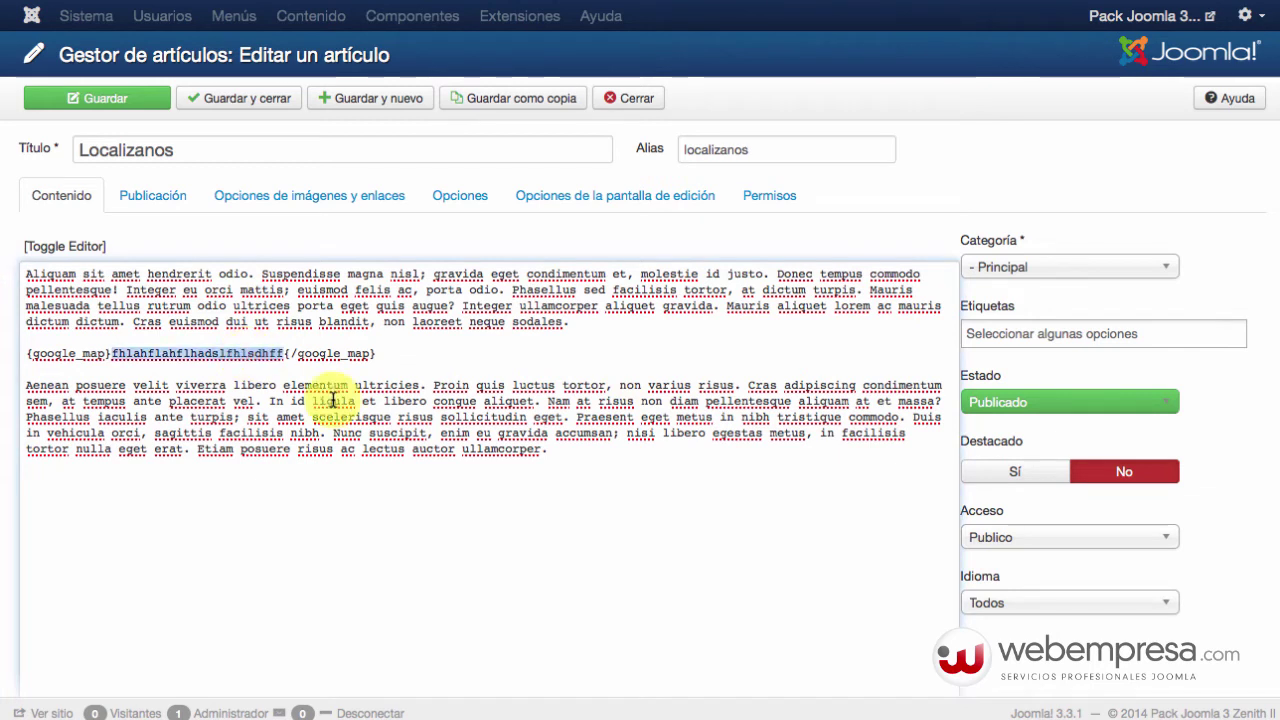
{"action": "type", "text": "Carrer de Muntaner, 233, 08006 Barcelona"}
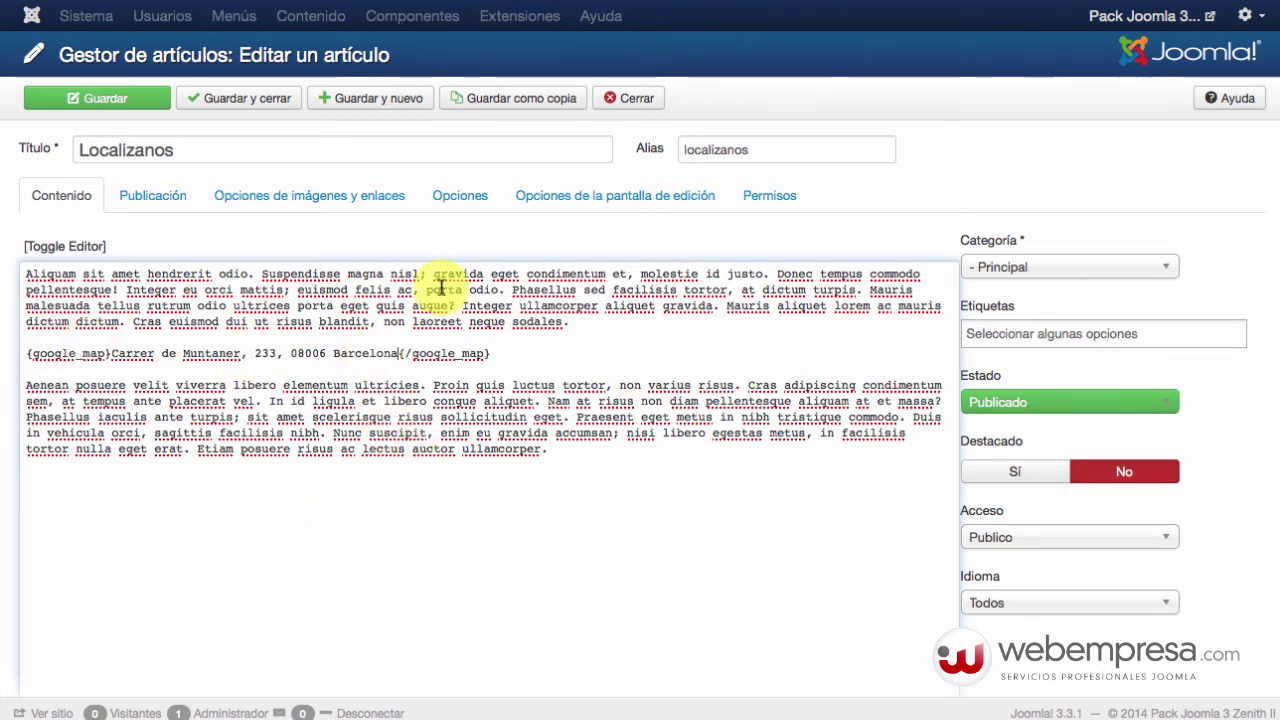
{"action": "left_click", "coordinate": [70, 94]}
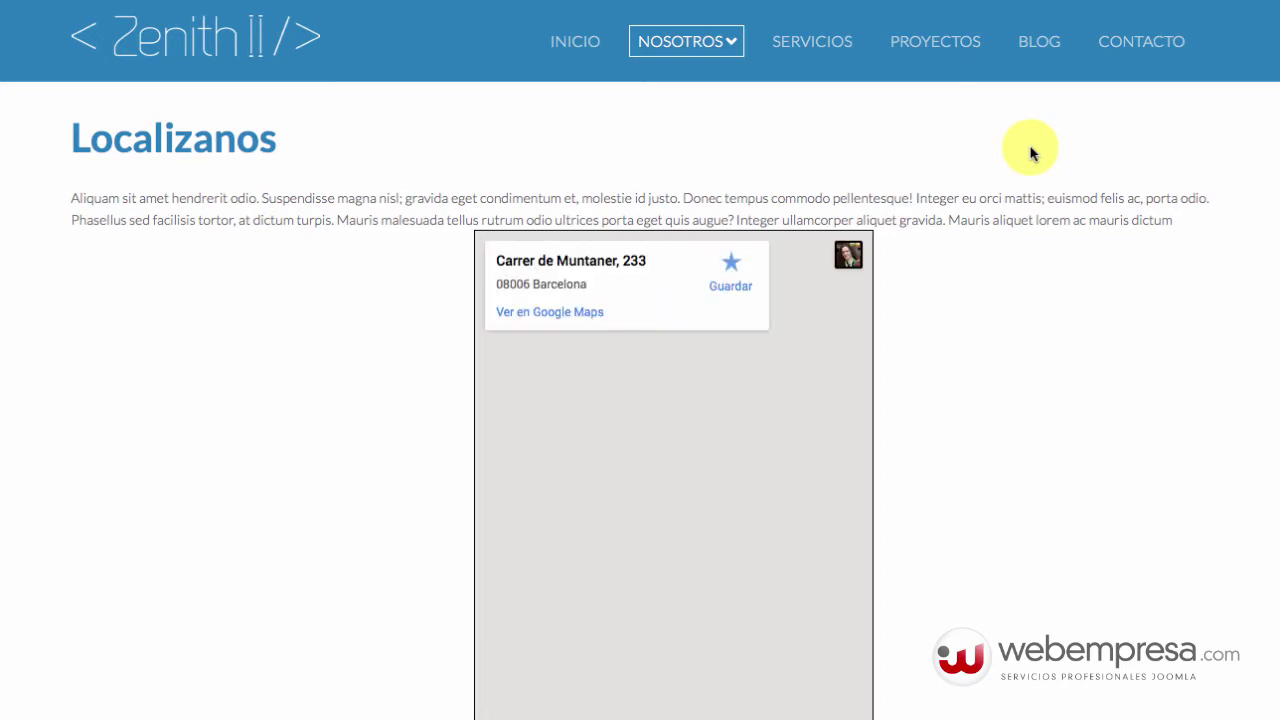
- Scroll through the Localizanos page to inspect the embedded map
{"action": "scroll", "coordinate": [1033, 153], "scroll_direction": "down", "scroll_amount": 3}
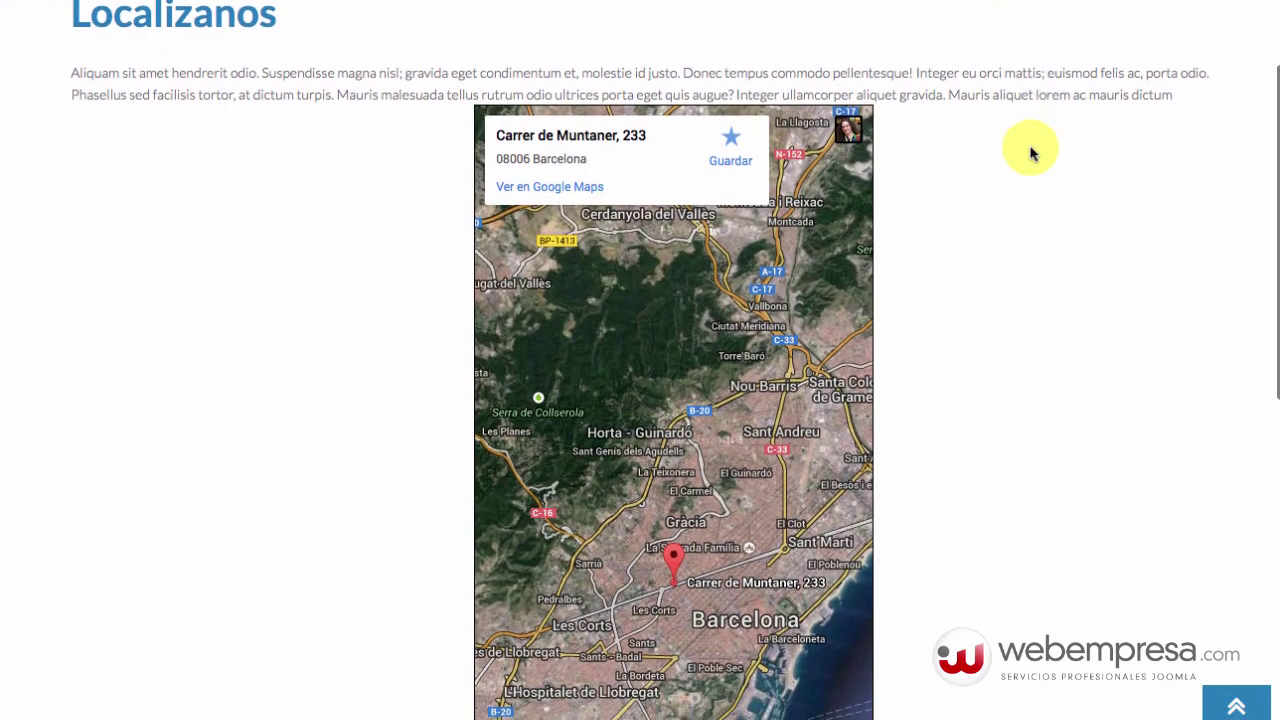
{"action": "scroll", "coordinate": [1030, 150], "scroll_direction": "down", "scroll_amount": 1}
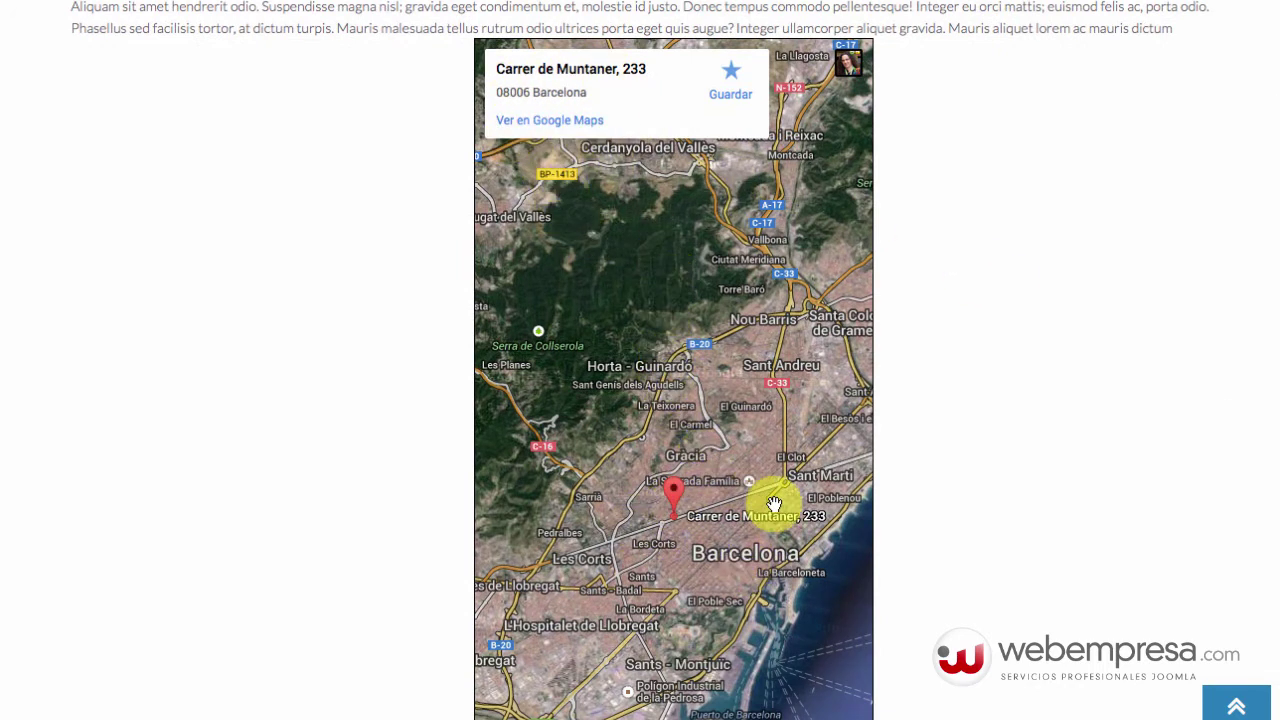
{"action": "scroll", "coordinate": [723, 597], "scroll_direction": "down", "scroll_amount": 3}
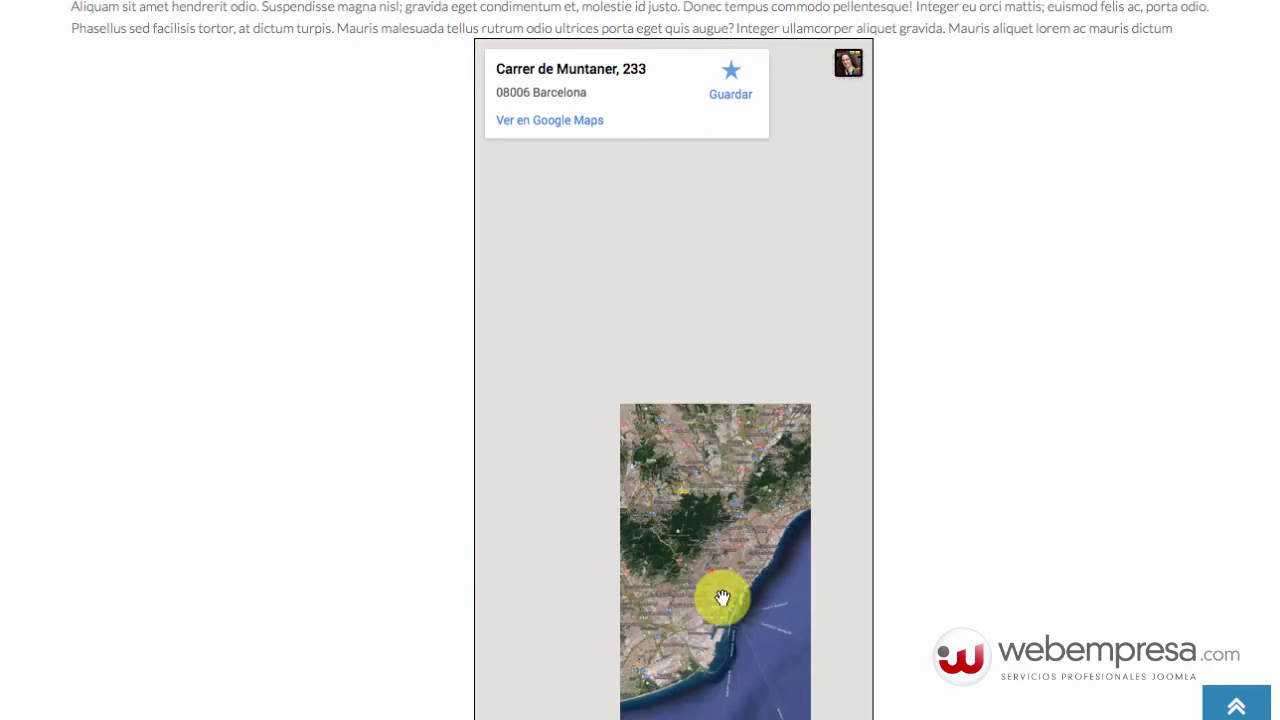
{"action": "scroll", "coordinate": [965, 522], "scroll_direction": "down", "scroll_amount": 3}
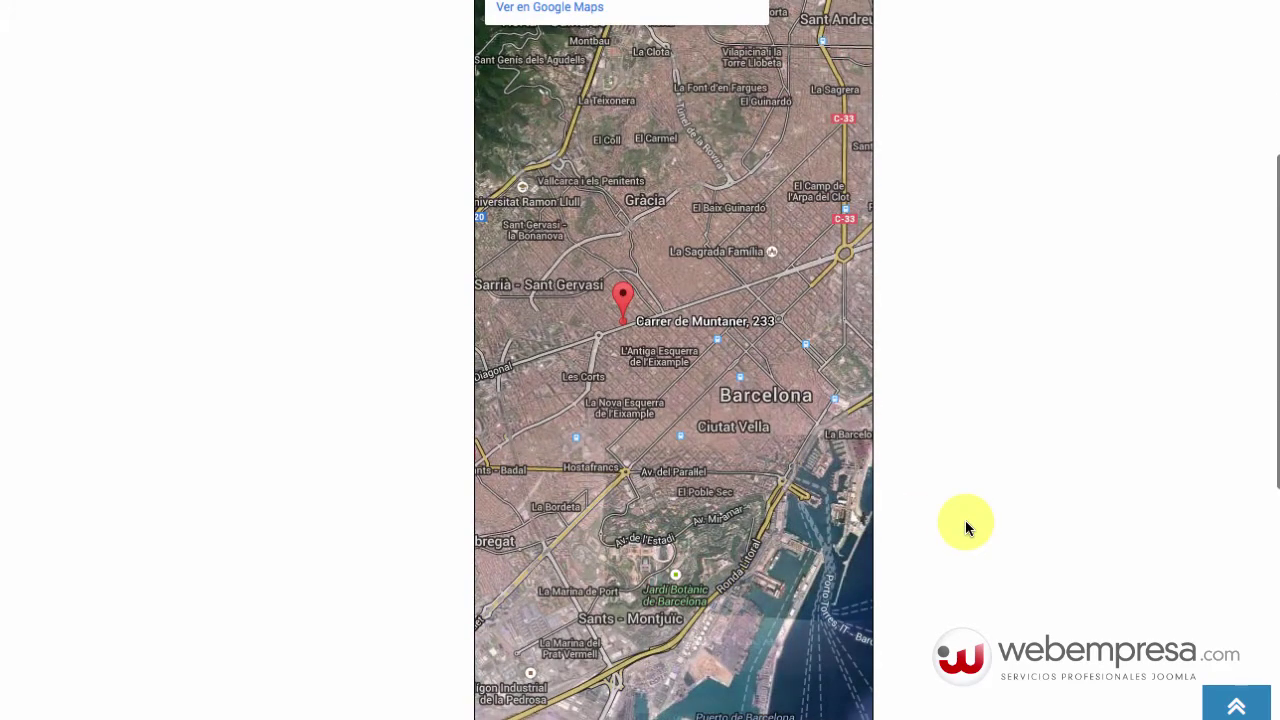
{"action": "scroll", "coordinate": [965, 520], "scroll_direction": "down", "scroll_amount": 1}
{"action": "scroll", "coordinate": [965, 520], "scroll_direction": "up", "scroll_amount": 3}
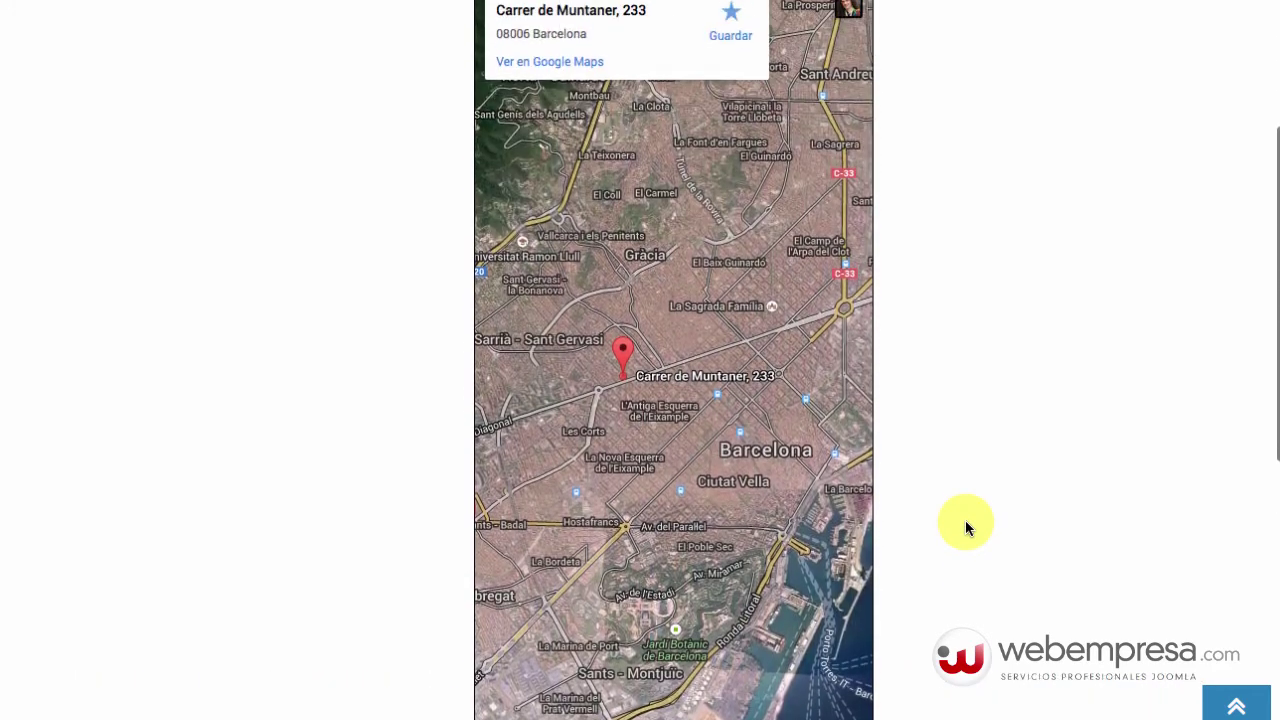
{"action": "scroll", "coordinate": [965, 520], "scroll_direction": "up", "scroll_amount": 2}
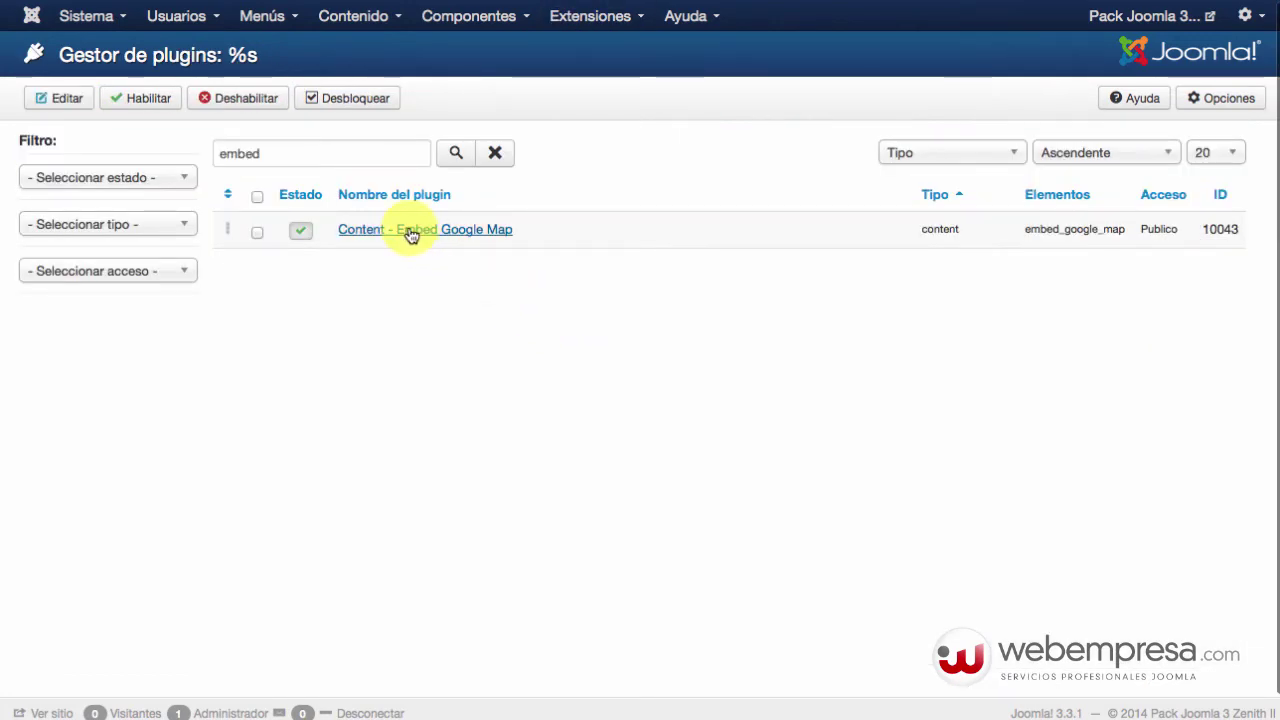
- Set the Embed Google Map width to 960 and height to 400, save, and reload the article
{"action": "left_click", "coordinate": [408, 231]}
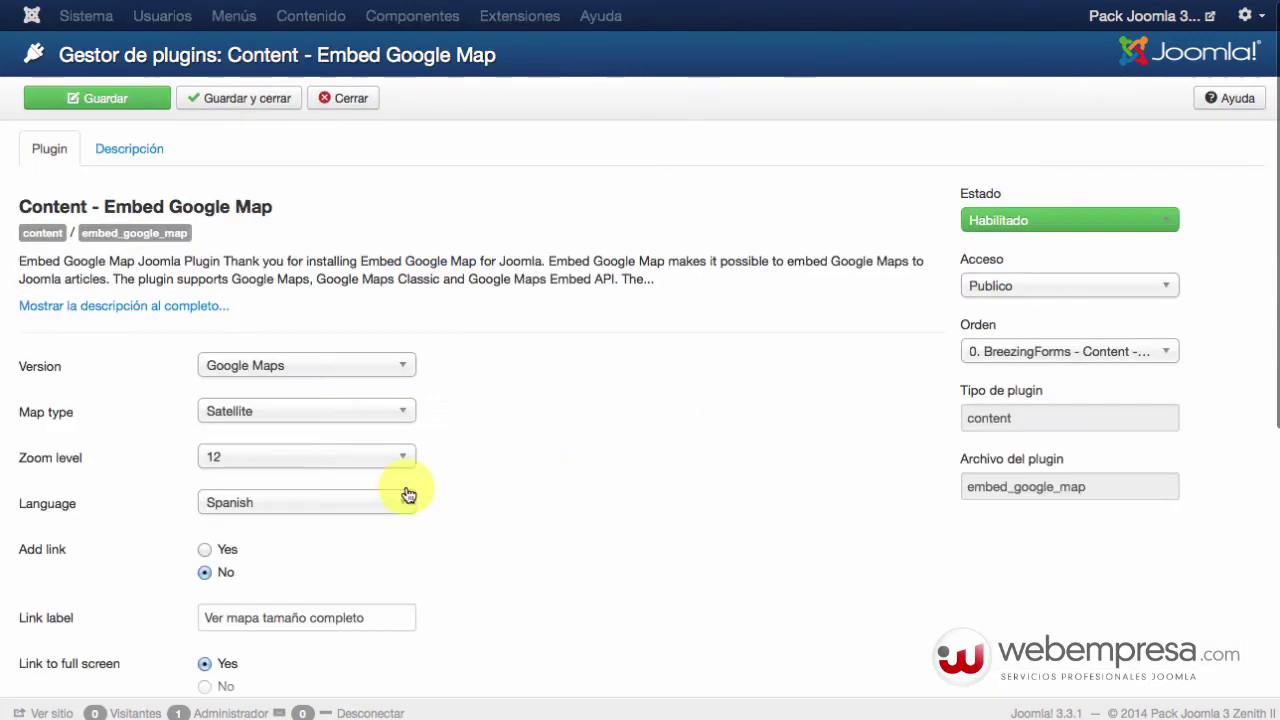
{"action": "scroll", "coordinate": [294, 572], "scroll_direction": "down", "scroll_amount": 5}
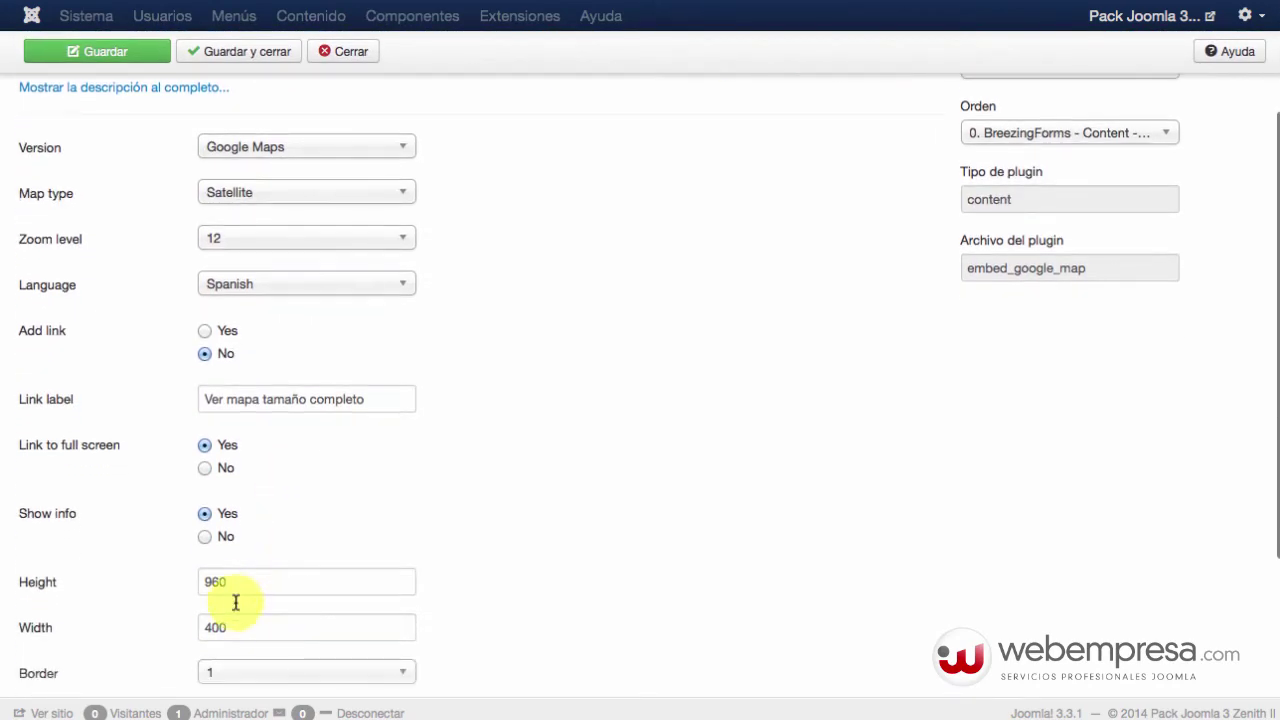
{"action": "double_click", "coordinate": [213, 628]}
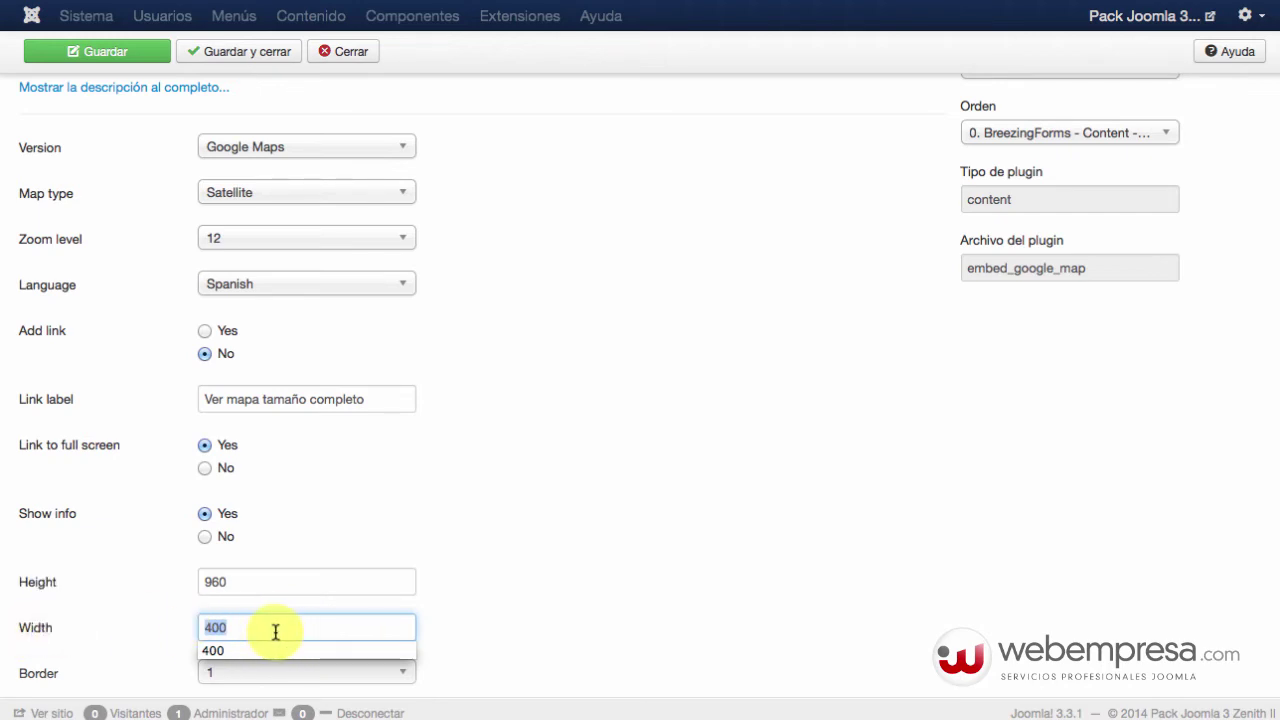
{"action": "type", "text": "960"}
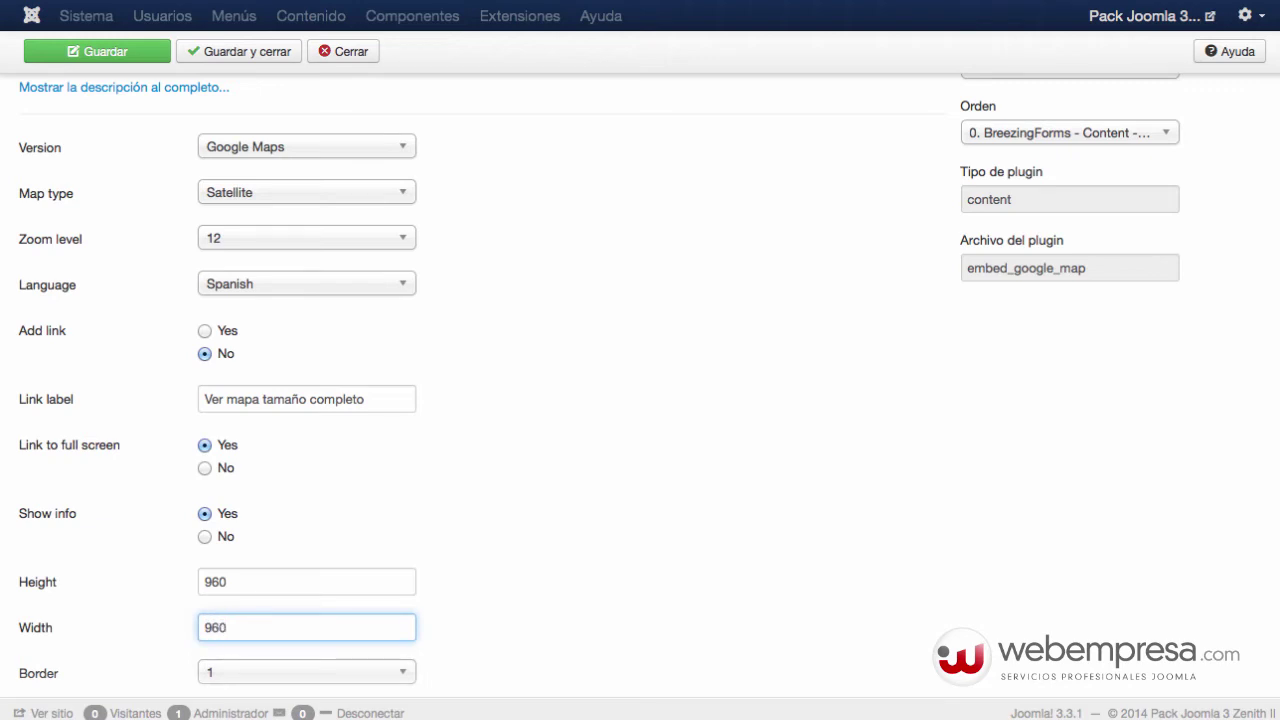
{"action": "double_click", "coordinate": [228, 584]}
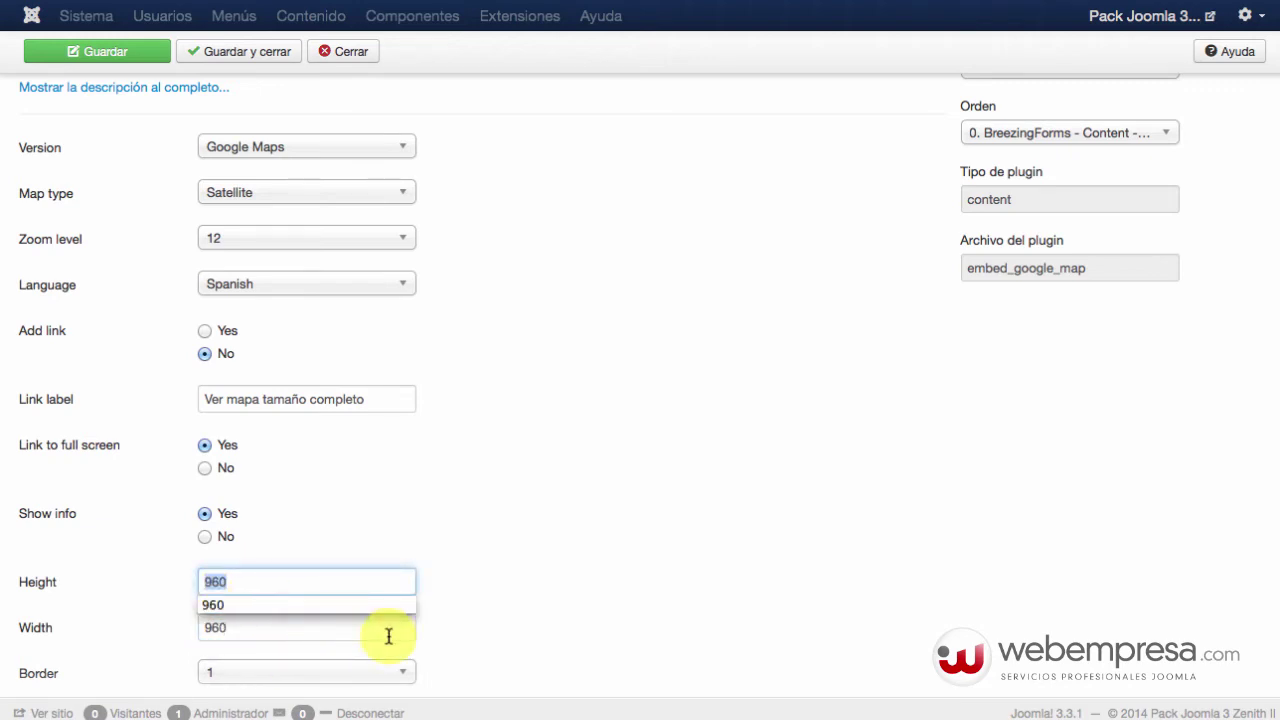
{"action": "type", "text": "400"}
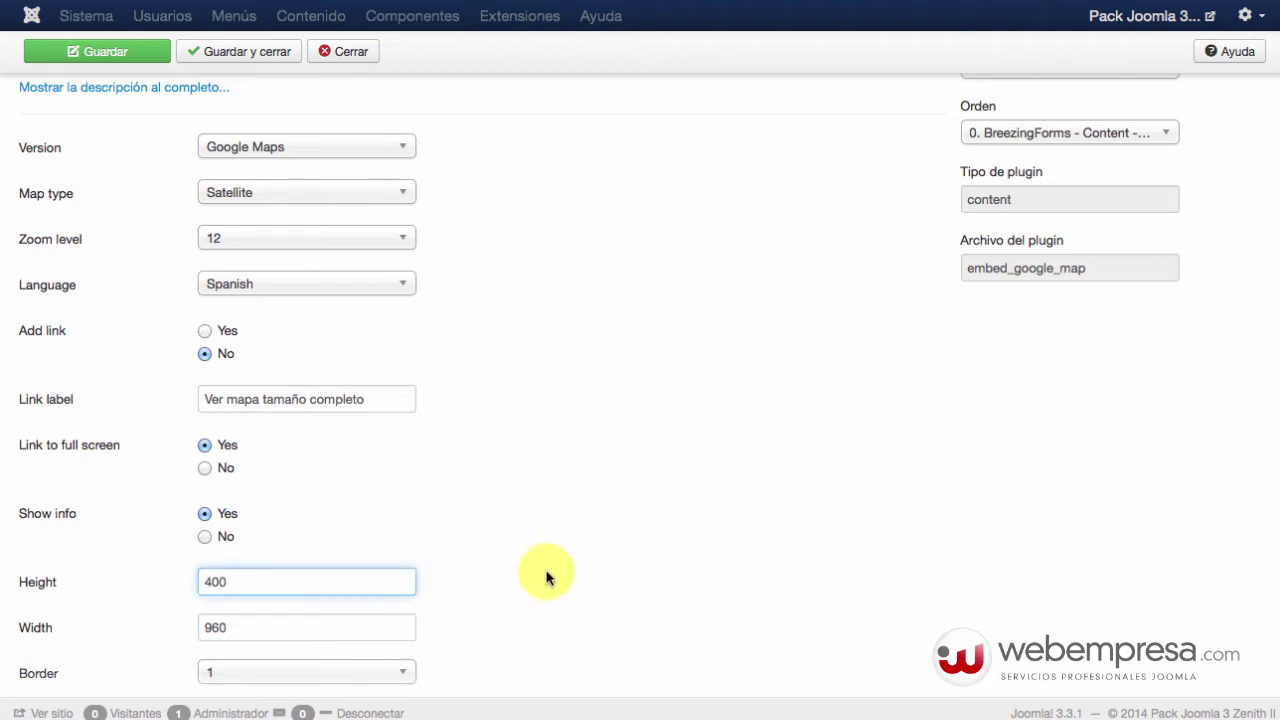
{"action": "key", "text": "shift+Tab"}
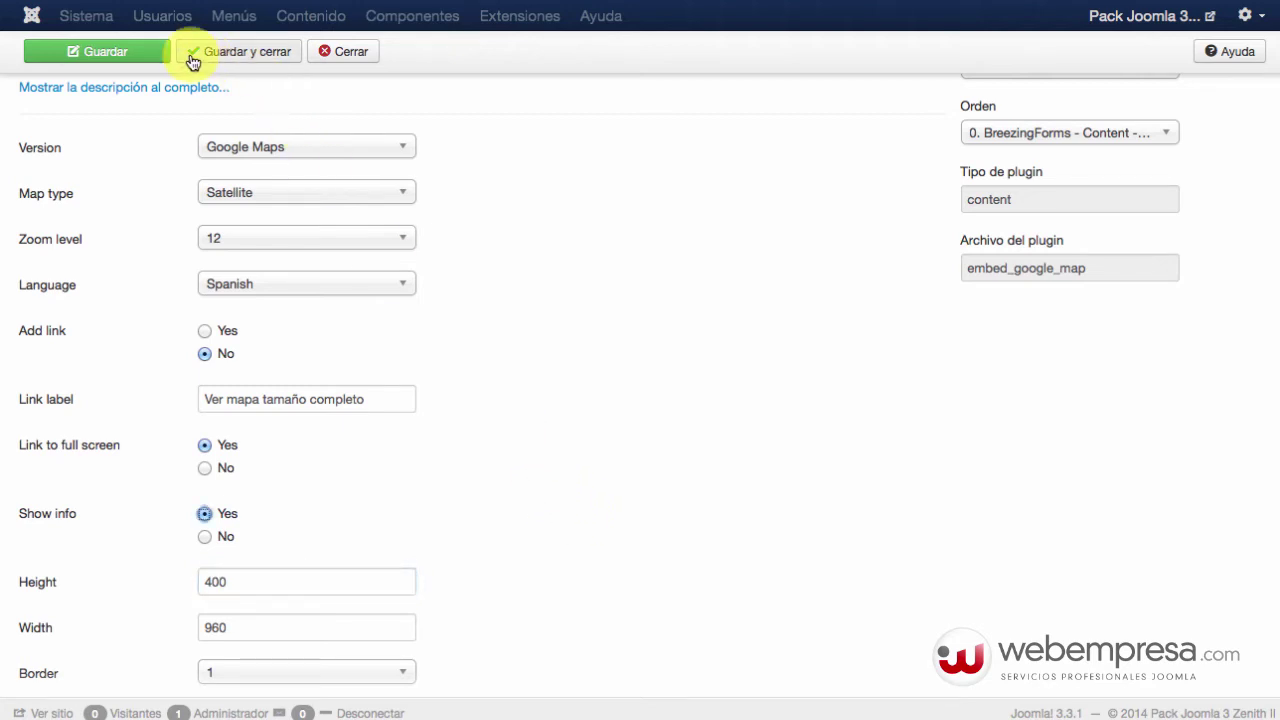
{"action": "left_click", "coordinate": [137, 54]}
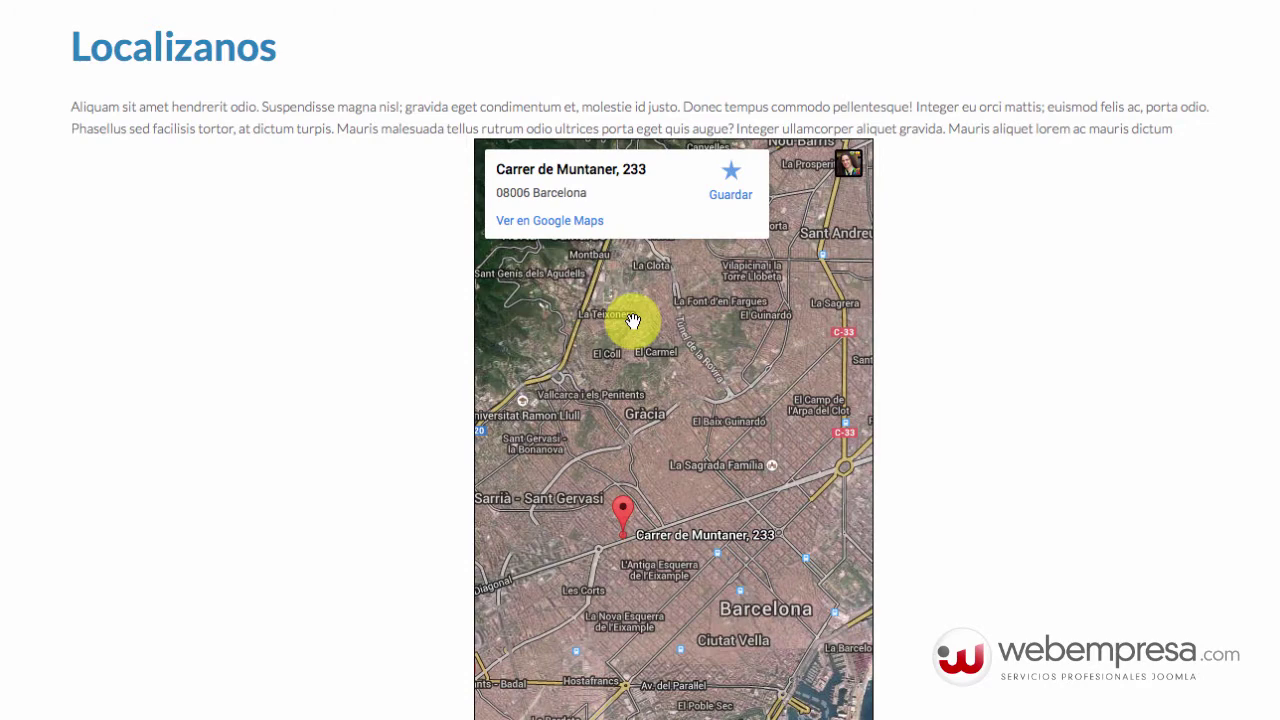
{"action": "key", "text": "super+r"}
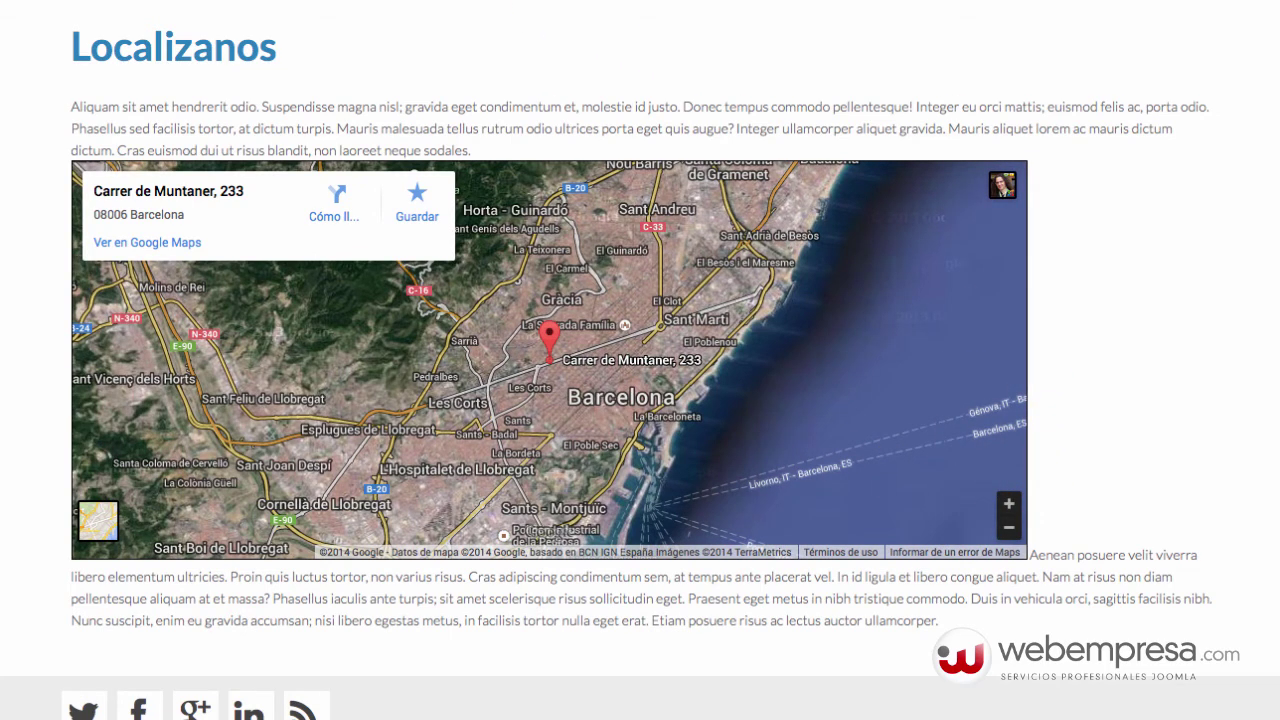
{"action": "key", "text": "super+alt+Left"}
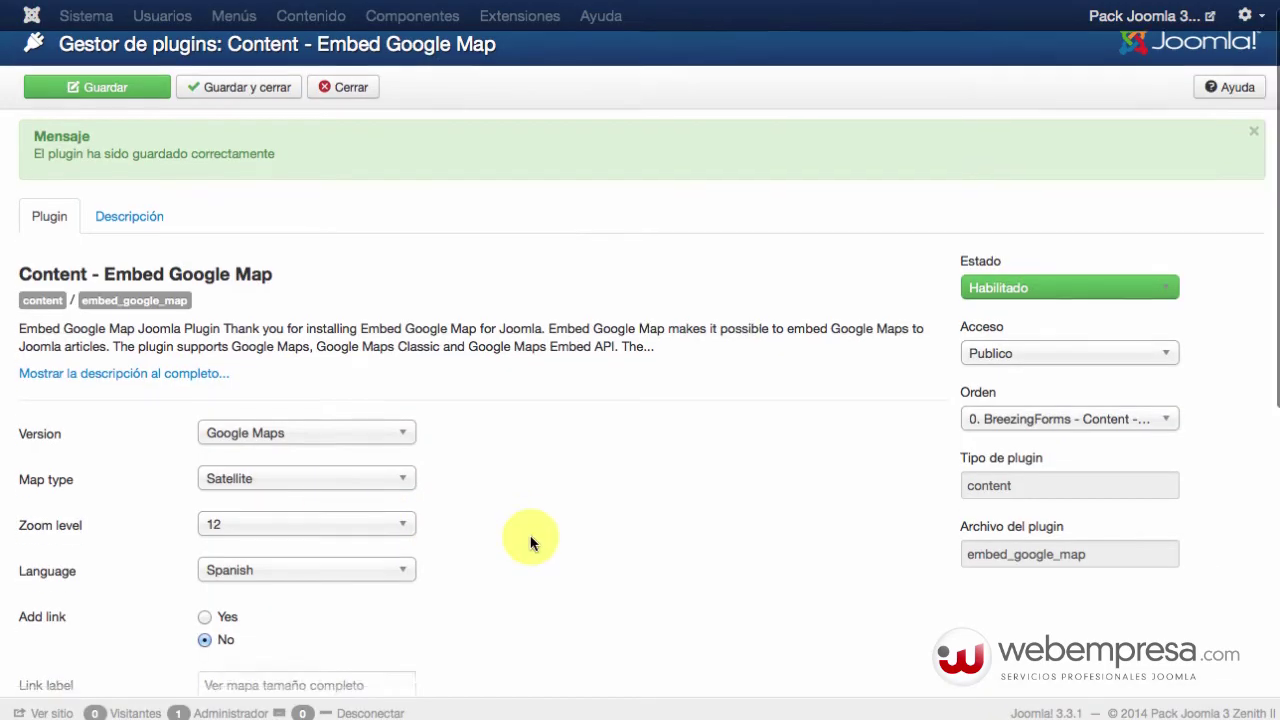
- Set the map width to 1024, save, and reload the article page
{"action": "scroll", "coordinate": [530, 540], "scroll_direction": "down", "scroll_amount": 5}
{"action": "double_click", "coordinate": [257, 516]}
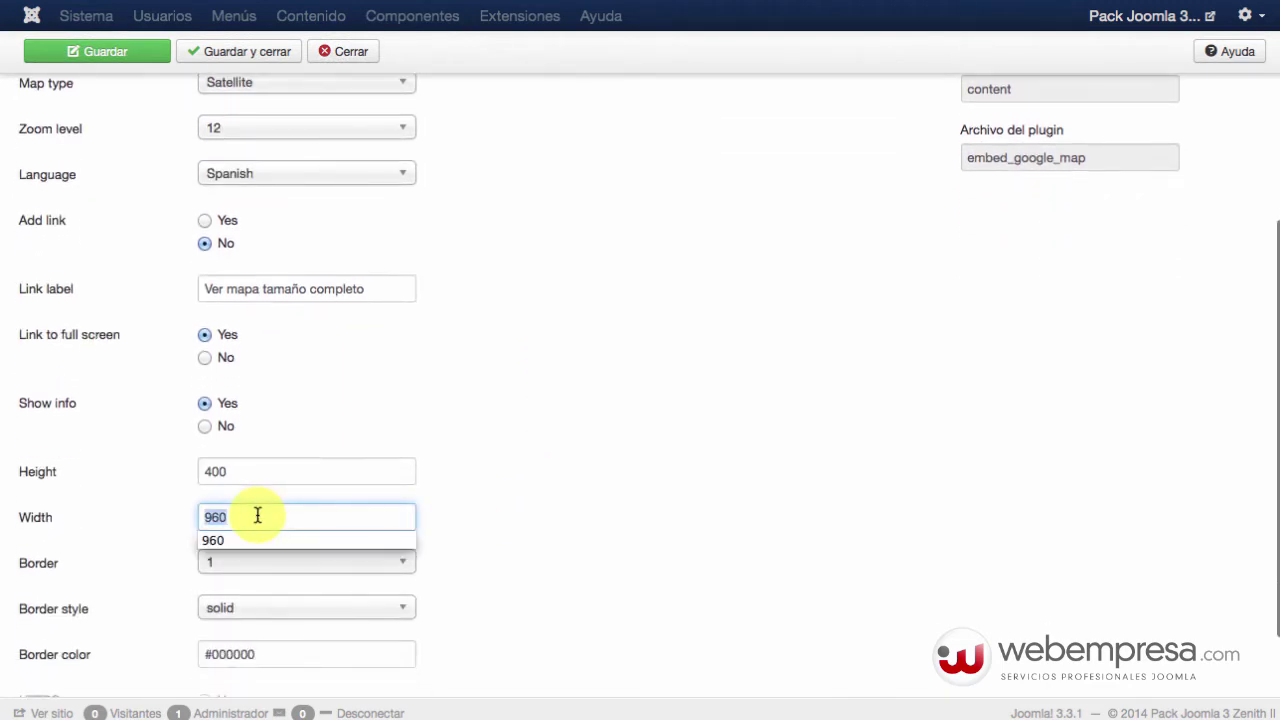
{"action": "type", "text": "1024"}
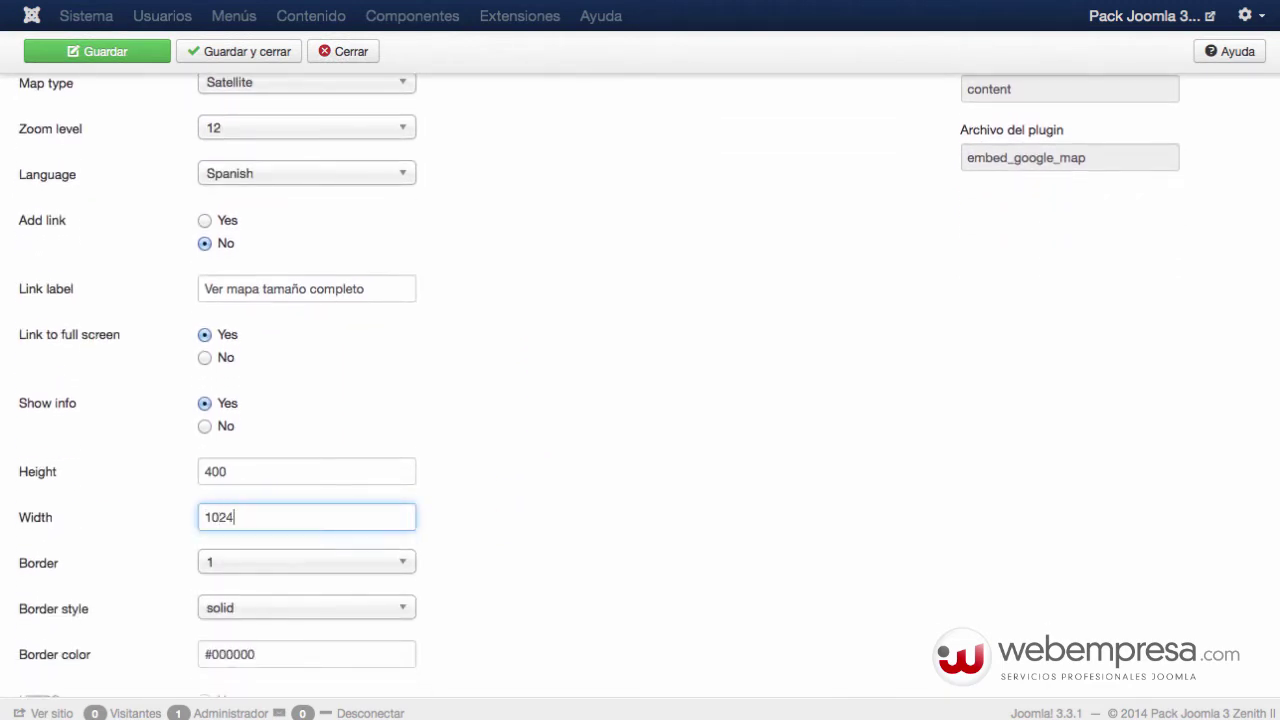
{"action": "key", "text": "shift+Tab"}
{"action": "key", "text": "shift+Tab"}
{"action": "left_click", "coordinate": [113, 52]}
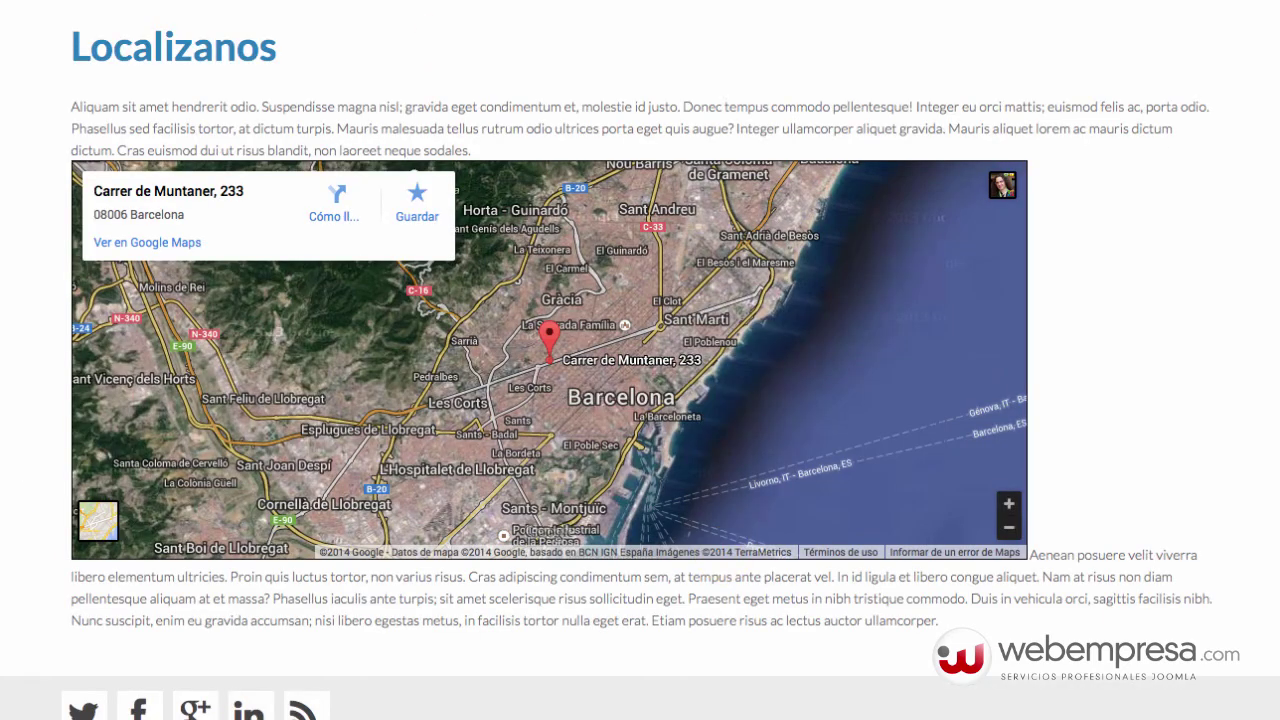
{"action": "key", "text": "super+r"}
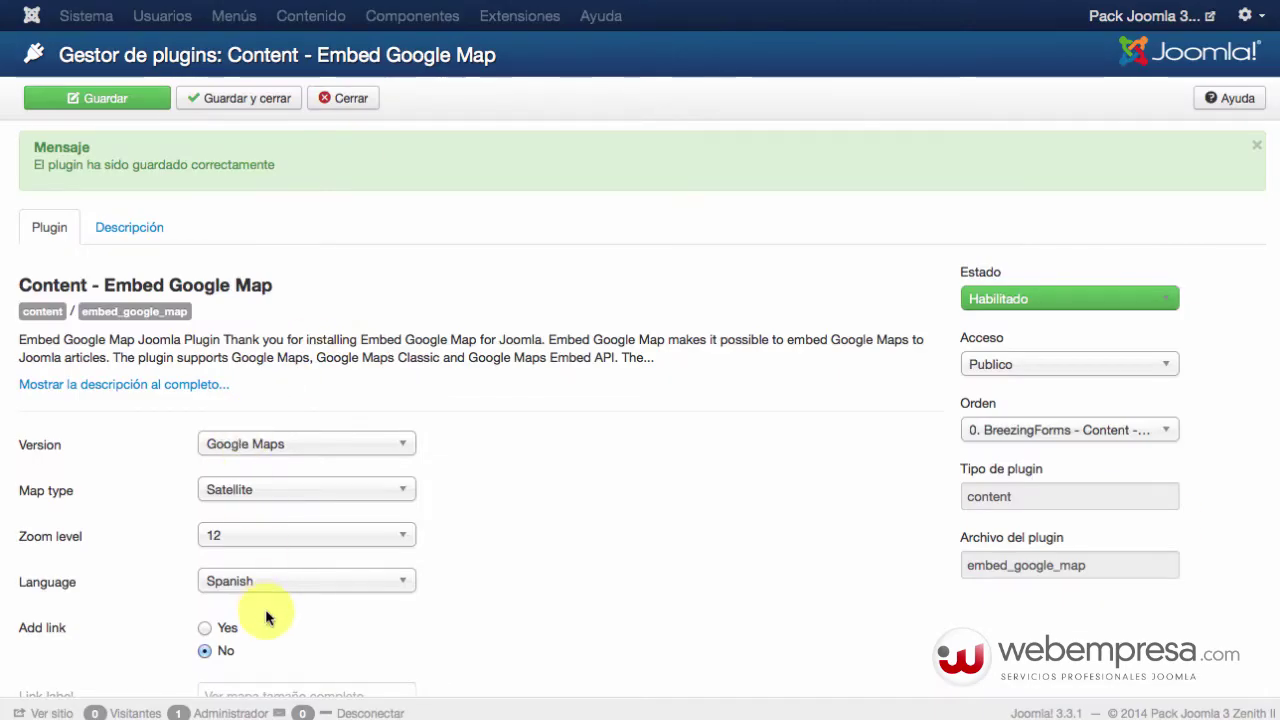
- Change the map width to 1260, save, and reload the article page
{"action": "scroll", "coordinate": [266, 614], "scroll_direction": "down", "scroll_amount": 3}
{"action": "scroll", "coordinate": [268, 610], "scroll_direction": "down", "scroll_amount": 1}
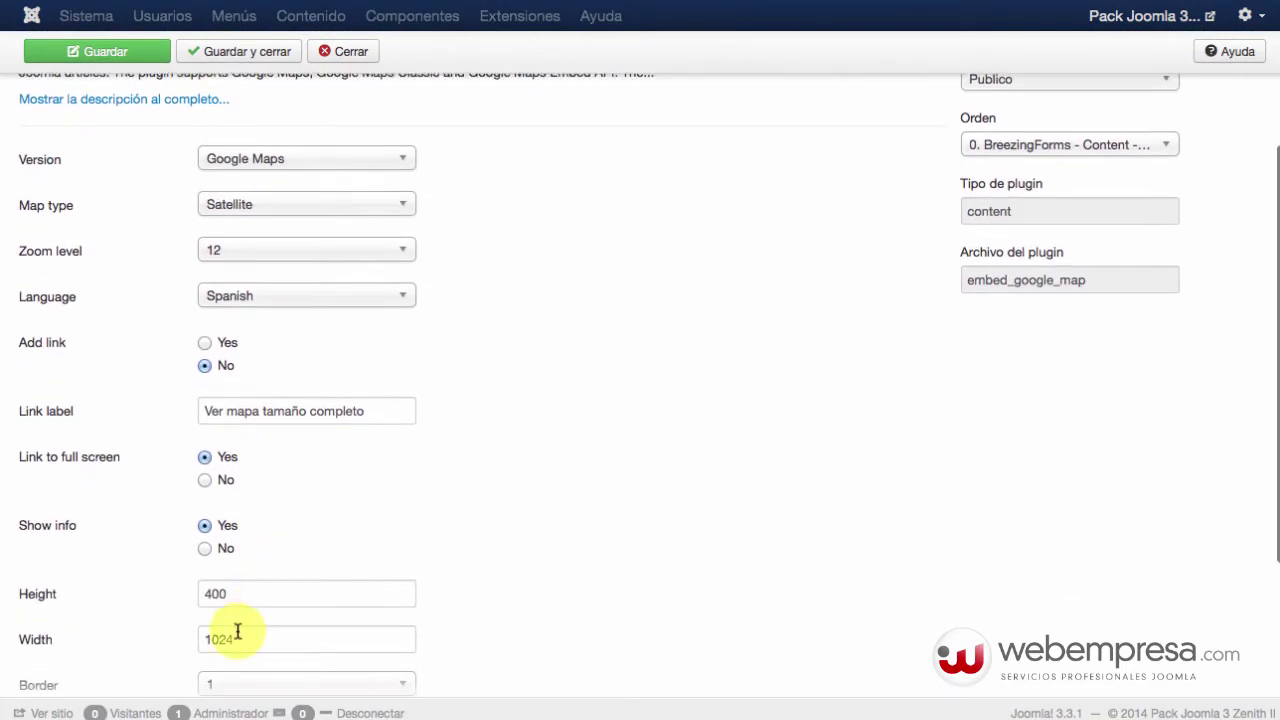
{"action": "double_click", "coordinate": [237, 632]}
{"action": "type", "text": "126"}
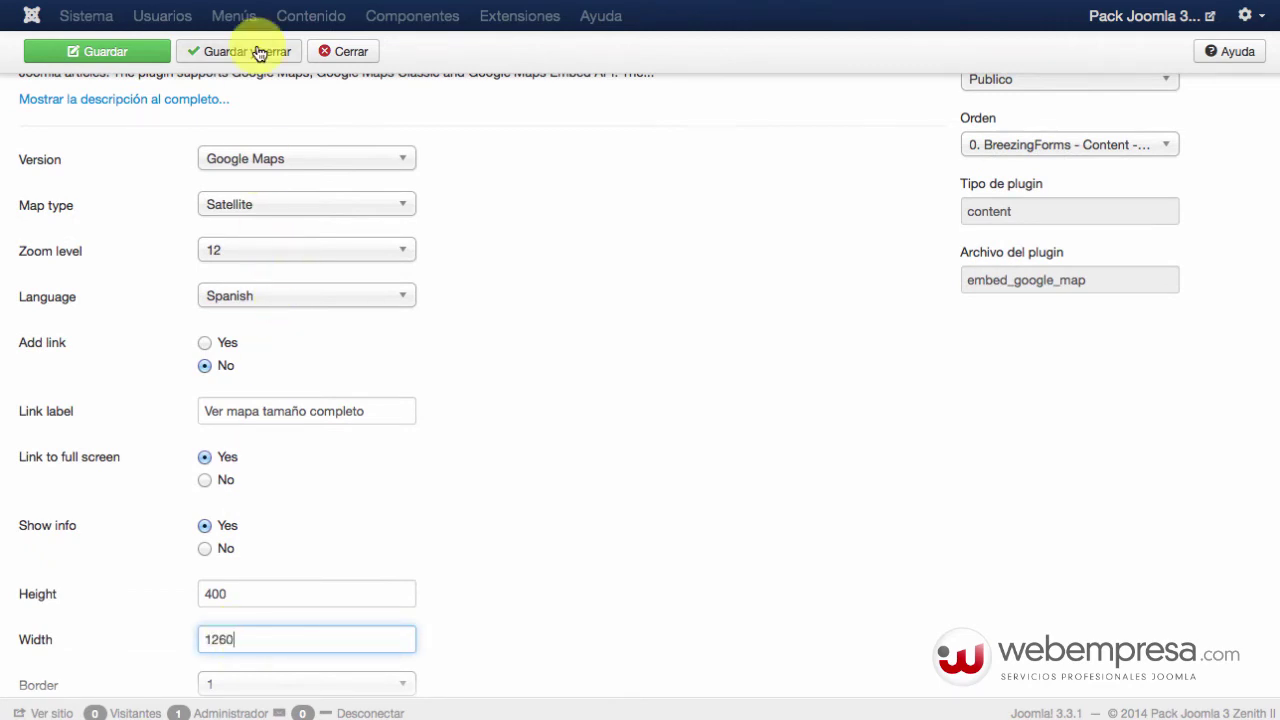
{"action": "left_click", "coordinate": [134, 55]}
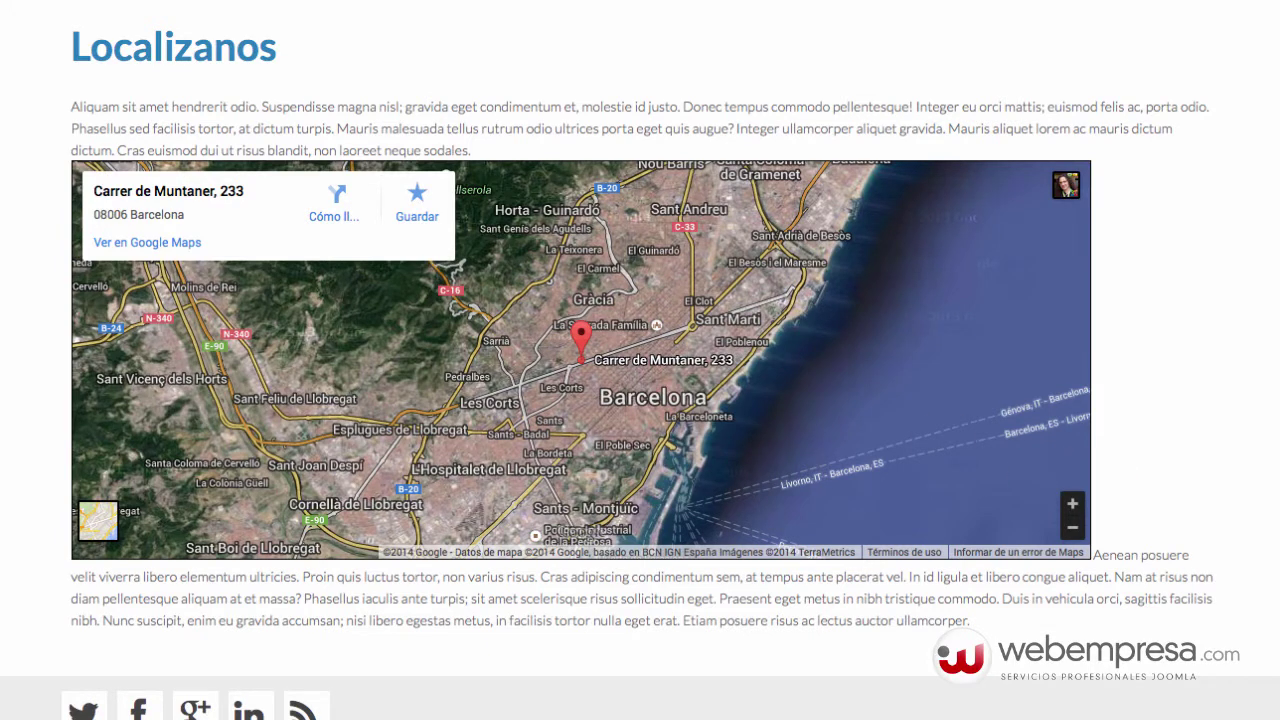
{"action": "key", "text": "super+r"}
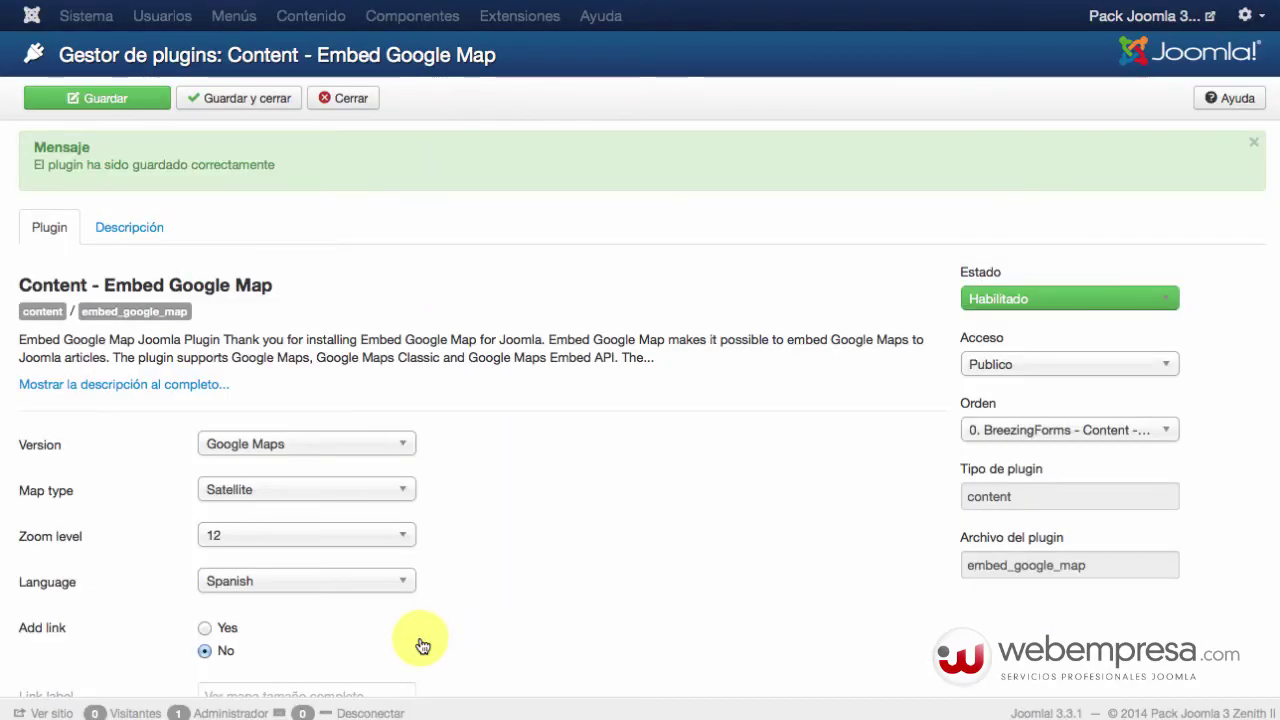
- Change the map width to 1190, save, and reload the article page
{"action": "scroll", "coordinate": [400, 660], "scroll_direction": "down", "scroll_amount": 5}
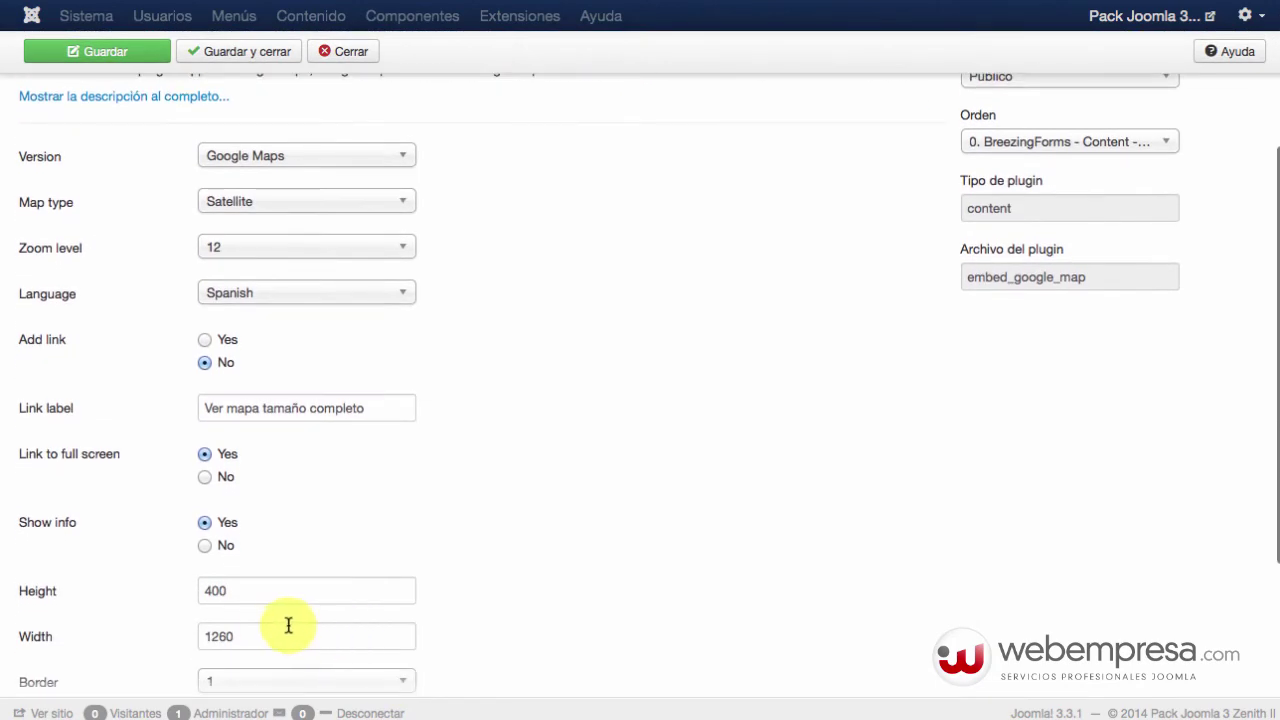
{"action": "left_click", "coordinate": [228, 636]}
{"action": "key", "text": "BackSpace"}
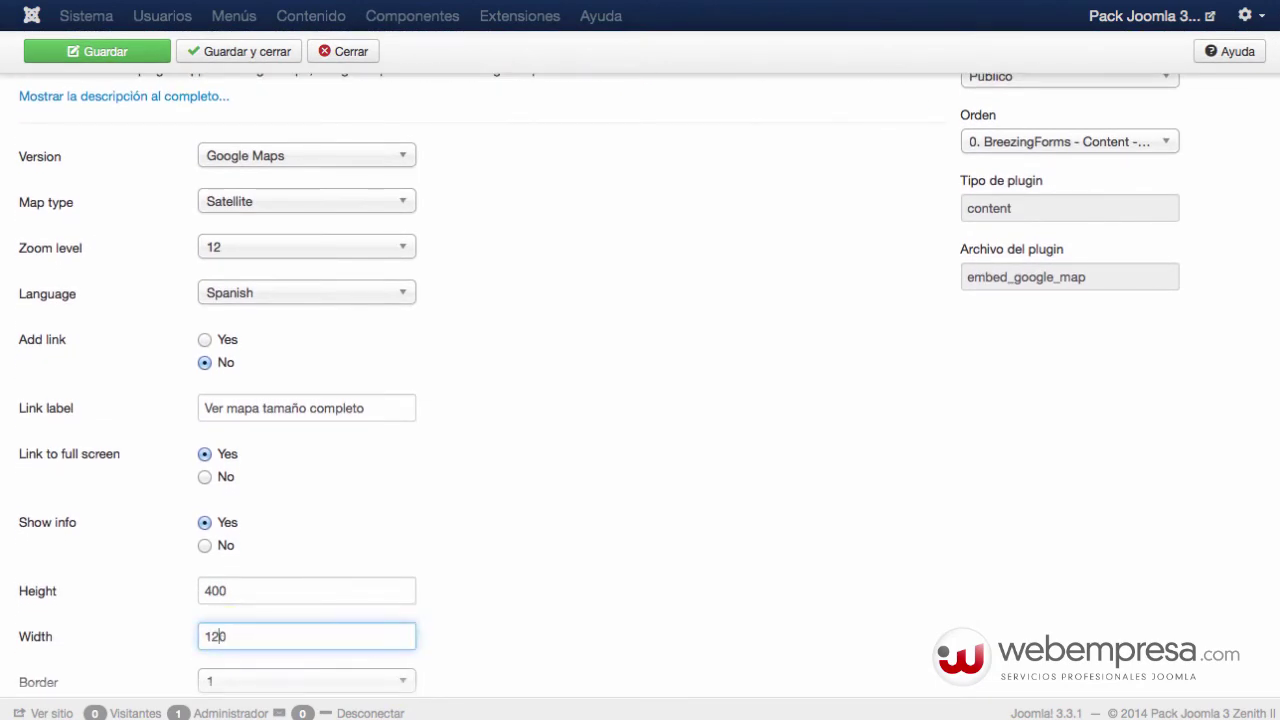
{"action": "key", "text": "BackSpace"}
{"action": "type", "text": "19"}
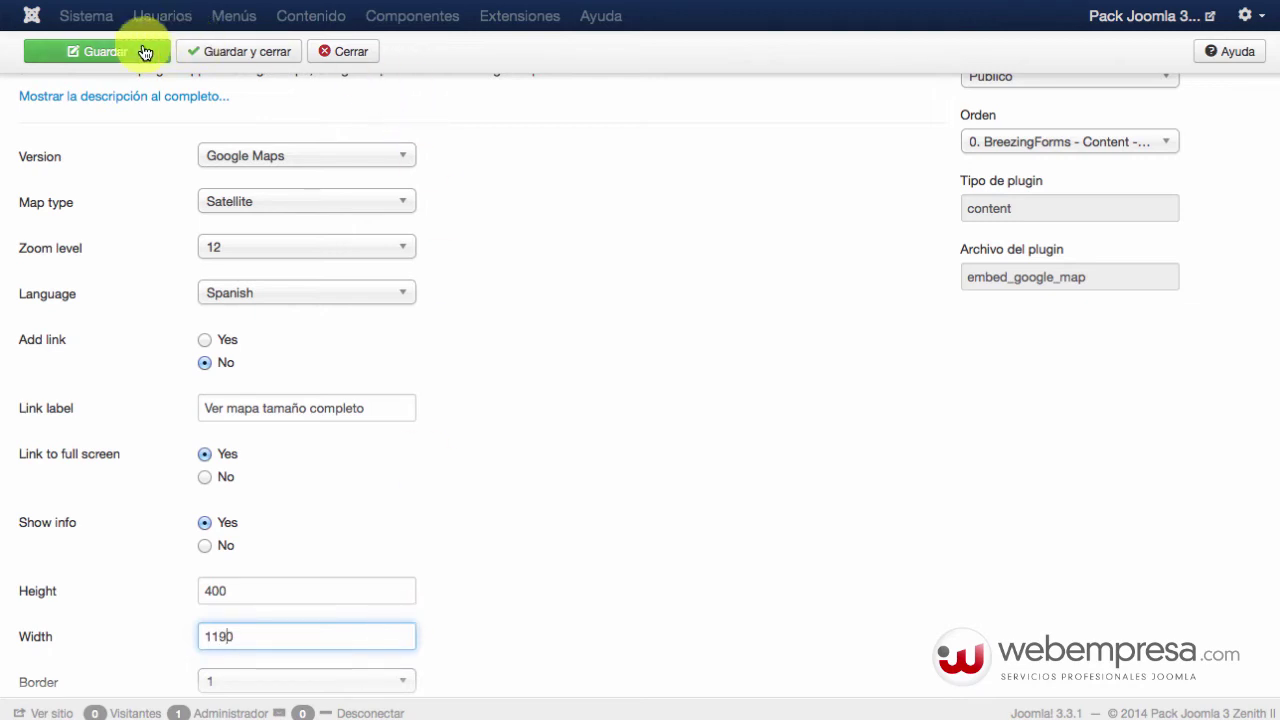
{"action": "left_click", "coordinate": [143, 49]}
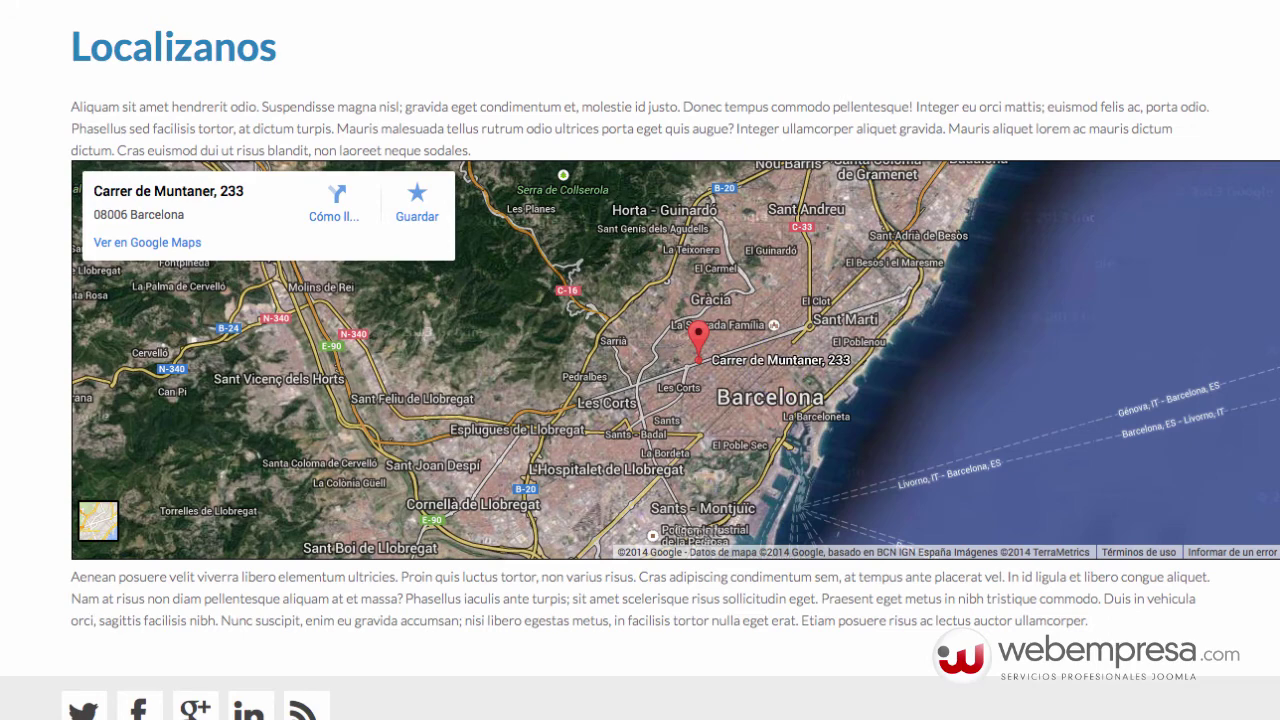
{"action": "key", "text": "super+r"}
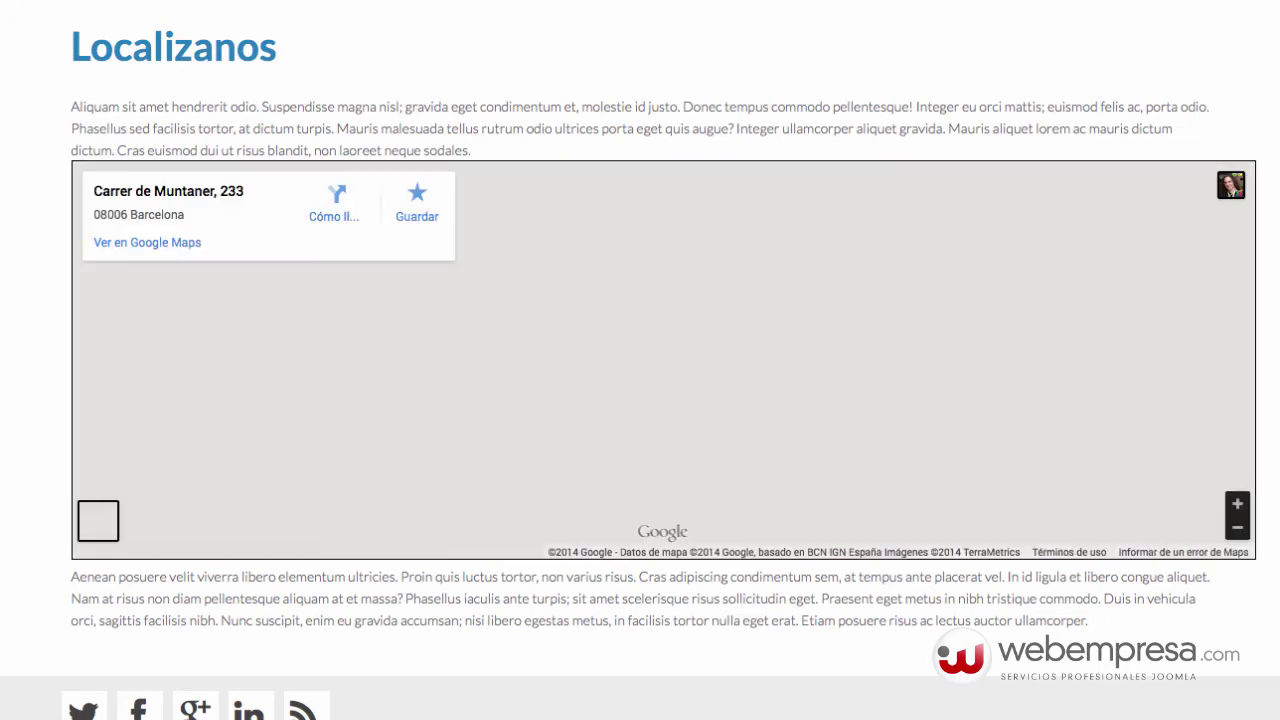
{"action": "key", "text": "ctrl+Tab"}
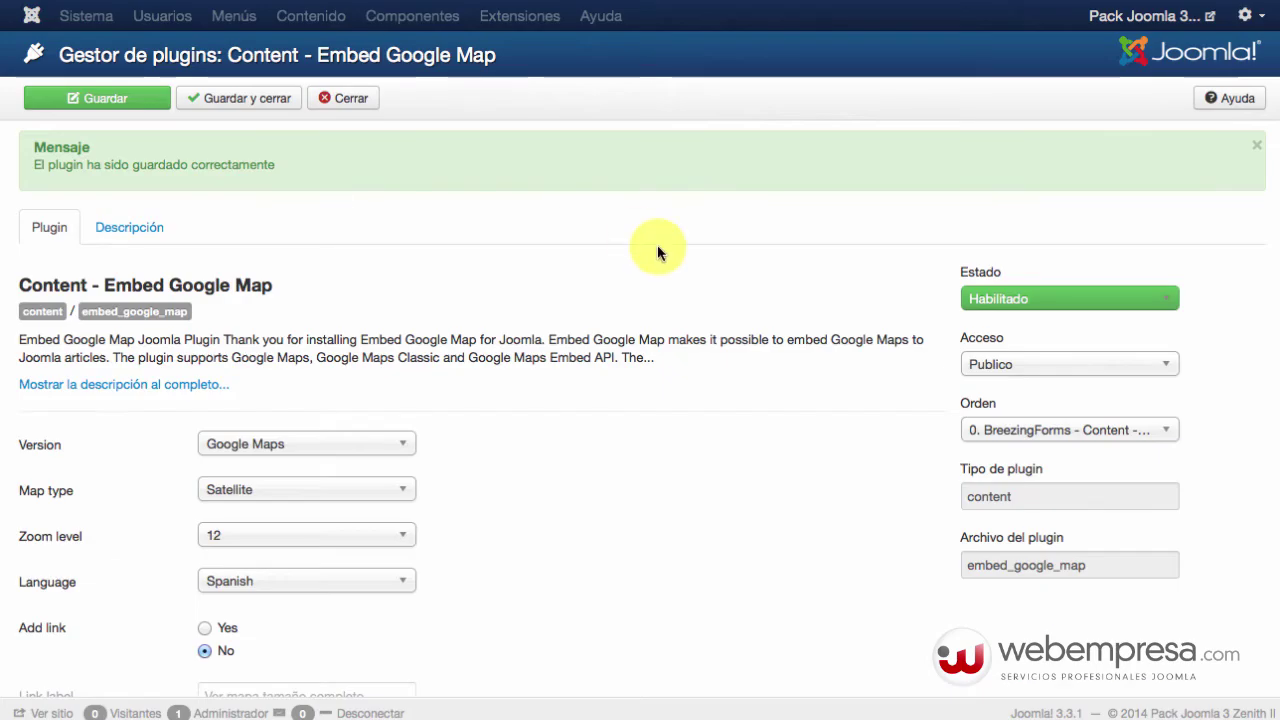
- Set Show info to No and width to 1100, then reload the Localizanos page
{"action": "scroll", "coordinate": [655, 255], "scroll_direction": "down", "scroll_amount": 5}
{"action": "scroll", "coordinate": [620, 320], "scroll_direction": "down", "scroll_amount": 2}
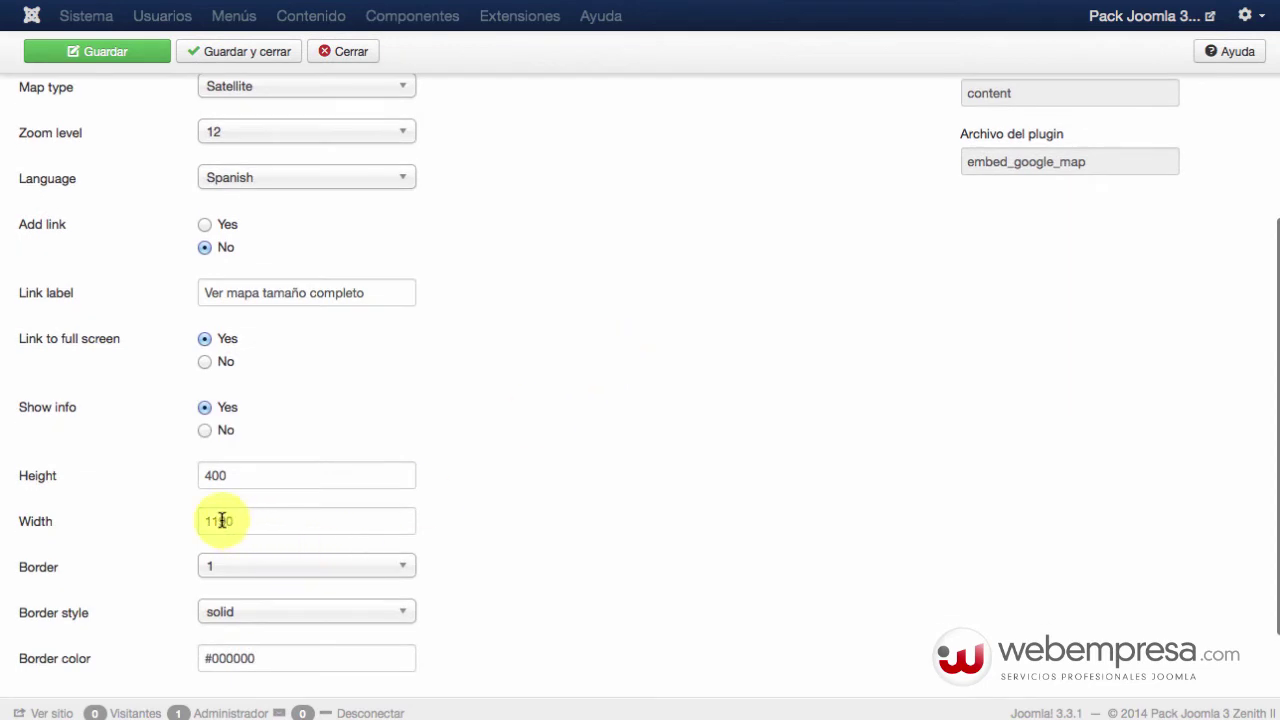
{"action": "left_click_drag", "start_coordinate": [219, 520], "coordinate": [251, 519]}
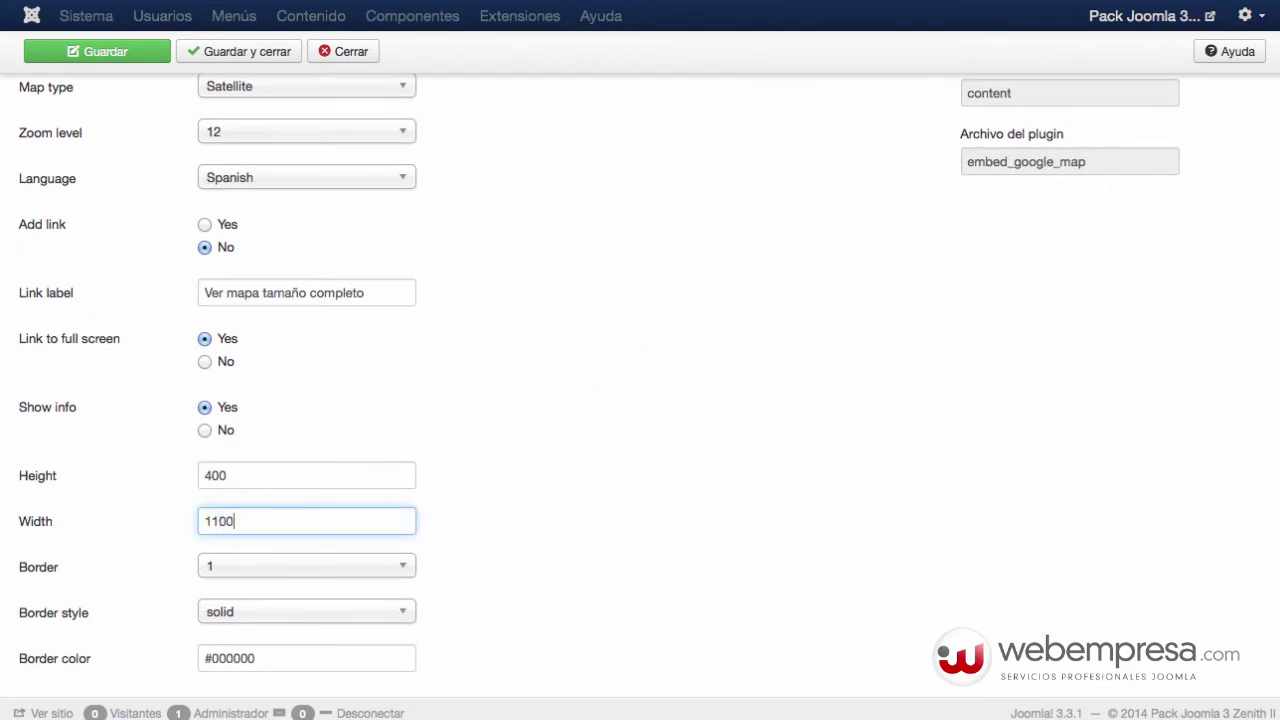
{"action": "left_click", "coordinate": [574, 428]}
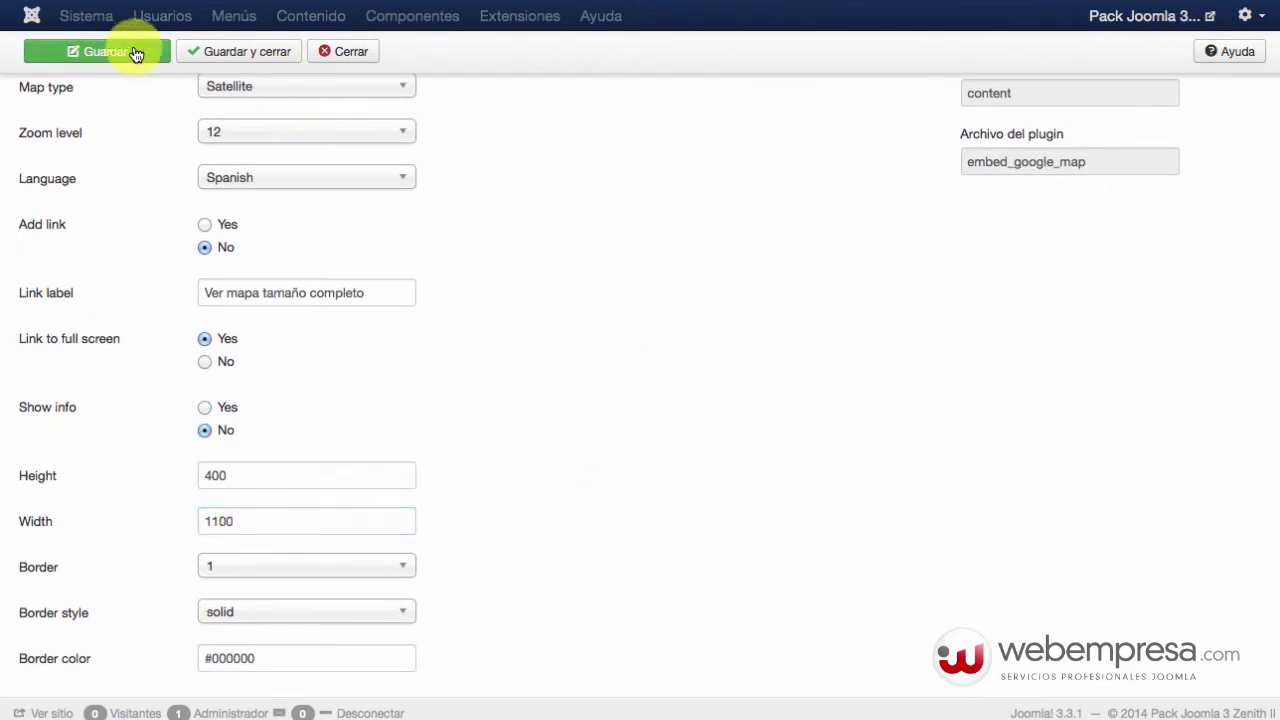
{"action": "key", "text": "ctrl+Tab"}
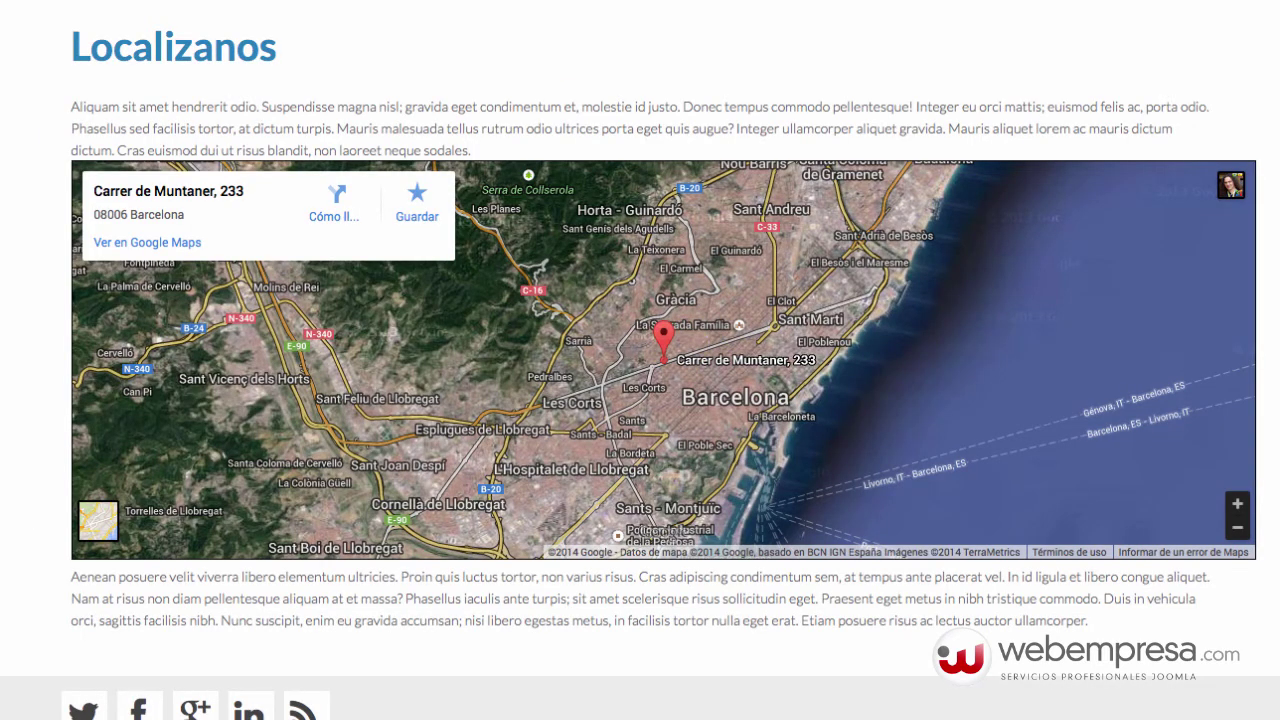
{"action": "key", "text": "super+r"}
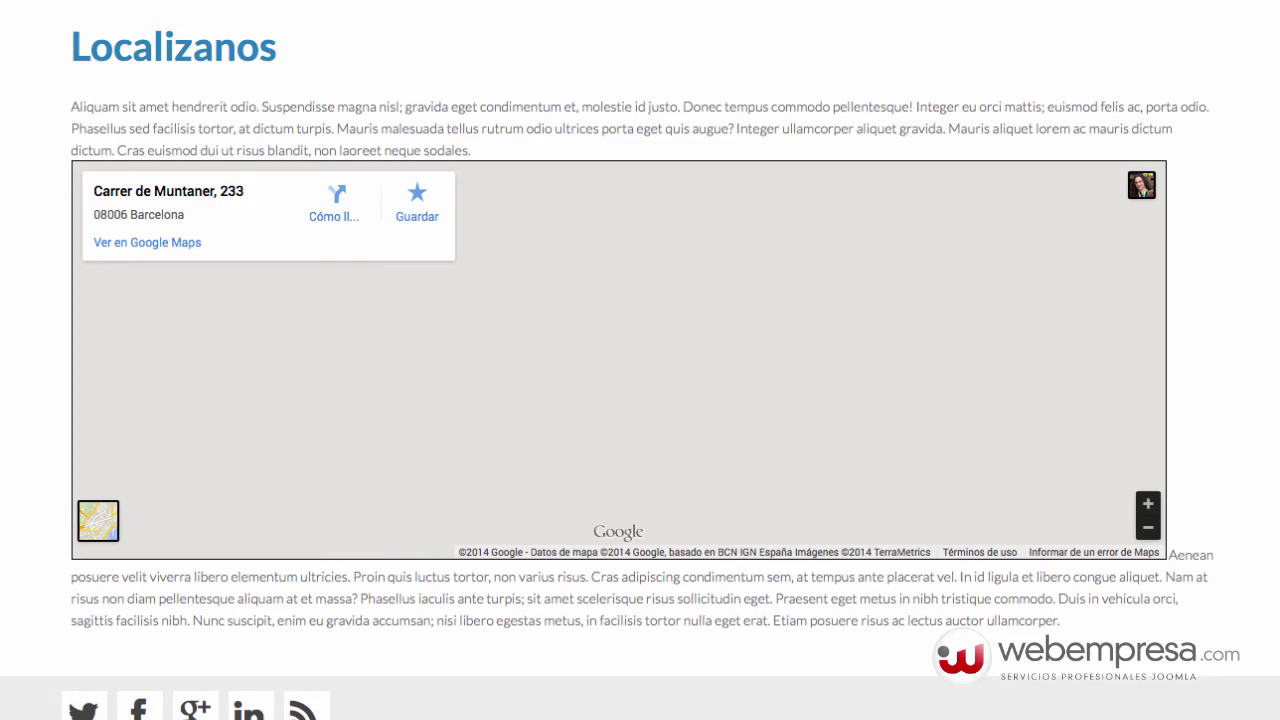
{"action": "key", "text": "ctrl+shift+Tab"}
- Change the map width to 1140 and save the plugin
{"action": "scroll", "coordinate": [294, 629], "scroll_direction": "down", "scroll_amount": 5}
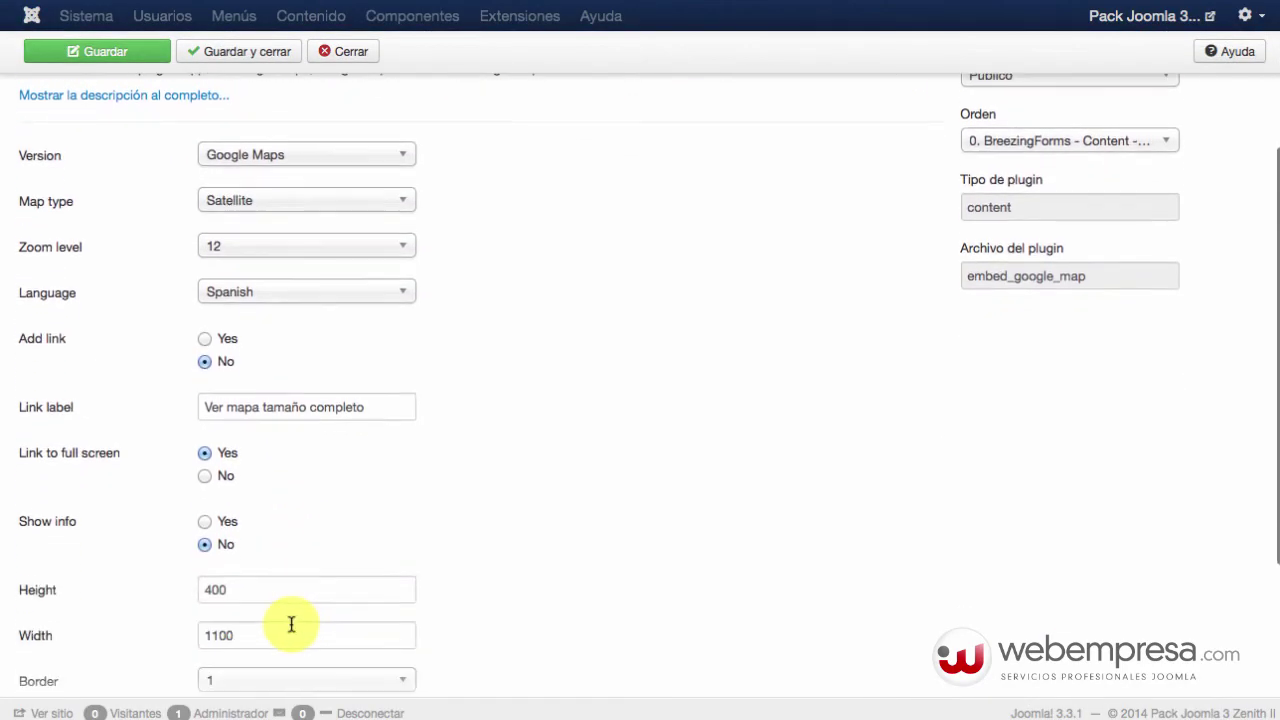
{"action": "left_click", "coordinate": [220, 600]}
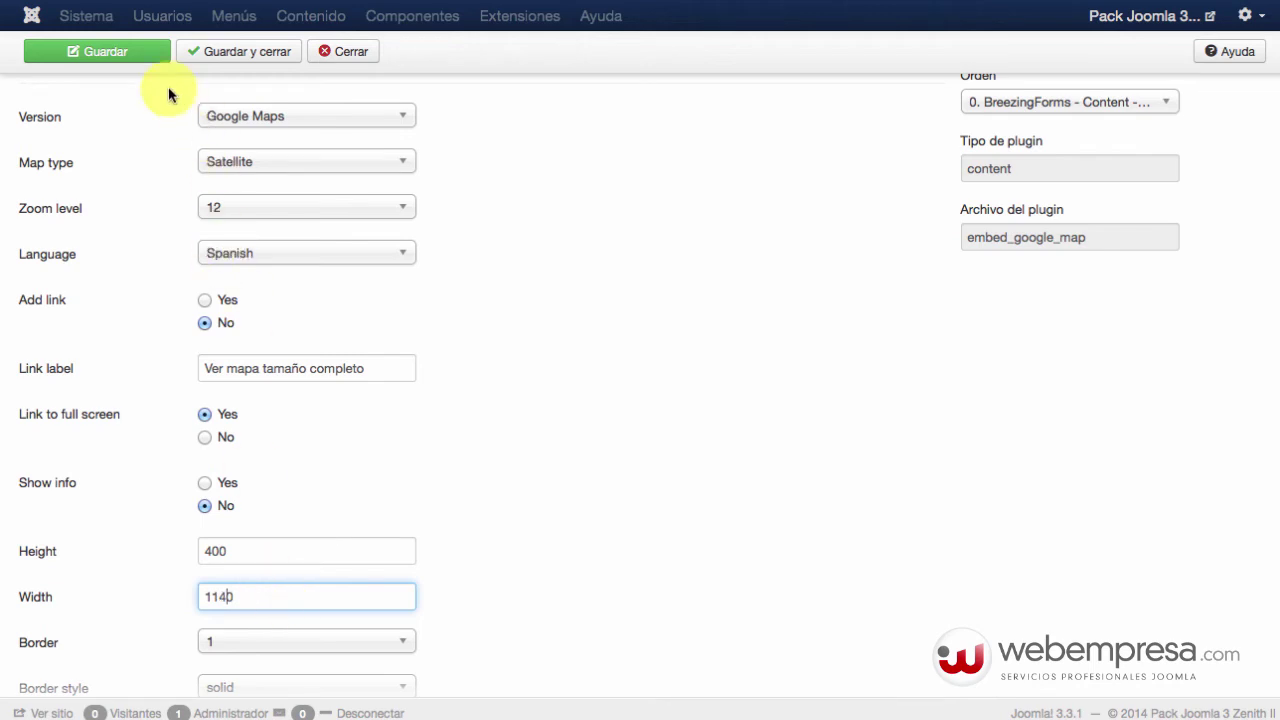
{"action": "left_click", "coordinate": [157, 51]}
{"action": "key", "text": "ctrl+Tab"}
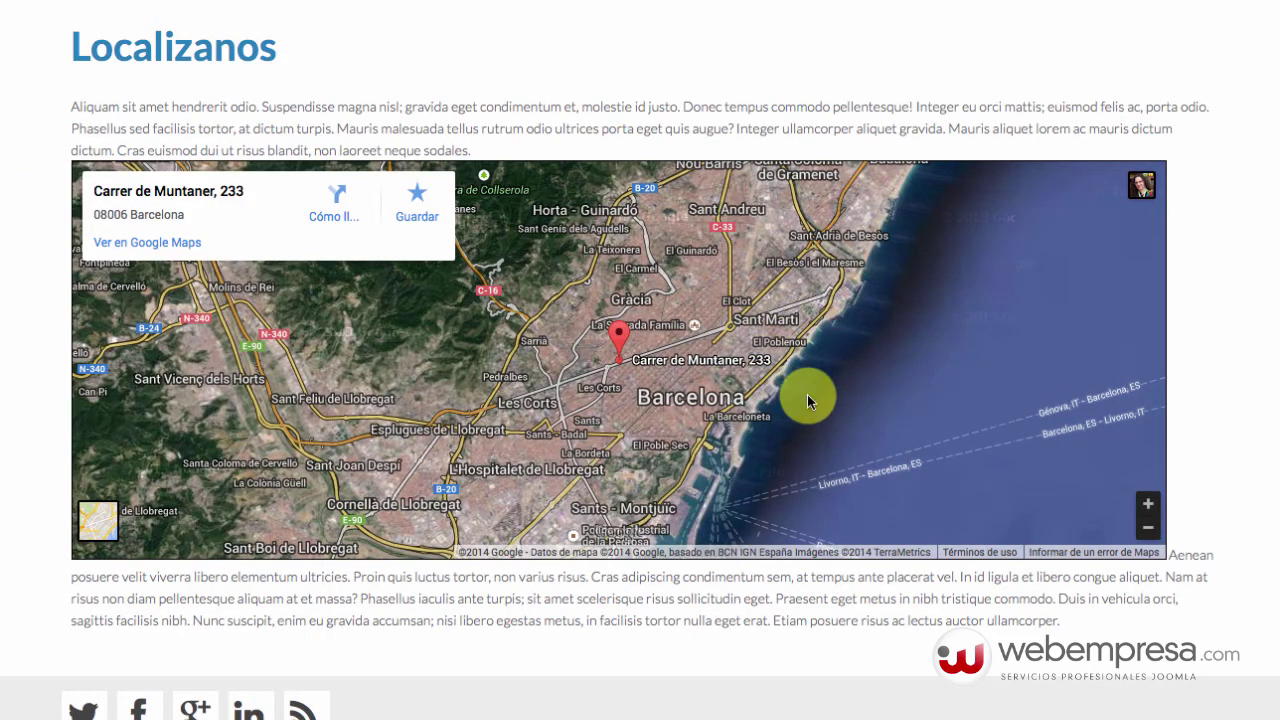
- Reload the Localizanos page and zoom and pan the map close around Carrer de Muntaner 233
{"action": "key", "text": "ctrl+r"}
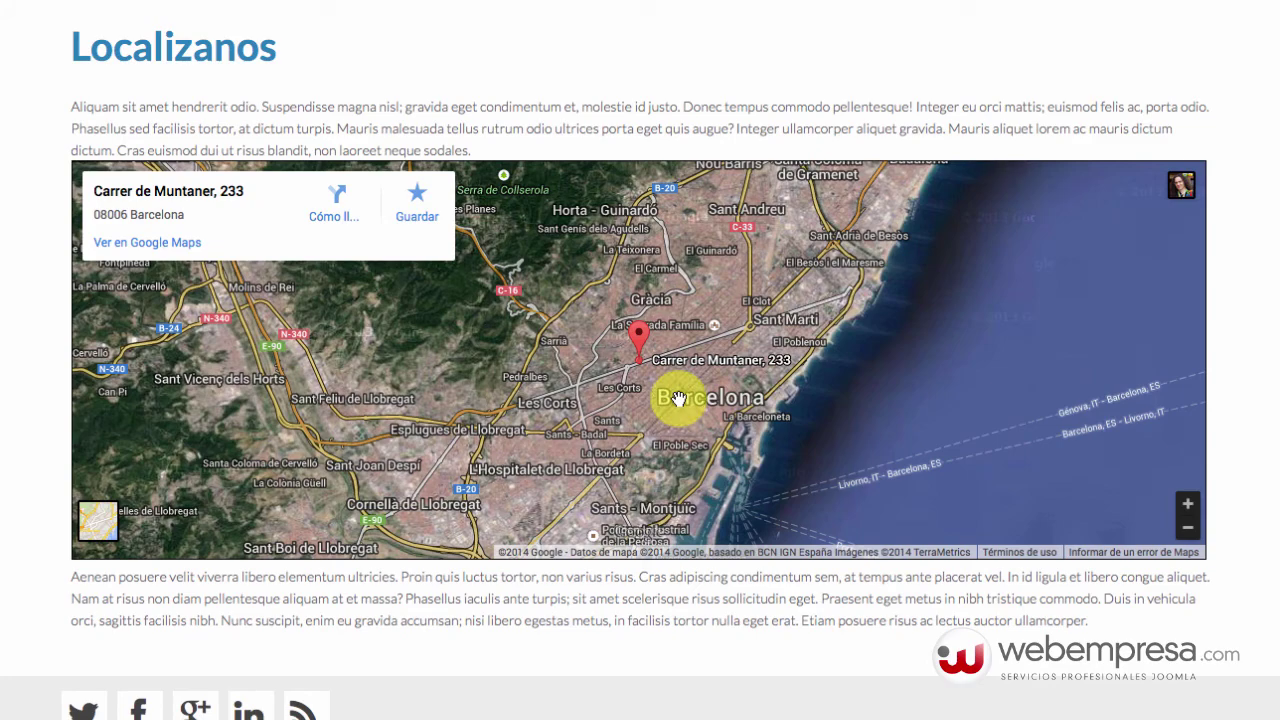
{"action": "scroll", "coordinate": [678, 398], "scroll_direction": "up", "scroll_amount": 3}
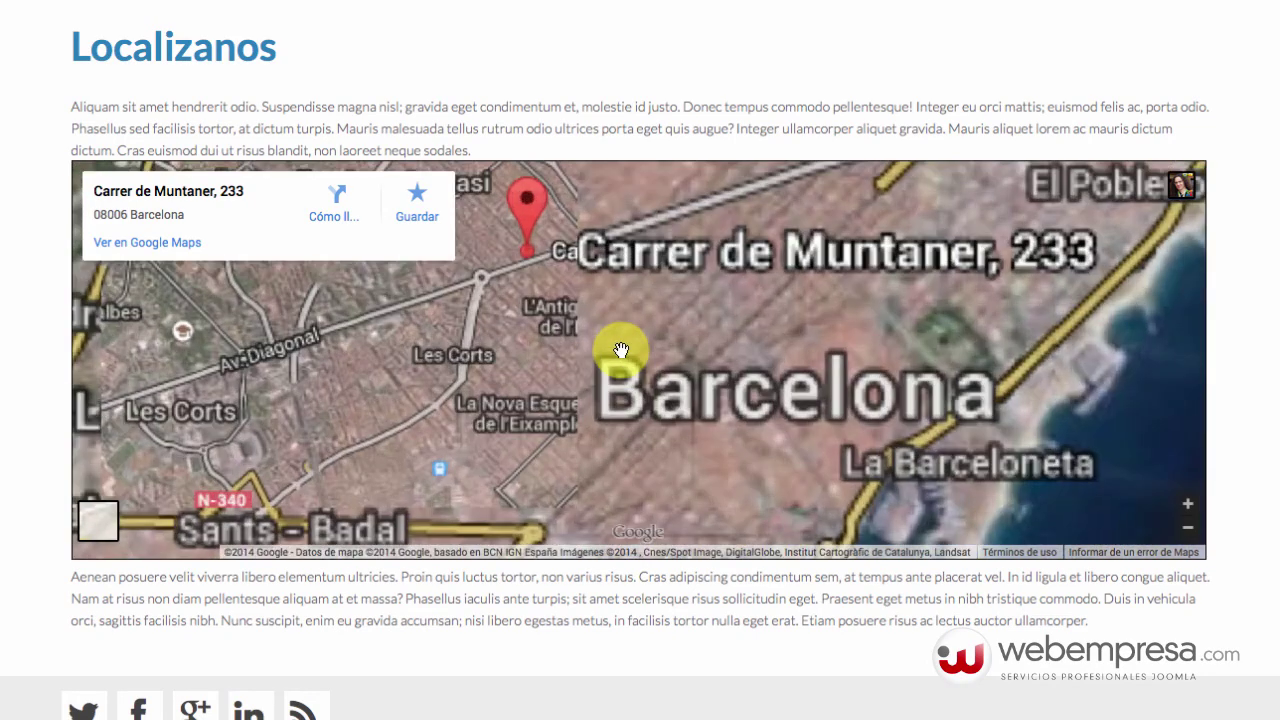
{"action": "scroll", "coordinate": [686, 390], "scroll_direction": "up", "scroll_amount": 3}
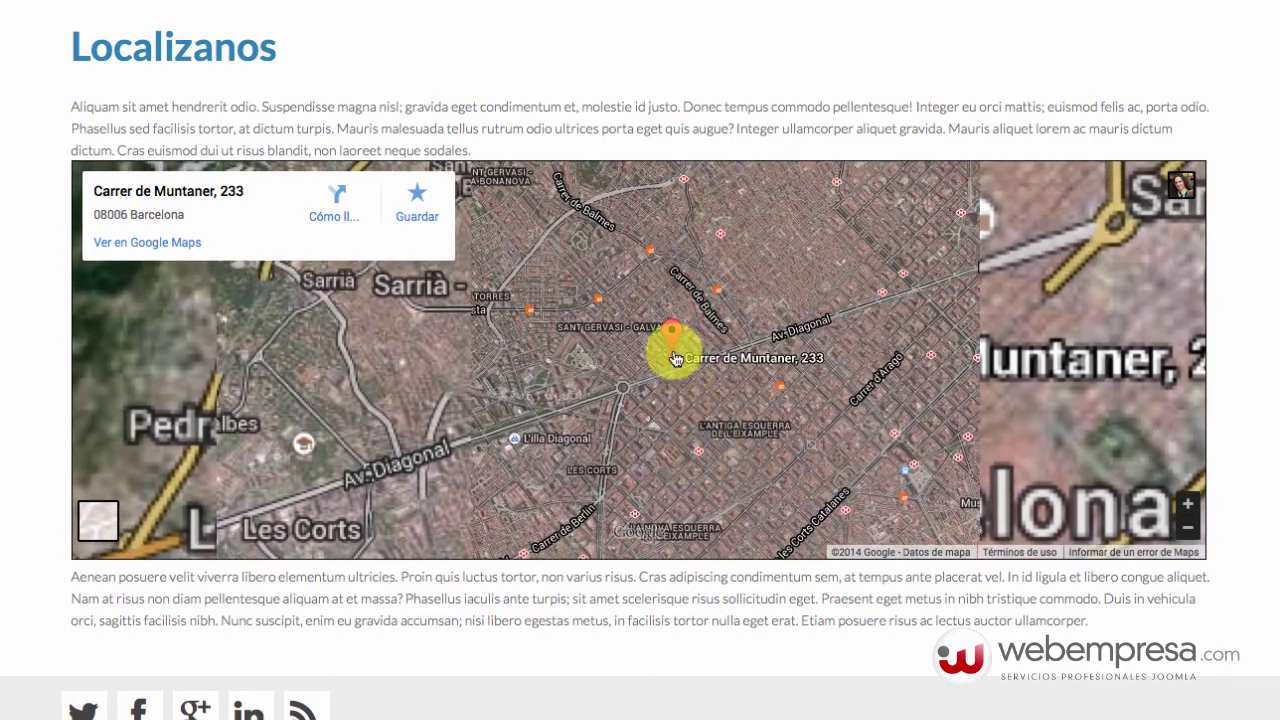
{"action": "scroll", "coordinate": [672, 385], "scroll_direction": "up", "scroll_amount": 2}
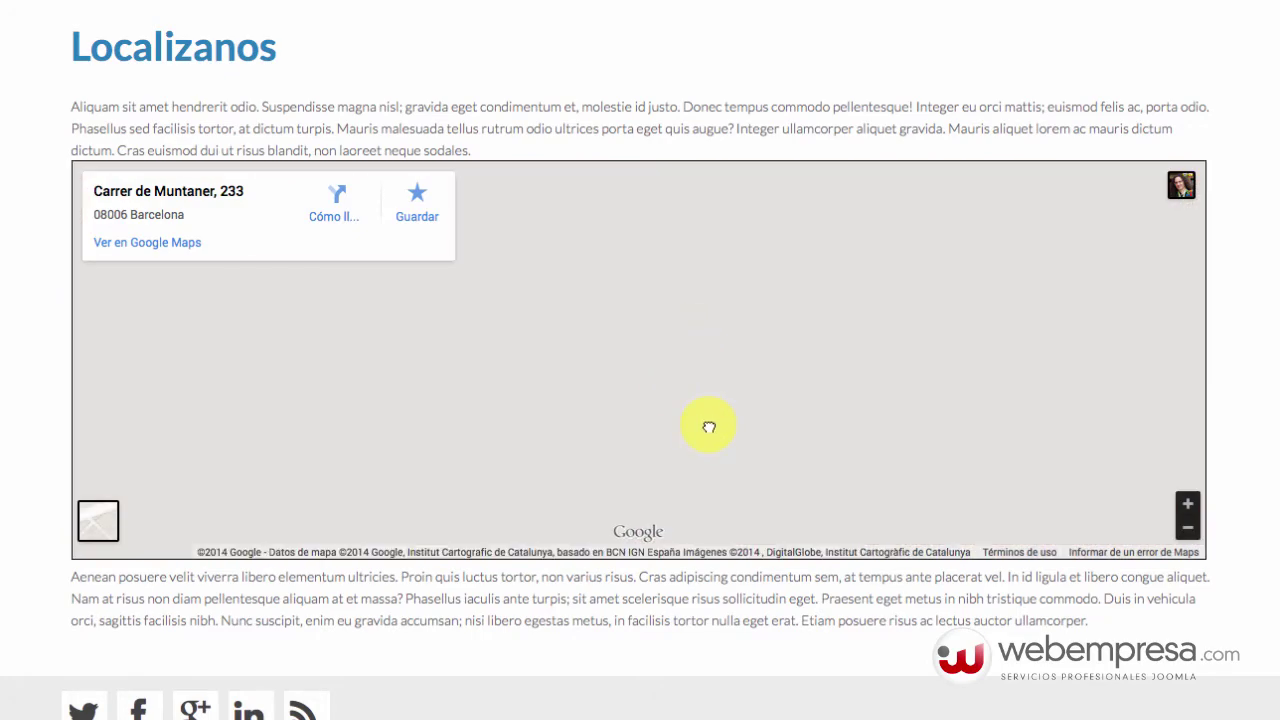
{"action": "scroll", "coordinate": [690, 360], "scroll_direction": "down", "scroll_amount": 2}
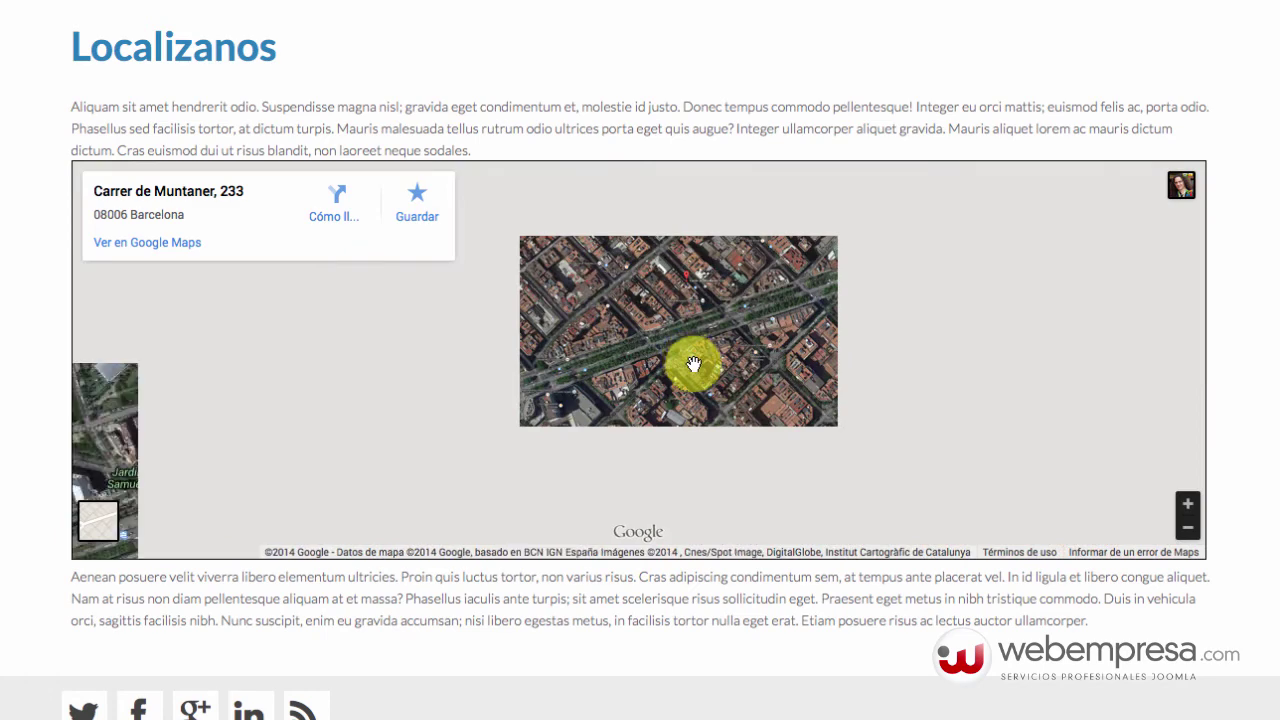
{"action": "left_click_drag", "start_coordinate": [714, 320], "coordinate": [714, 405]}
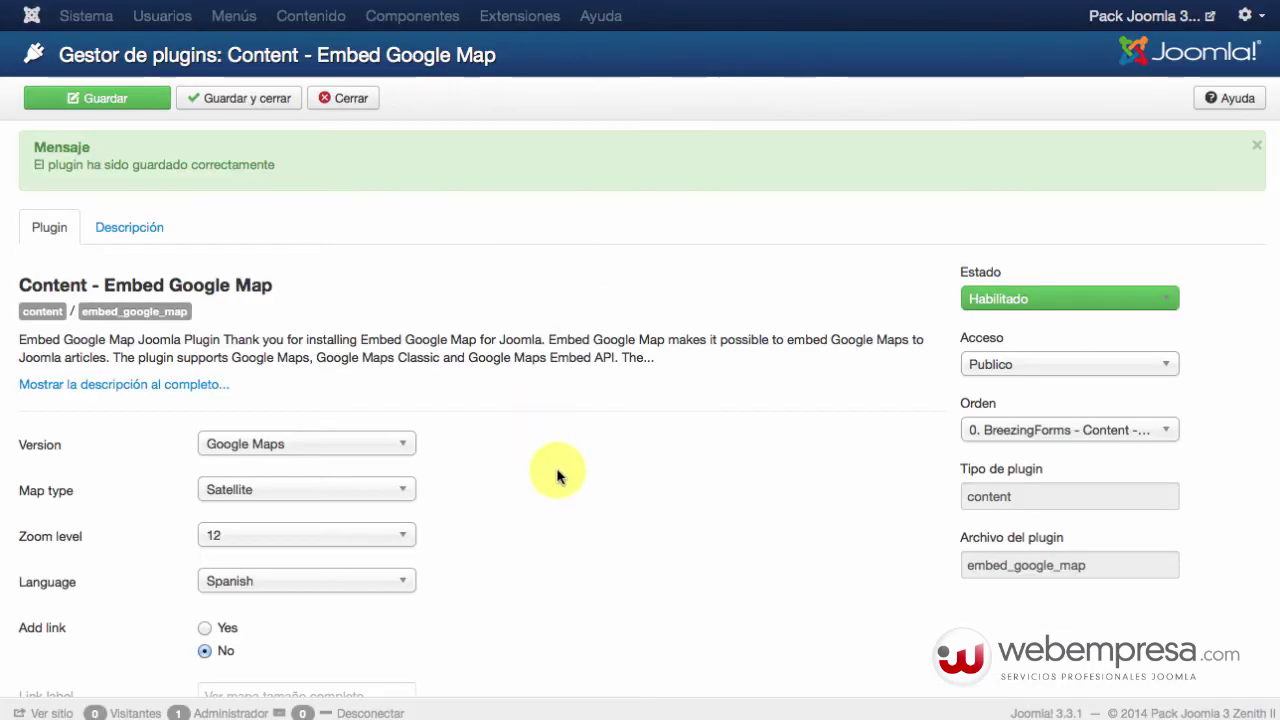
{"action": "scroll", "coordinate": [557, 400], "scroll_direction": "down", "scroll_amount": 5}
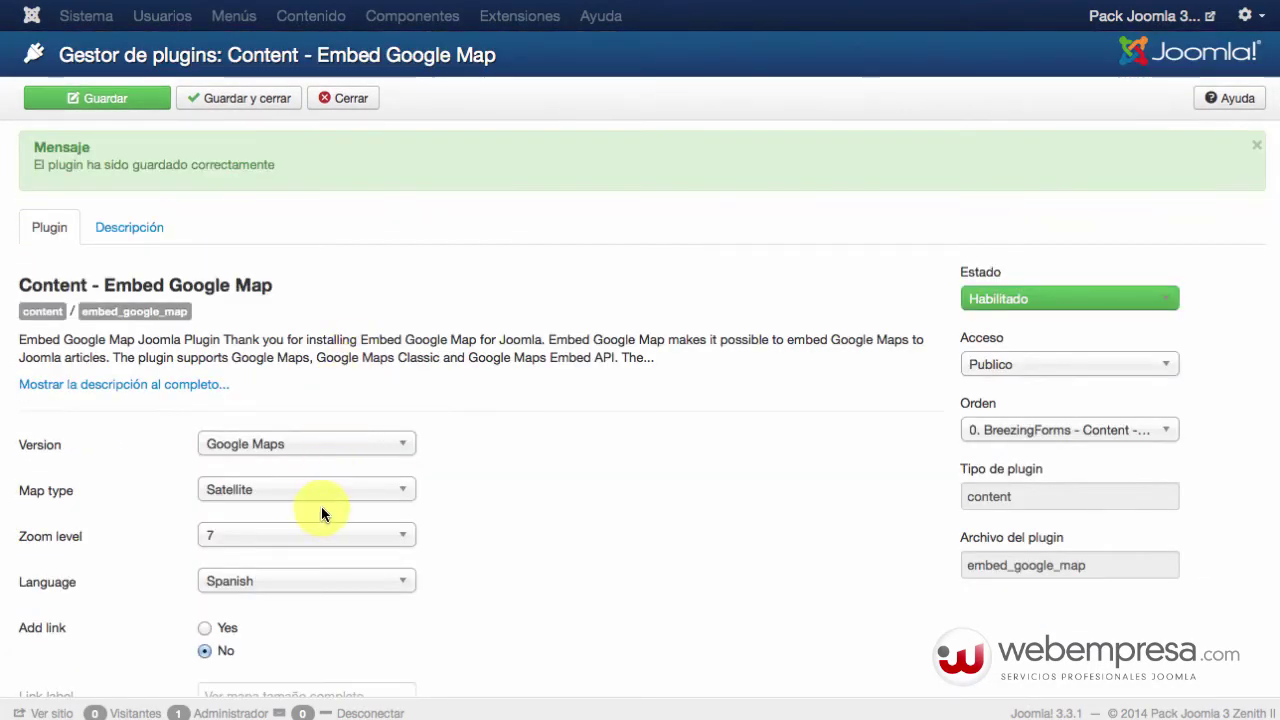
- Choose 17 as the map's zoom level
{"action": "left_click", "coordinate": [314, 534]}
{"action": "scroll", "coordinate": [303, 610], "scroll_direction": "down", "scroll_amount": 1}
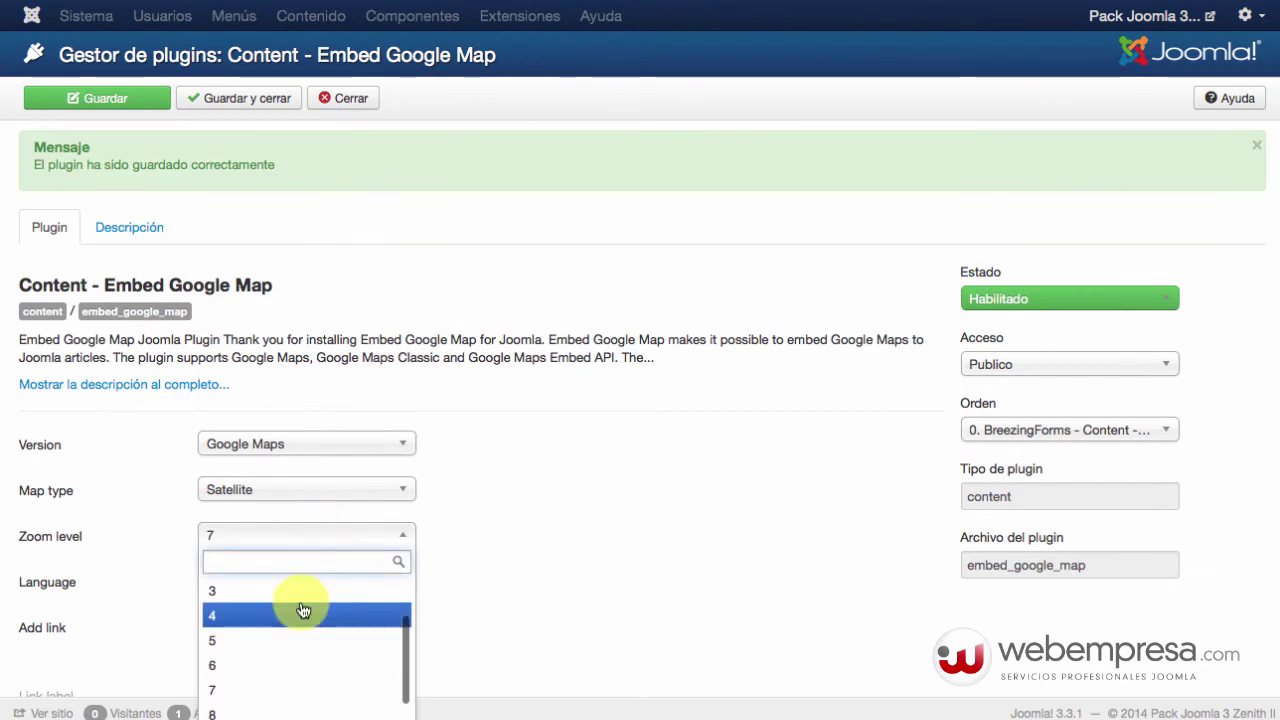
{"action": "scroll", "coordinate": [303, 610], "scroll_direction": "down", "scroll_amount": 1}
{"action": "scroll", "coordinate": [457, 586], "scroll_direction": "down", "scroll_amount": 3}
{"action": "scroll", "coordinate": [316, 545], "scroll_direction": "down", "scroll_amount": 2}
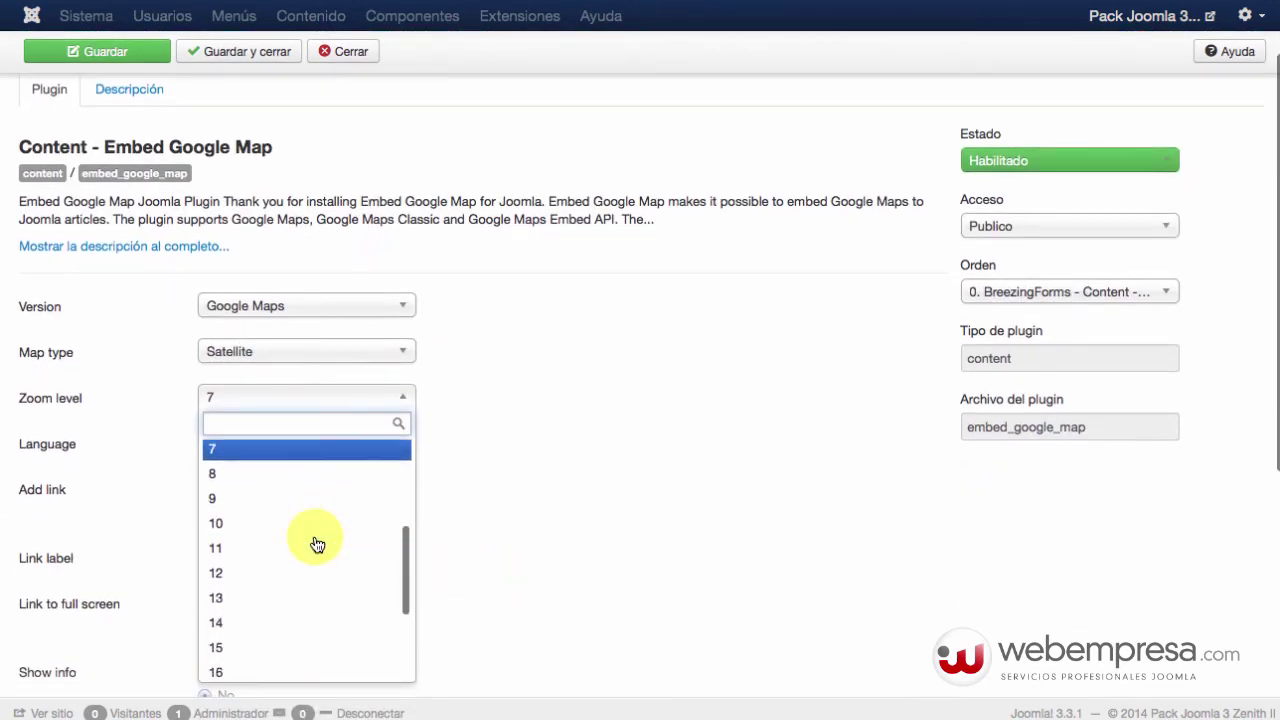
{"action": "scroll", "coordinate": [316, 545], "scroll_direction": "down", "scroll_amount": 2}
{"action": "left_click", "coordinate": [257, 650]}
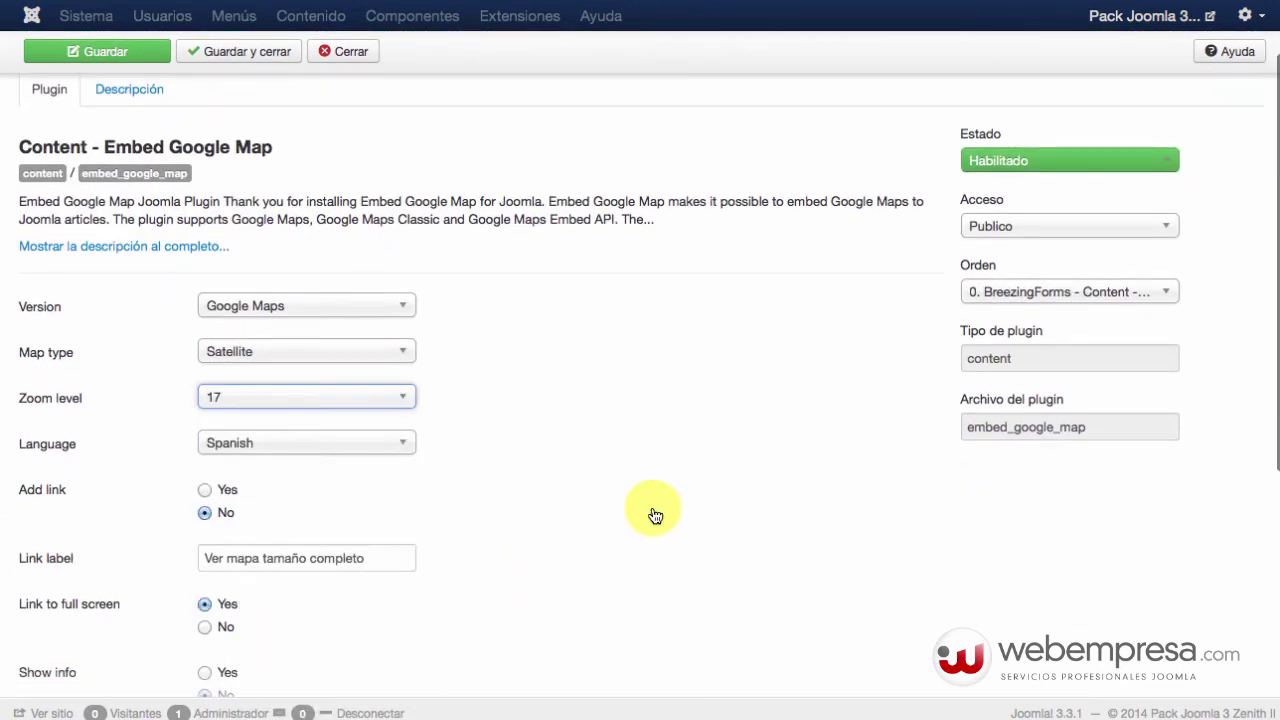
- Save the article and reload the front-end Localizanos page to check the close-up map
{"action": "left_click", "coordinate": [137, 51]}
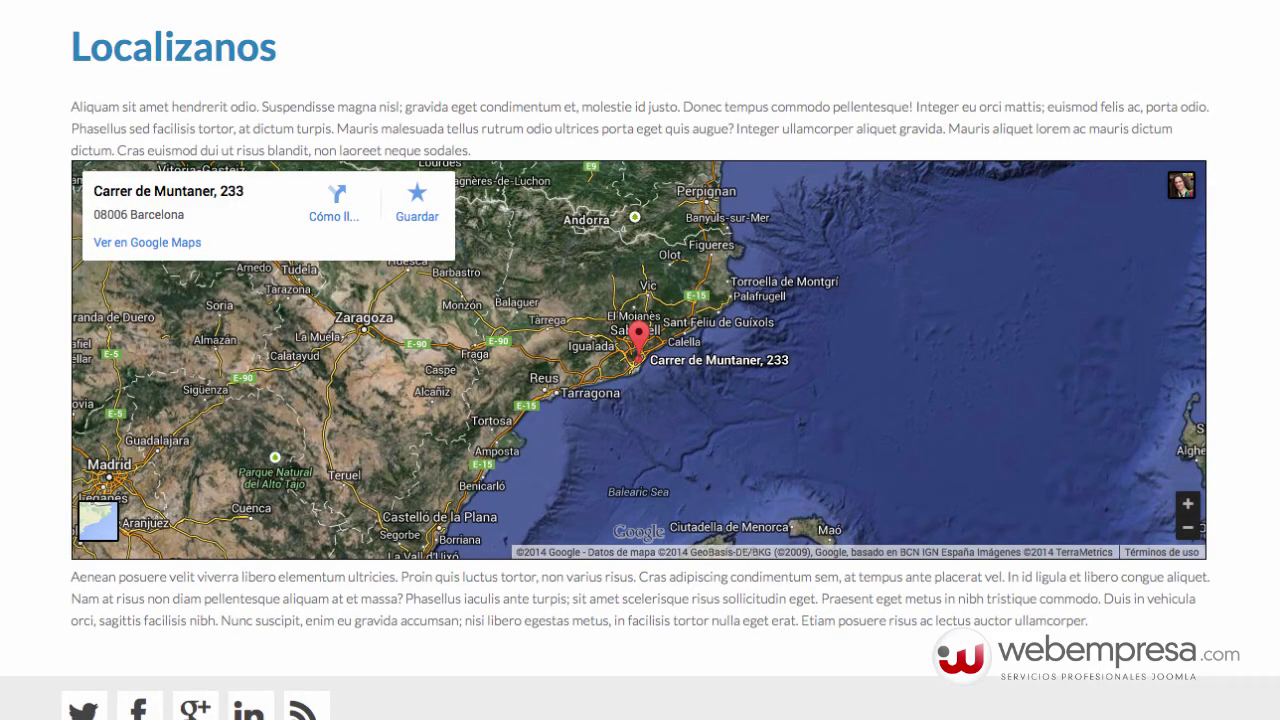
{"action": "key", "text": "super+r"}
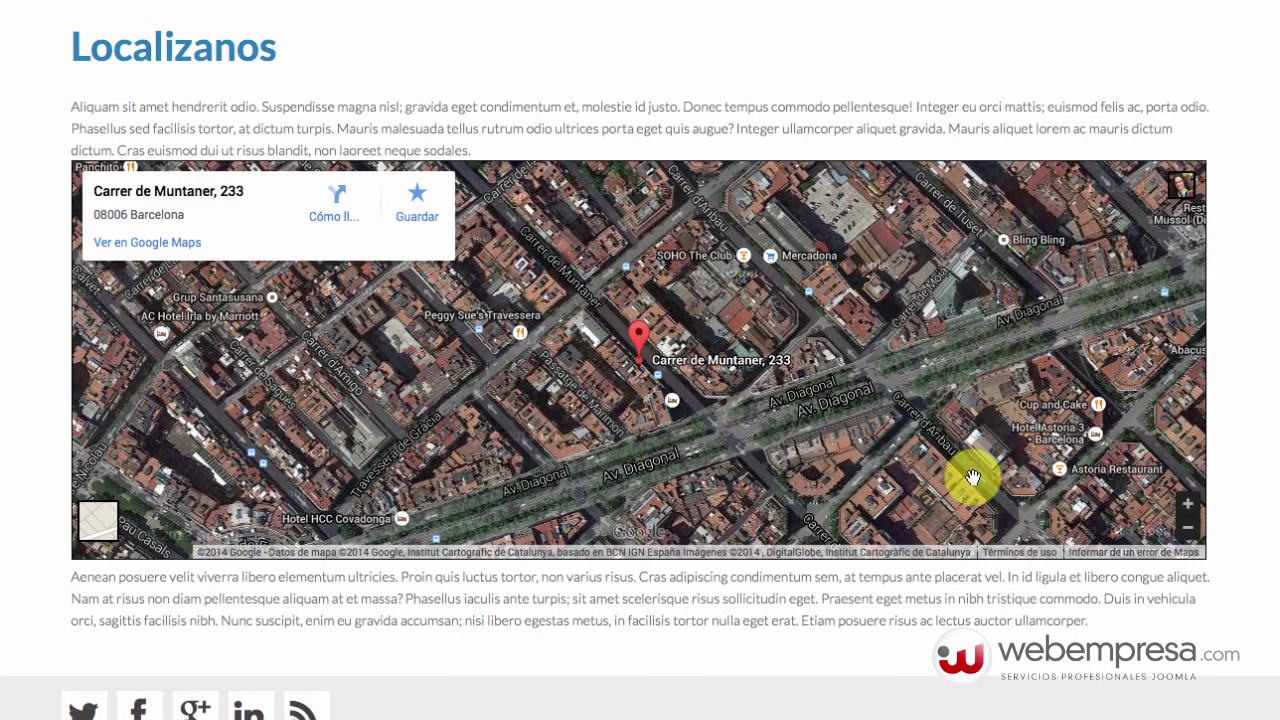
{"action": "scroll", "coordinate": [1045, 350], "scroll_direction": "up", "scroll_amount": 3}
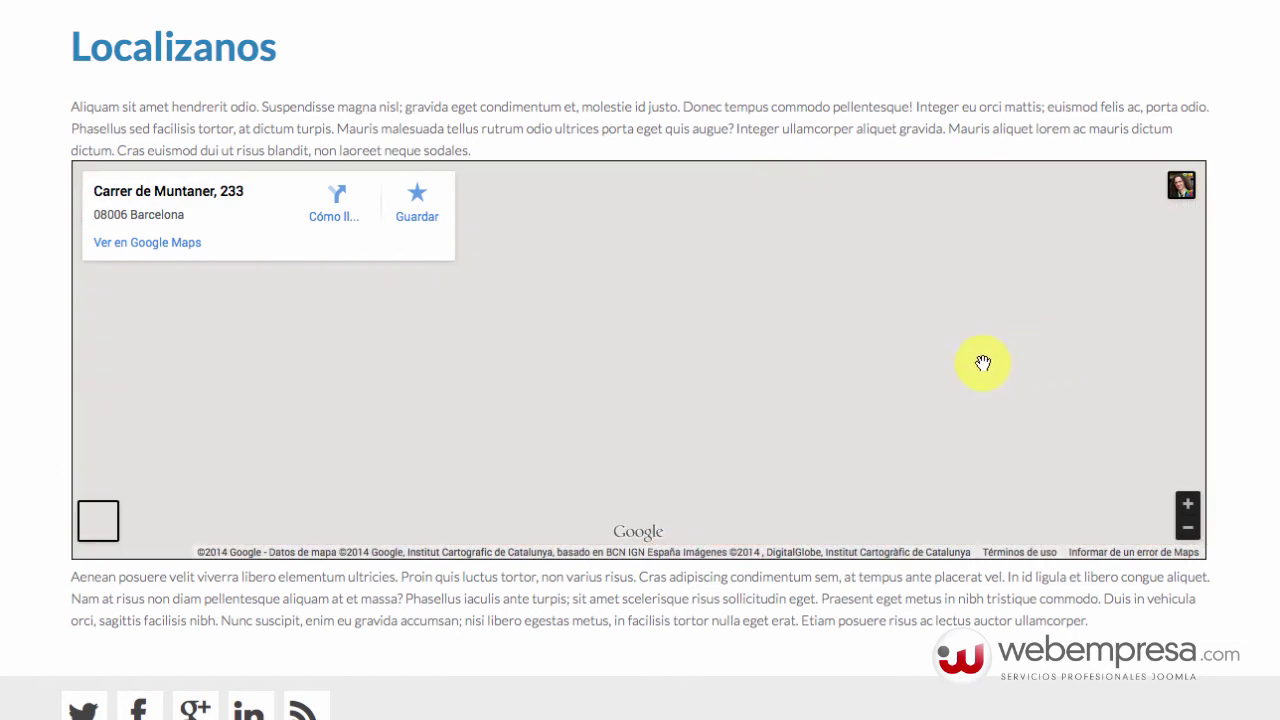